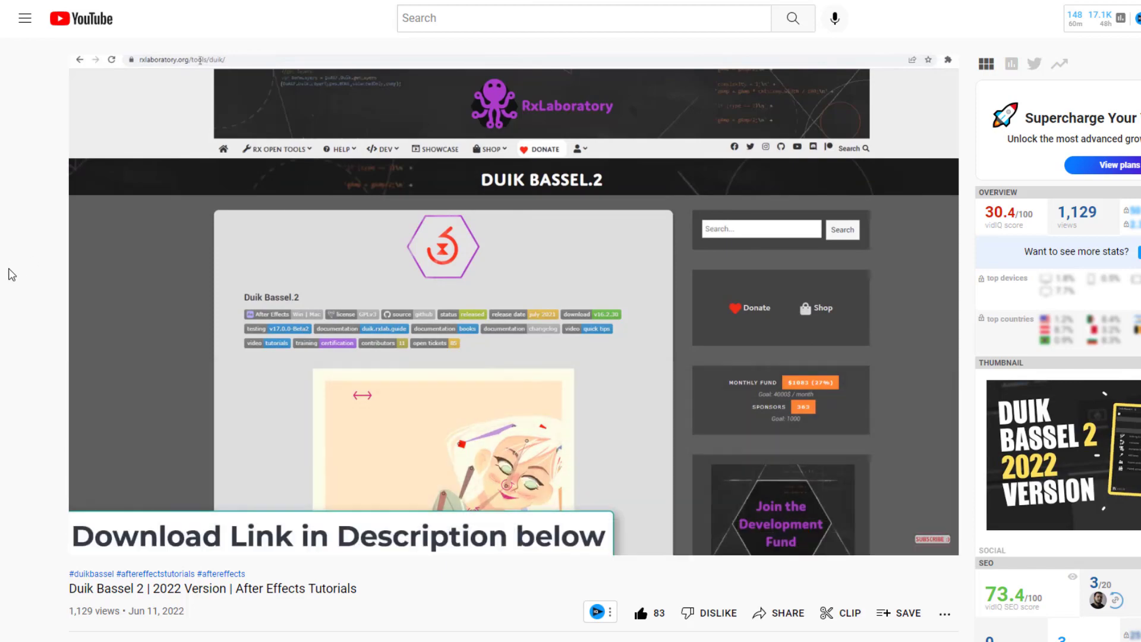
pyautogui.scroll(-1, 12, 274)
pyautogui.scroll(1, 16, 277)
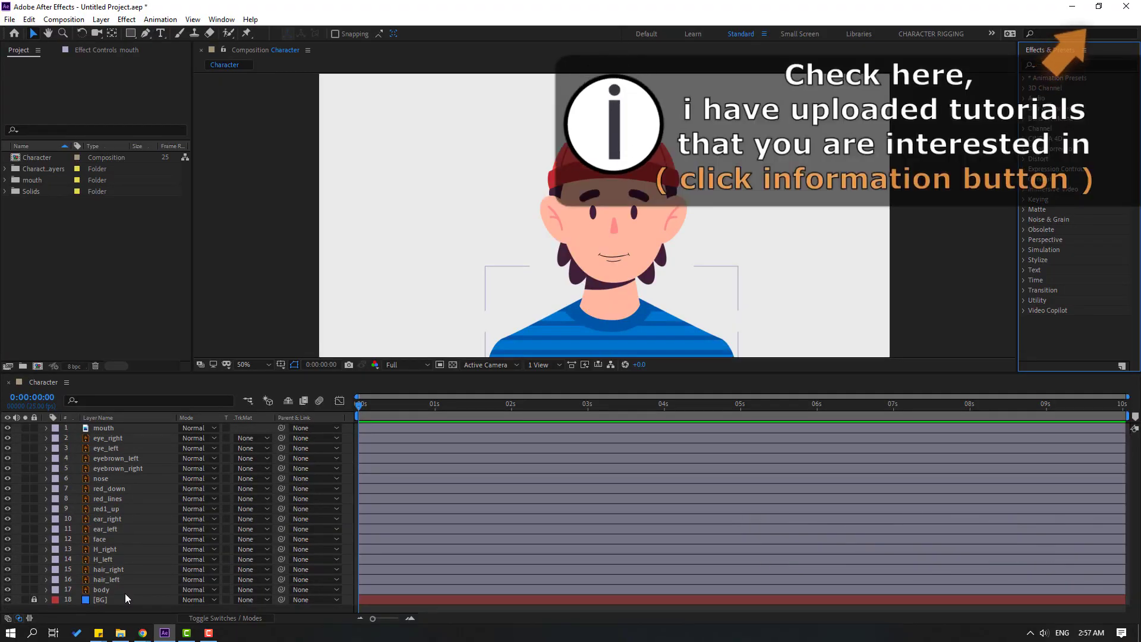
# Step: Lock the body layer and reveal the Position property of all layers from mouth to hair_left
pyautogui.click(95, 590)
pyautogui.click(34, 589)
pyautogui.moveTo(74, 606); pyautogui.dragTo(101, 432)
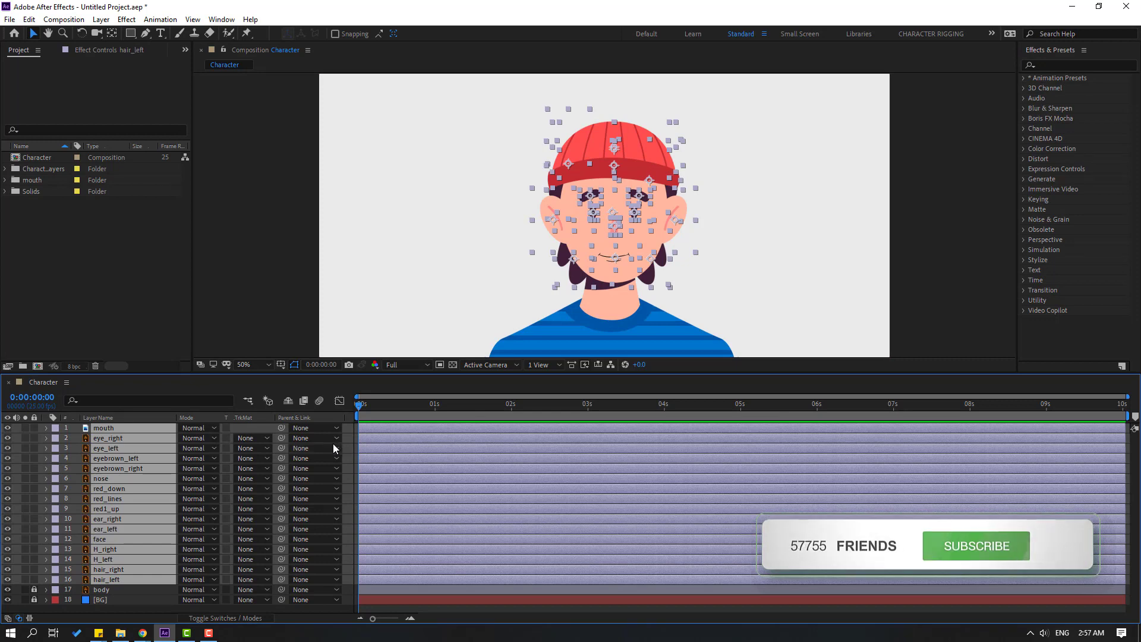
pyautogui.press('p')
pyautogui.scroll(4, 137, 478)
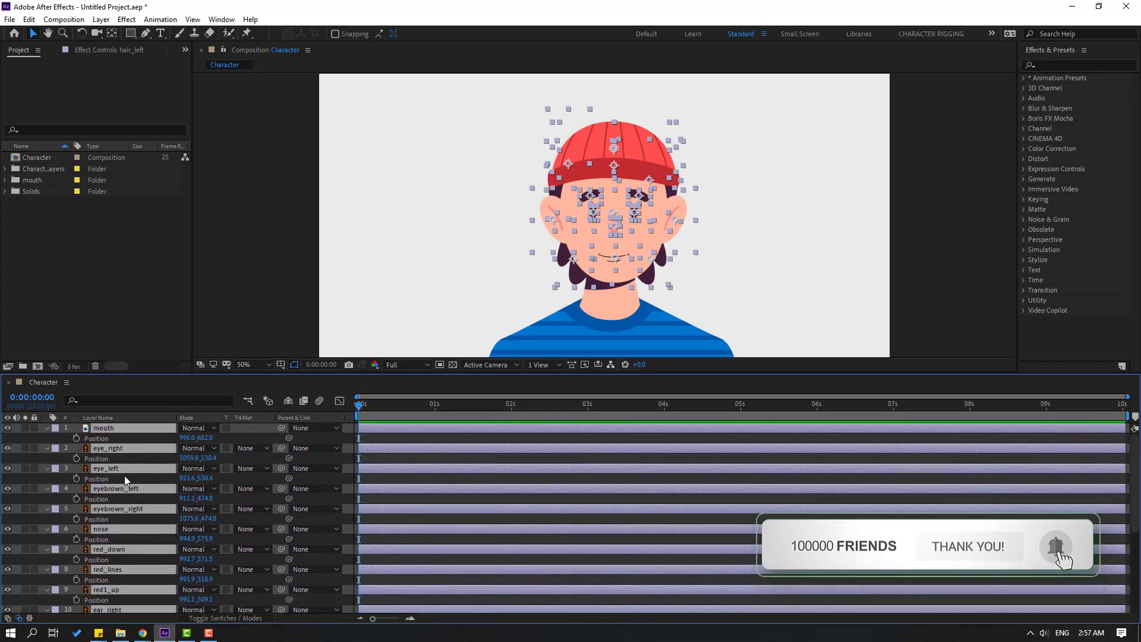
# Step: Separate the Position dimensions of all layers from mouth to hair_left into X and Y
pyautogui.click(59, 441)
pyautogui.click(89, 439)
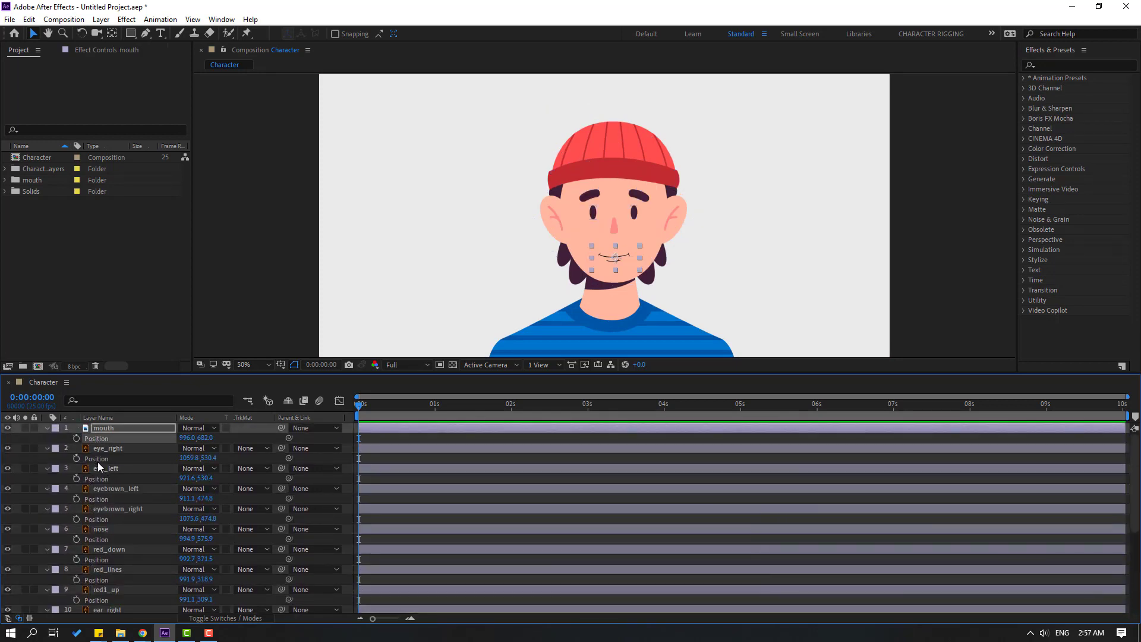
pyautogui.keyDown('ctrl'); pyautogui.click(97, 459); pyautogui.keyUp('ctrl')
pyautogui.keyDown('ctrl'); pyautogui.click(98, 479); pyautogui.keyUp('ctrl')
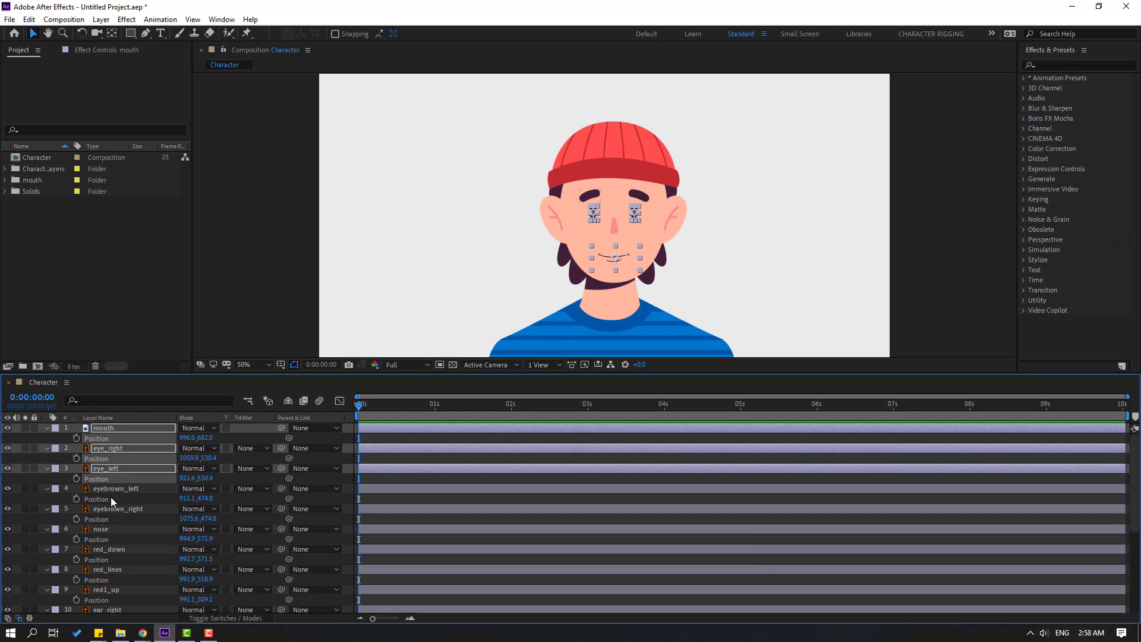
pyautogui.keyDown('ctrl'); pyautogui.click(98, 499); pyautogui.keyUp('ctrl')
pyautogui.keyDown('ctrl'); pyautogui.click(98, 519); pyautogui.keyUp('ctrl')
pyautogui.keyDown('ctrl'); pyautogui.click(99, 540); pyautogui.keyUp('ctrl')
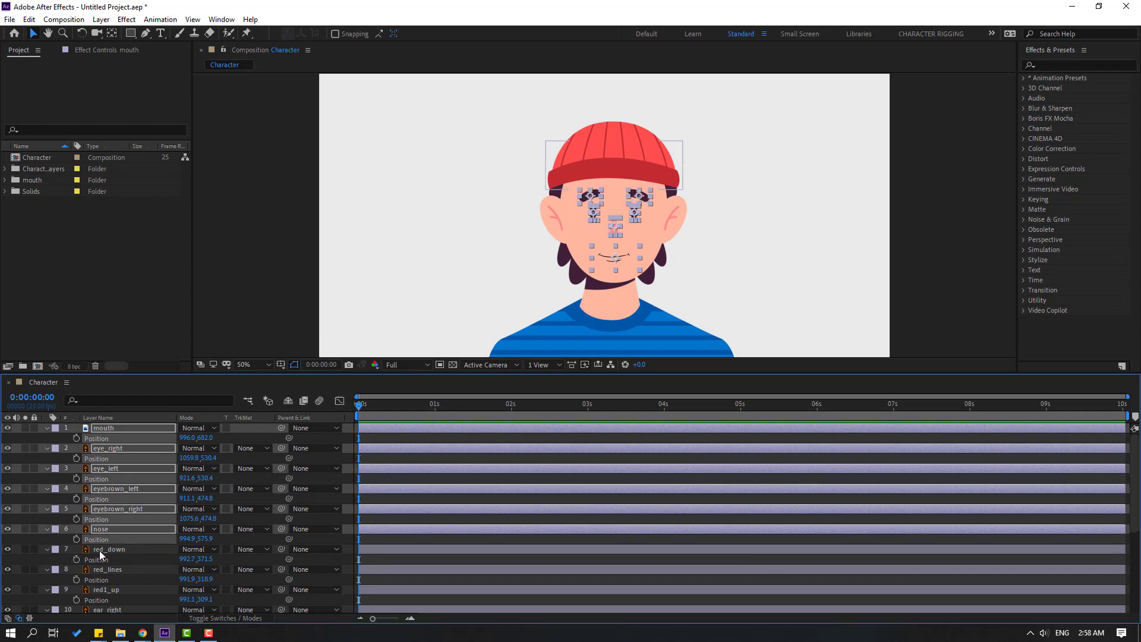
pyautogui.keyDown('ctrl'); pyautogui.click(100, 559); pyautogui.keyUp('ctrl')
pyautogui.keyDown('ctrl'); pyautogui.click(132, 579); pyautogui.keyUp('ctrl')
pyautogui.scroll(-3, 125, 535)
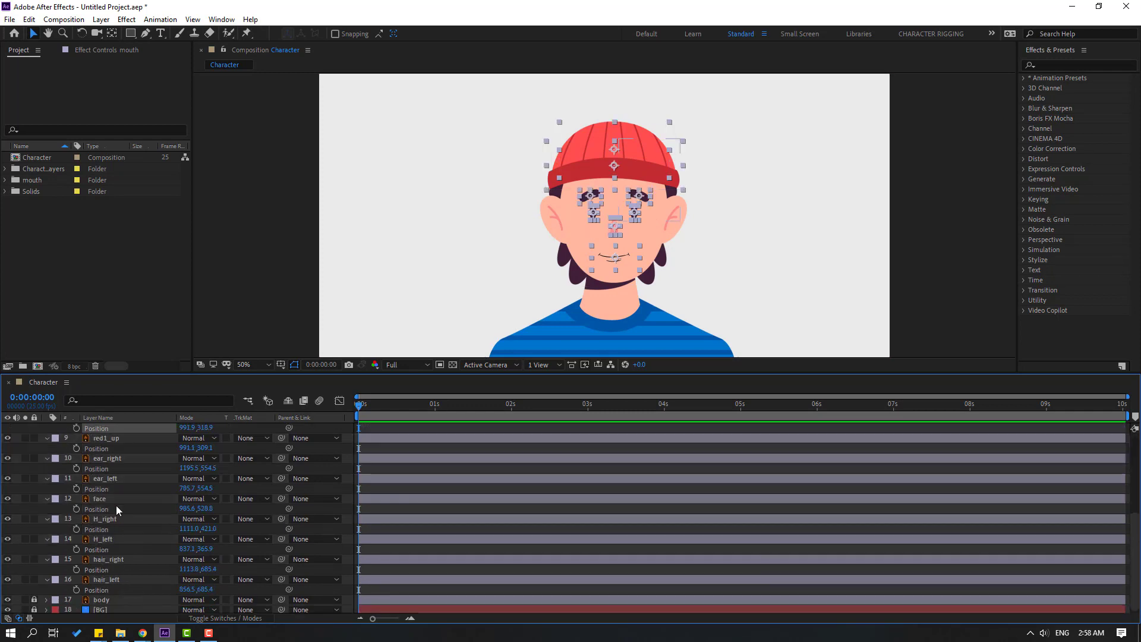
pyautogui.keyDown('ctrl'); pyautogui.click(101, 479); pyautogui.keyUp('ctrl')
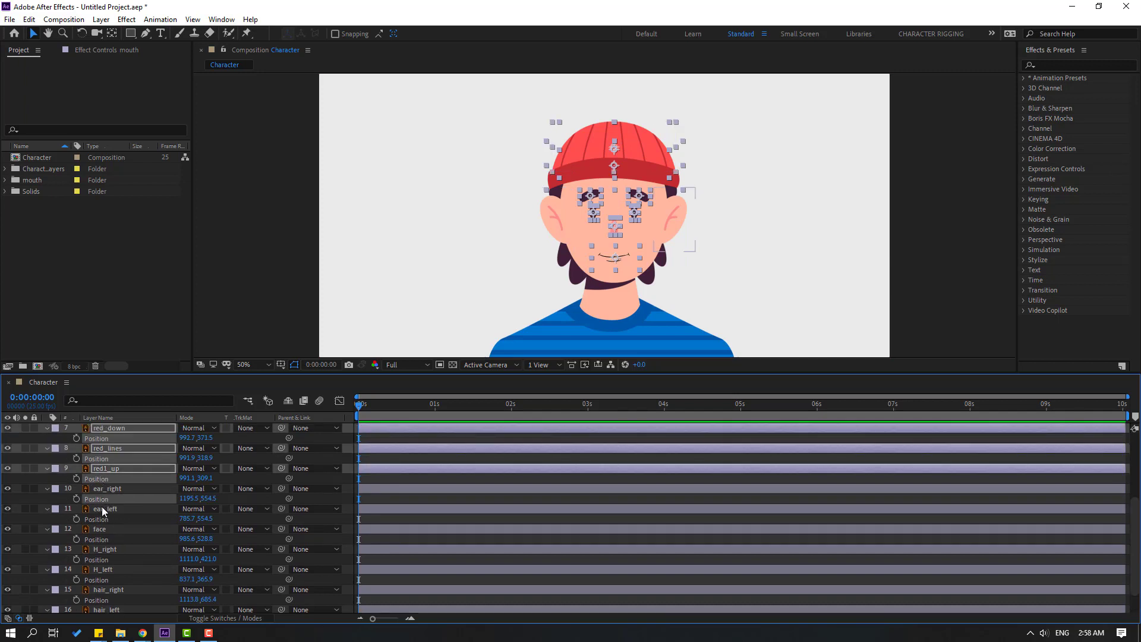
pyautogui.keyDown('ctrl'); pyautogui.click(101, 489); pyautogui.keyUp('ctrl')
pyautogui.keyDown('ctrl'); pyautogui.click(101, 509); pyautogui.keyUp('ctrl')
pyautogui.keyDown('ctrl'); pyautogui.click(99, 529); pyautogui.keyUp('ctrl')
pyautogui.keyDown('ctrl'); pyautogui.click(100, 549); pyautogui.keyUp('ctrl')
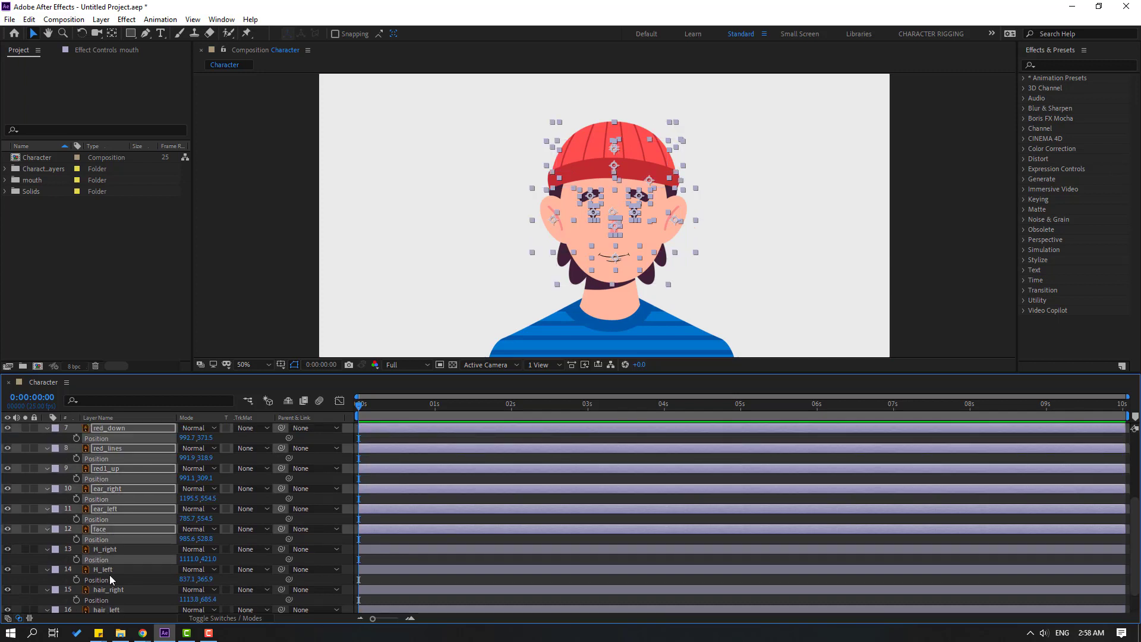
pyautogui.keyDown('ctrl'); pyautogui.click(101, 570); pyautogui.keyUp('ctrl')
pyautogui.keyDown('ctrl'); pyautogui.click(104, 590); pyautogui.keyUp('ctrl')
pyautogui.scroll(-1, 124, 591)
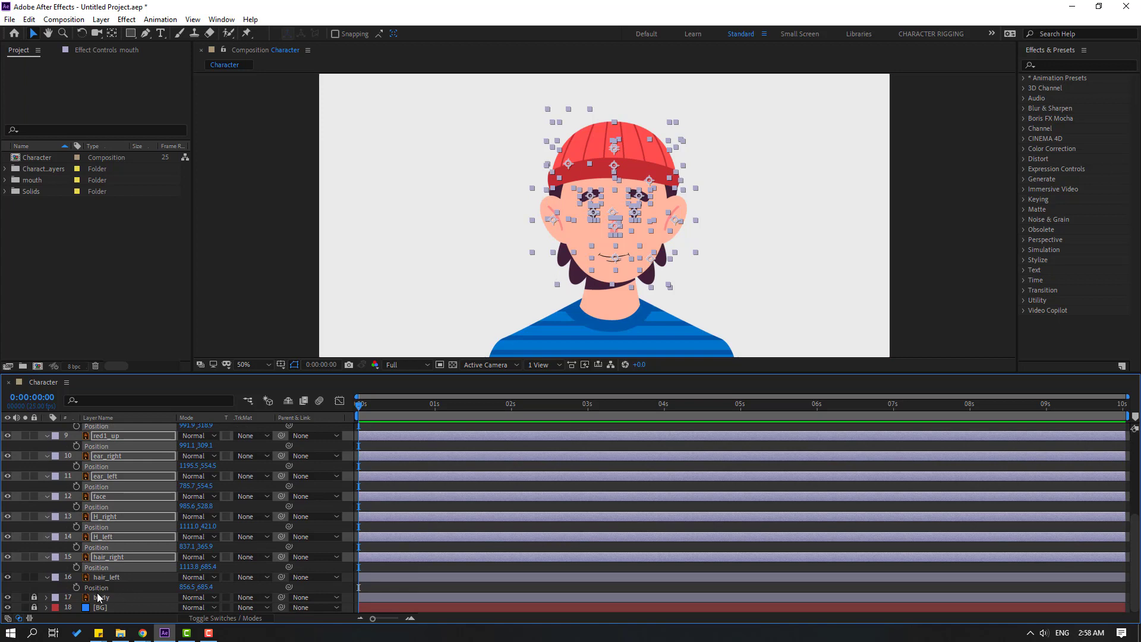
pyautogui.keyDown('ctrl'); pyautogui.click(101, 578); pyautogui.keyUp('ctrl')
pyautogui.scroll(4, 113, 559)
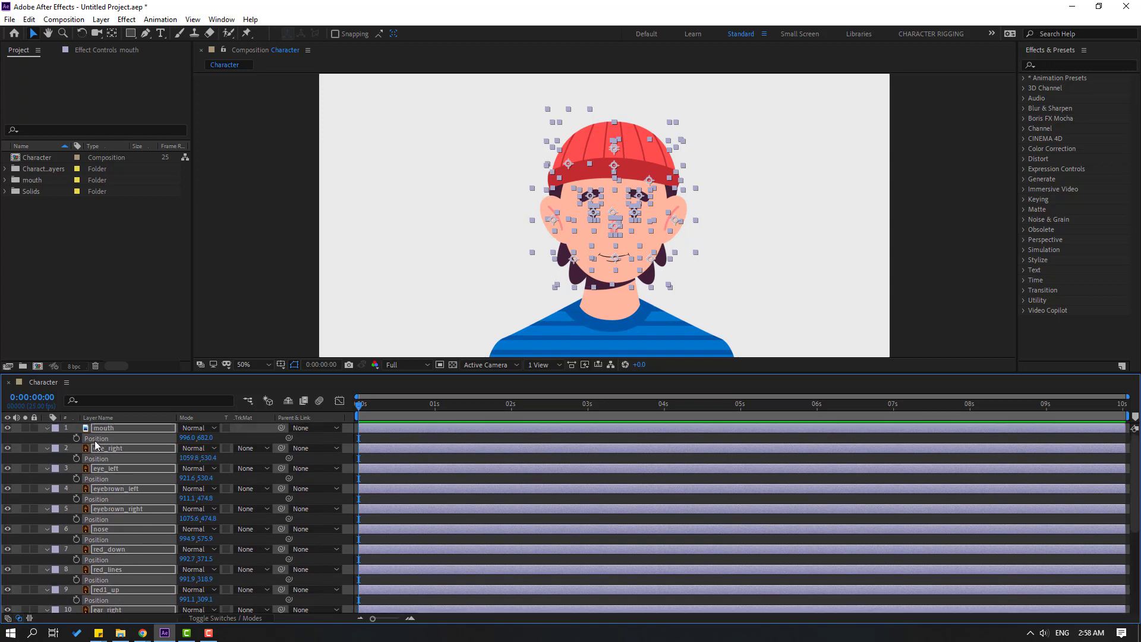
pyautogui.rightClick(95, 441)
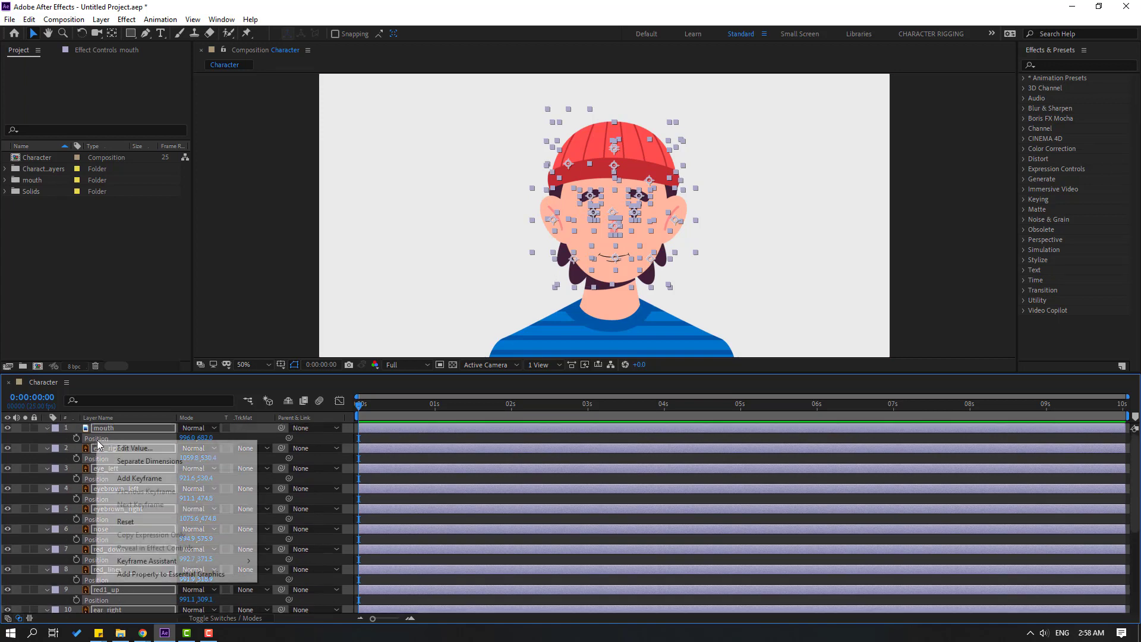
pyautogui.click(177, 464)
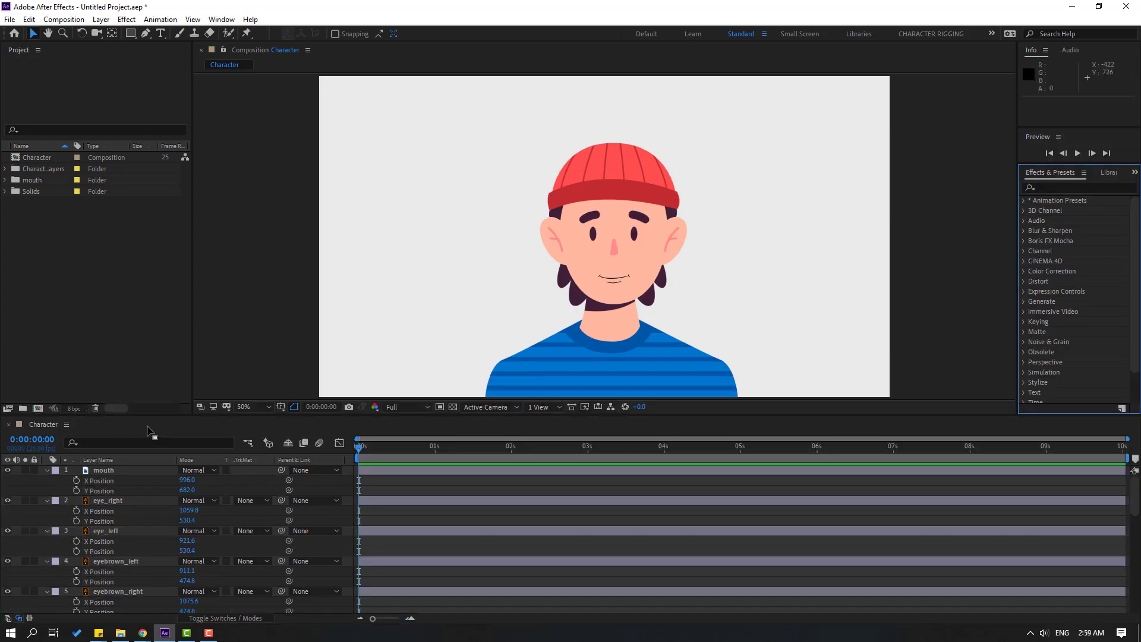
# Step: Switch the workspace to CHARACTER RIGGING
pyautogui.click(221, 19)
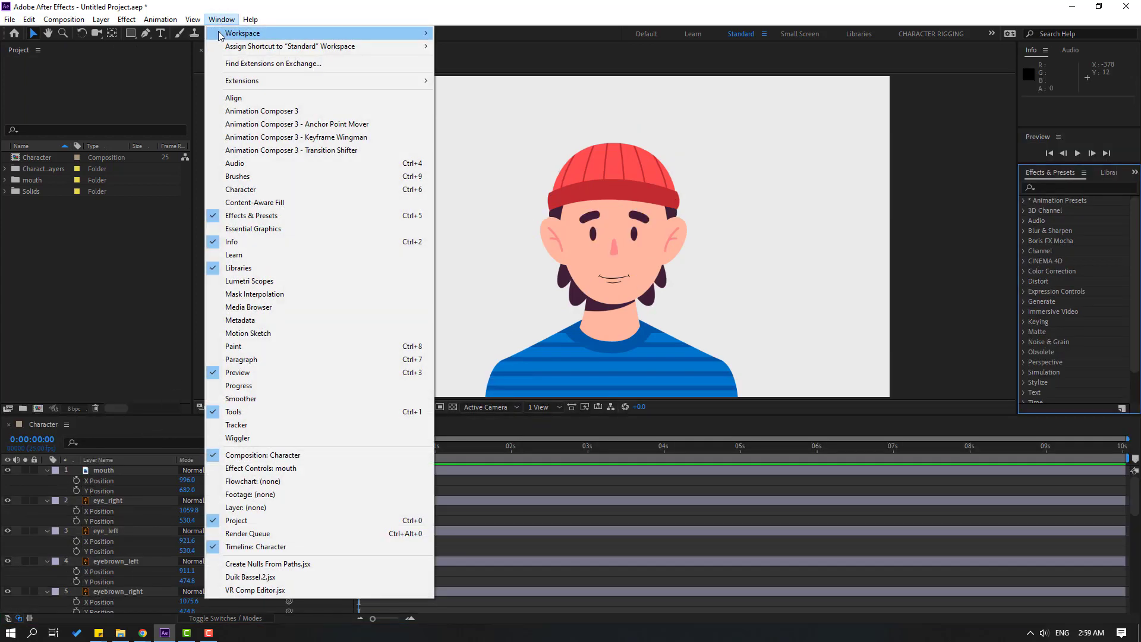
pyautogui.moveTo(333, 33)
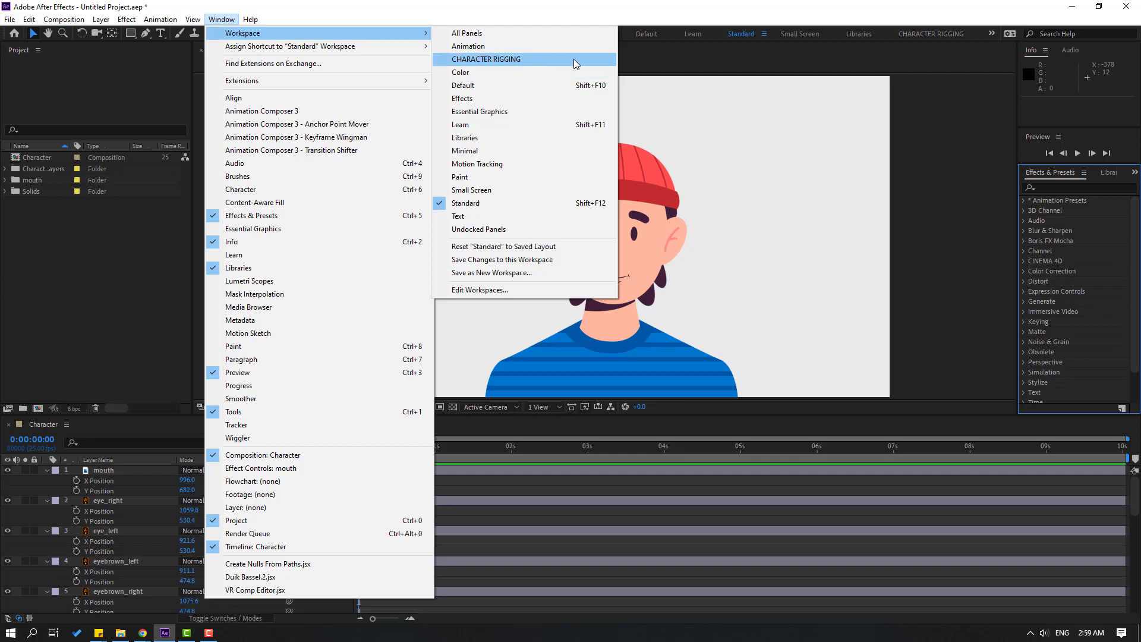
pyautogui.click(516, 61)
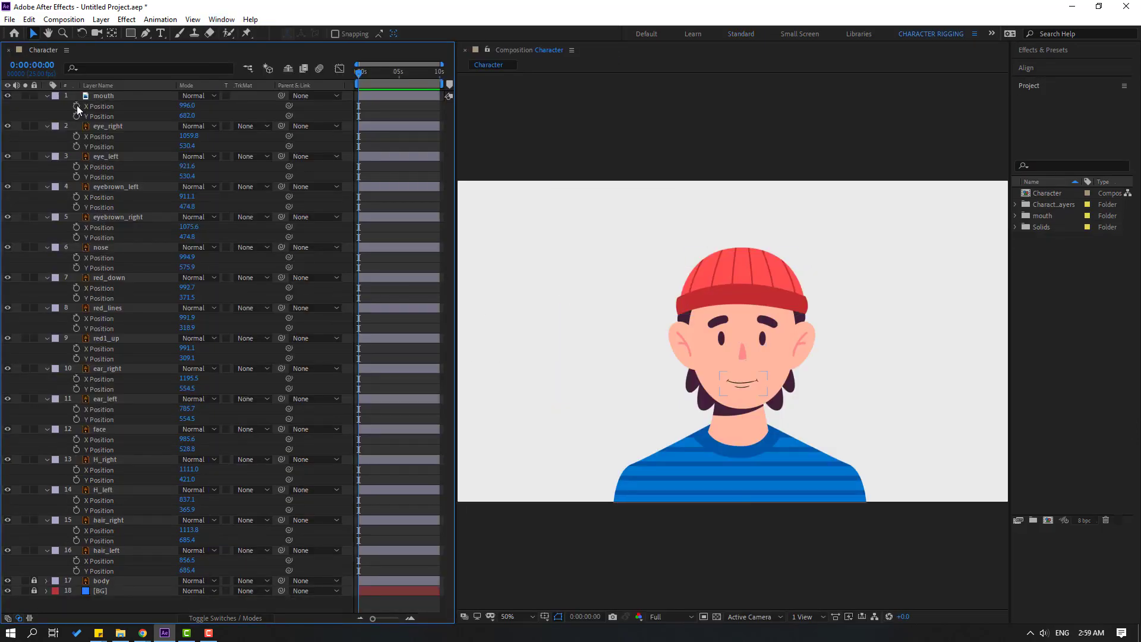
# Step: Keyframe X and Y Position on all layers from mouth to hair_left at 0:00:00:00 and 0:00:00:05
pyautogui.moveTo(77, 106); pyautogui.dragTo(76, 571)
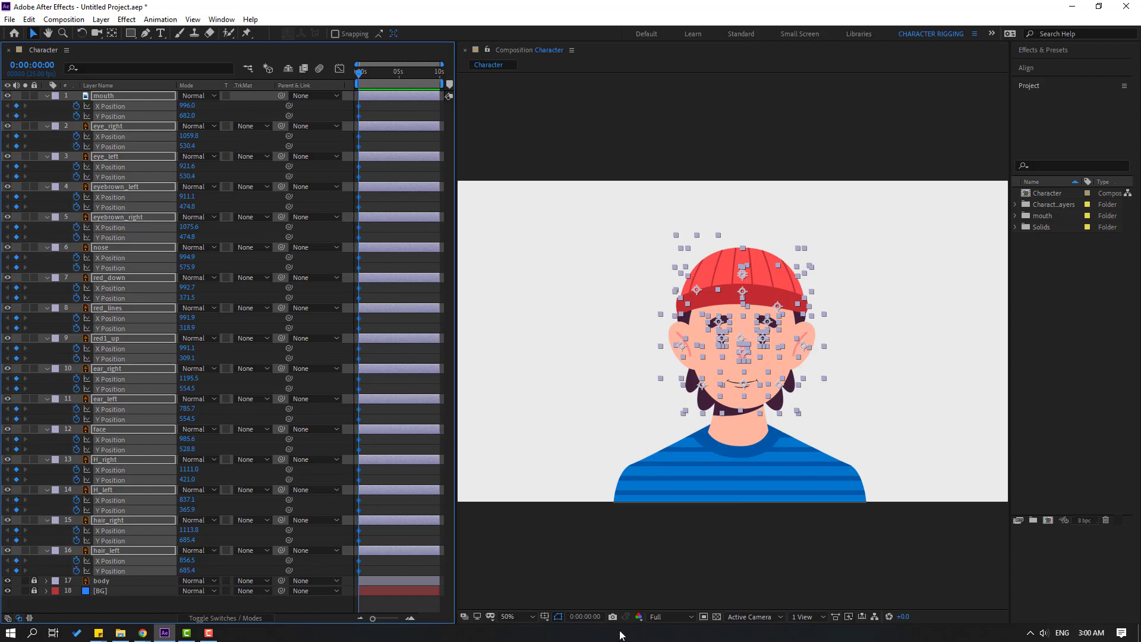
pyautogui.click(591, 620)
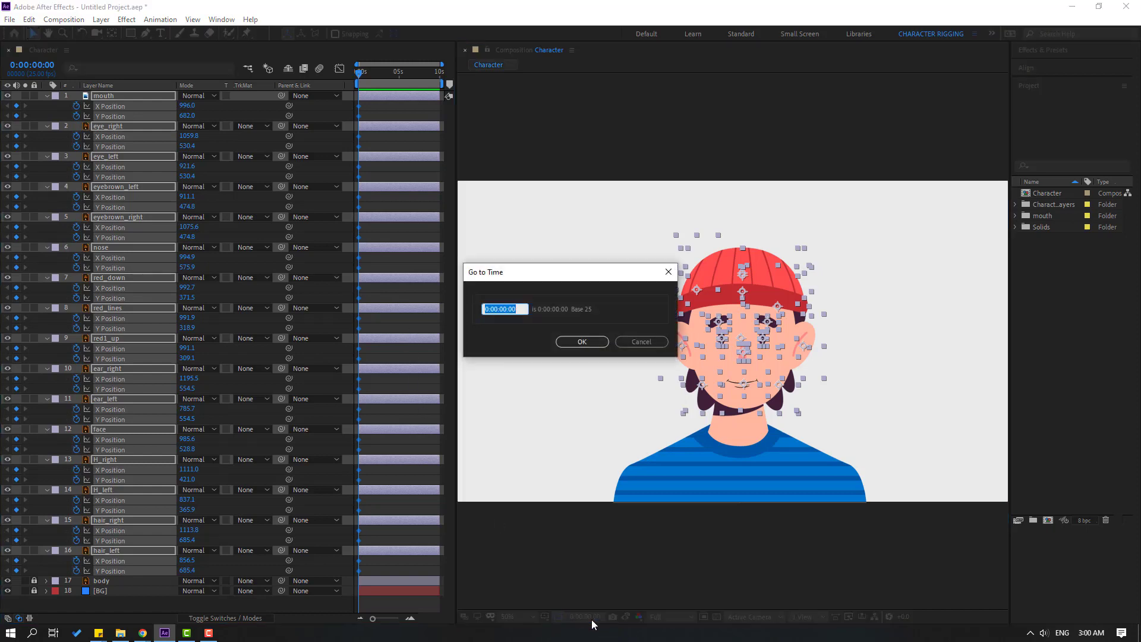
pyautogui.write('+5')
pyautogui.click(573, 344)
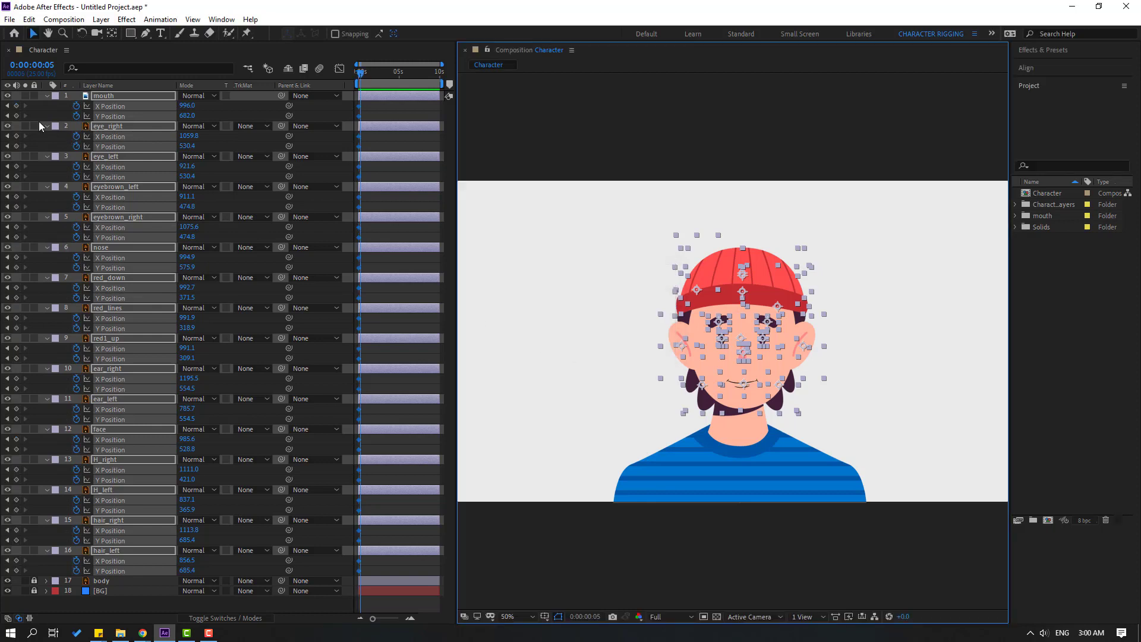
pyautogui.click(16, 105)
pyautogui.moveTo(6, 383); pyautogui.dragTo(14, 532)
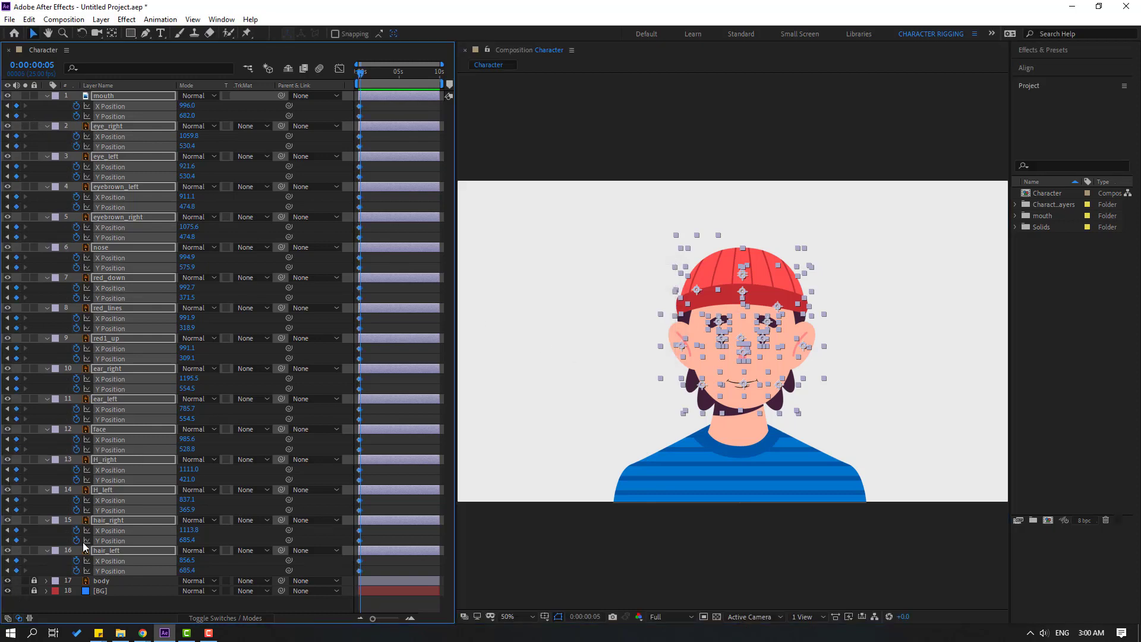
# Step: Add X and Y Position keyframes to all layers from mouth to hair_left at 0:00:00:10, then deselect the layers
pyautogui.click(584, 617)
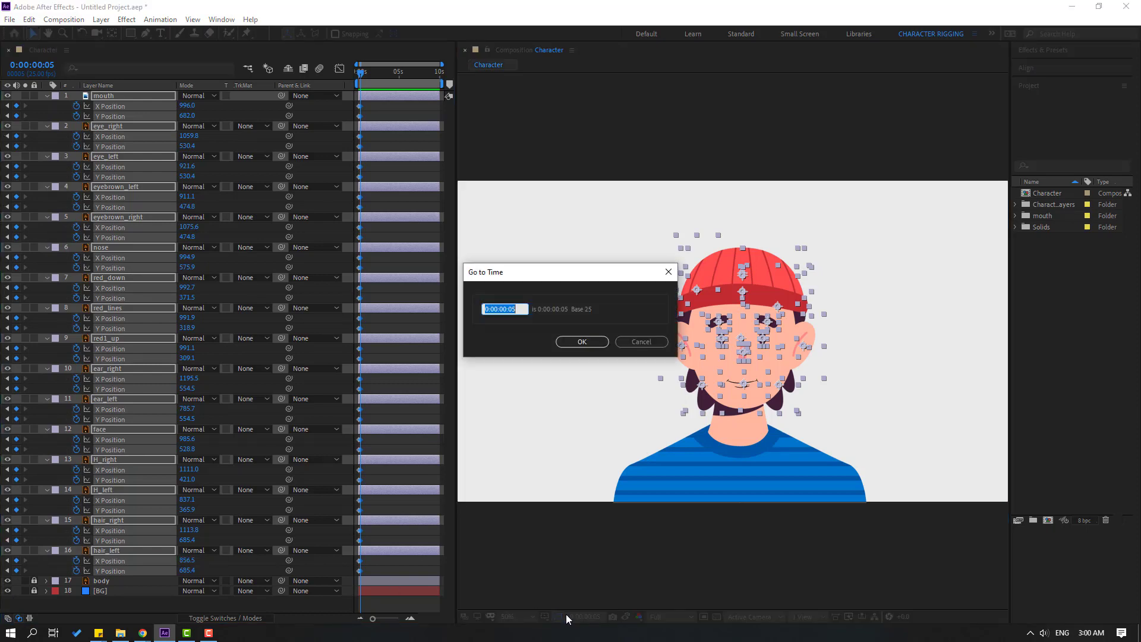
pyautogui.write('+')
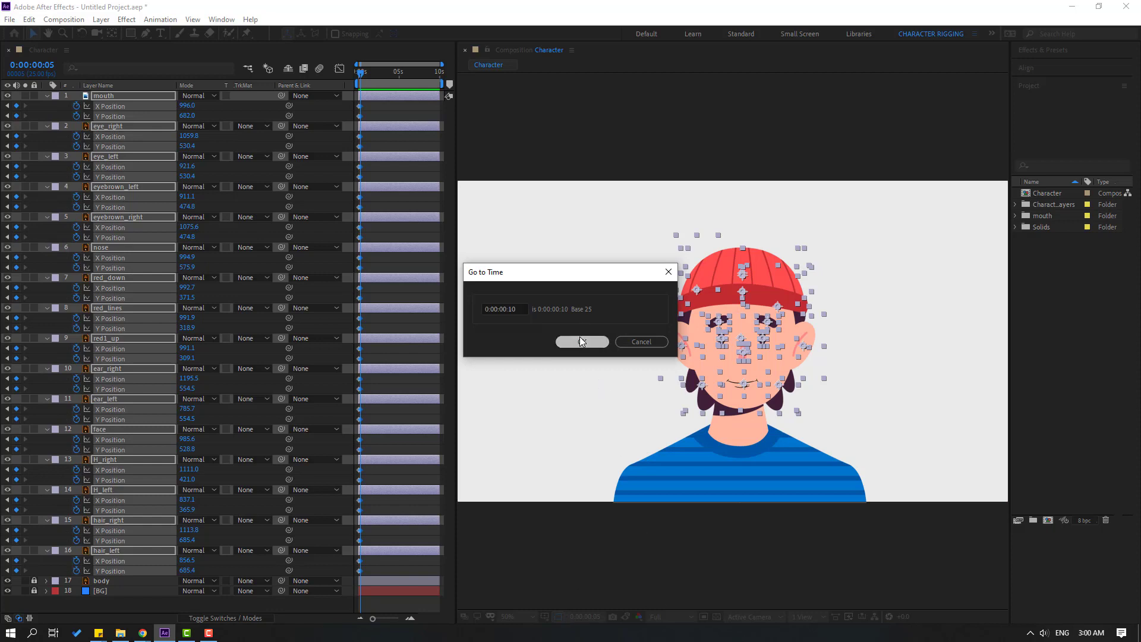
pyautogui.click(580, 337)
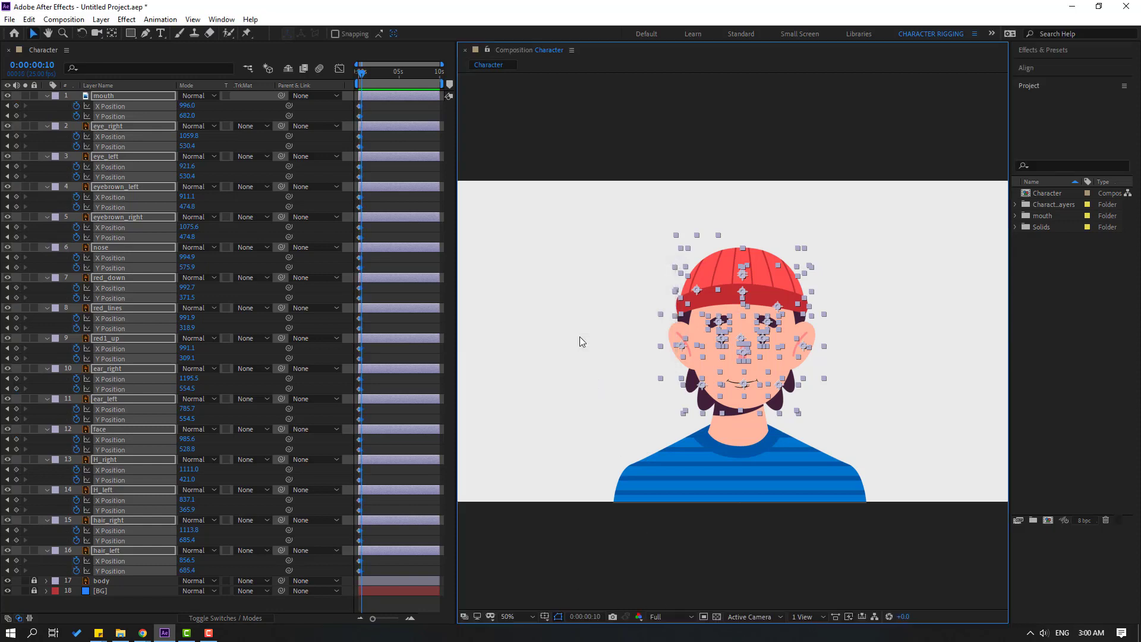
pyautogui.moveTo(16, 105); pyautogui.dragTo(14, 533)
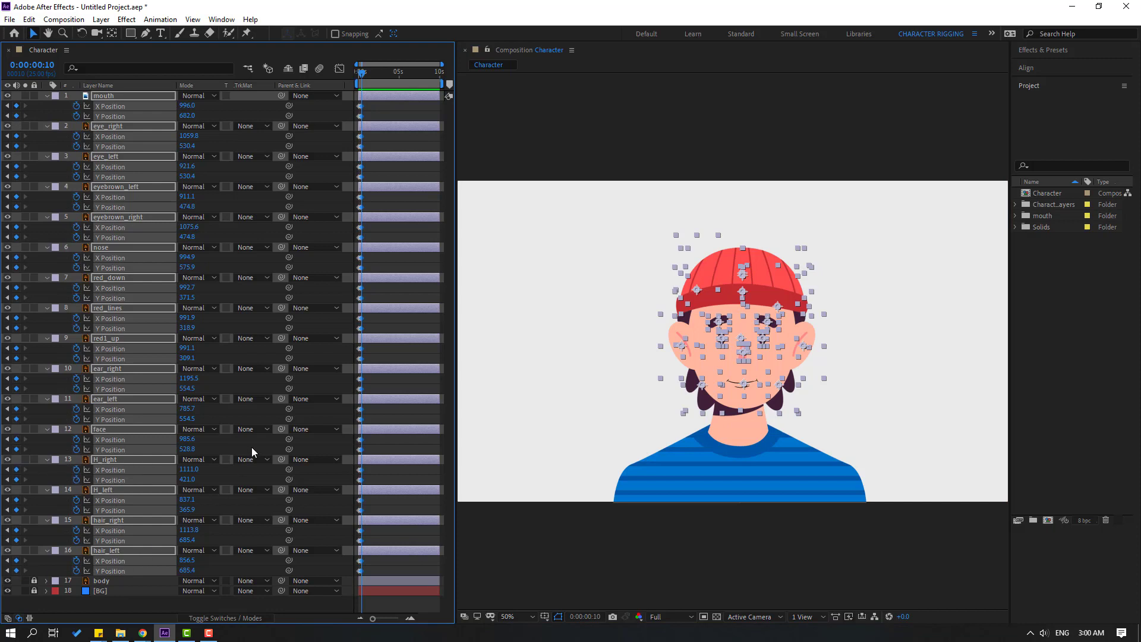
pyautogui.scroll(5, 399, 370)
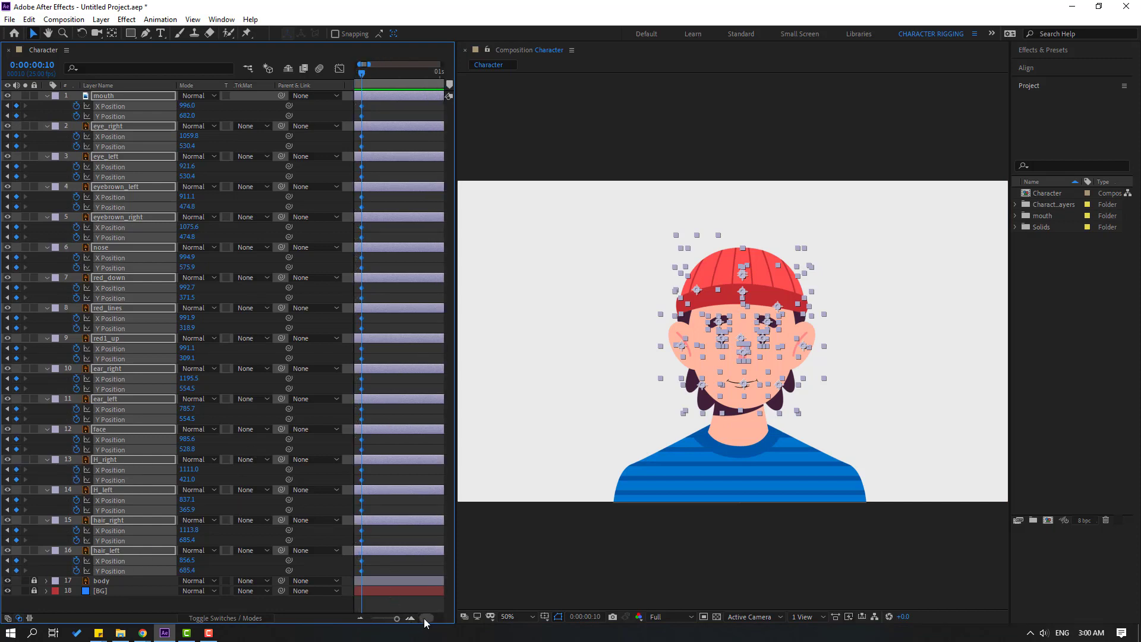
pyautogui.click(430, 233)
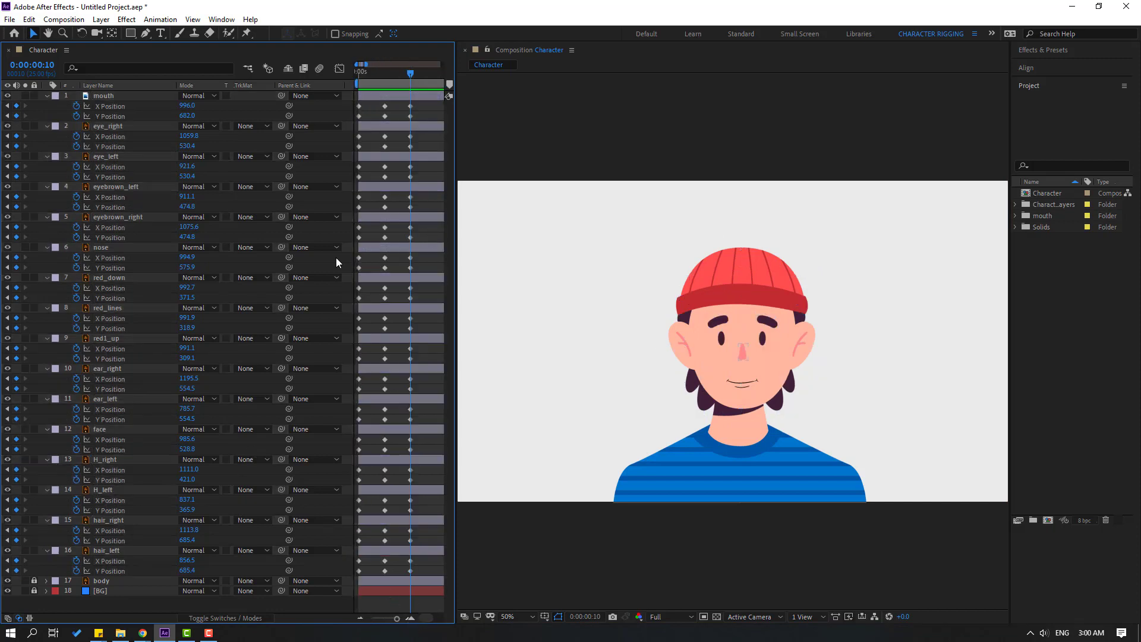
# Step: Duplicate the red1_up layer and move red_lines directly beneath the duplicate
pyautogui.click(110, 340)
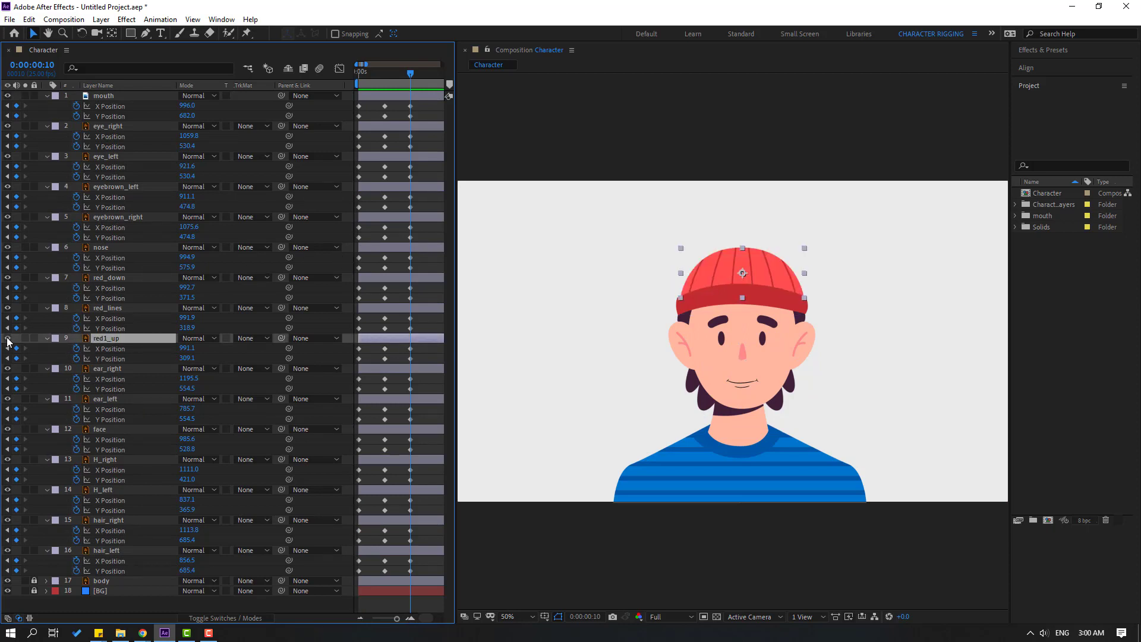
pyautogui.hotkey('ctrl', 'd')
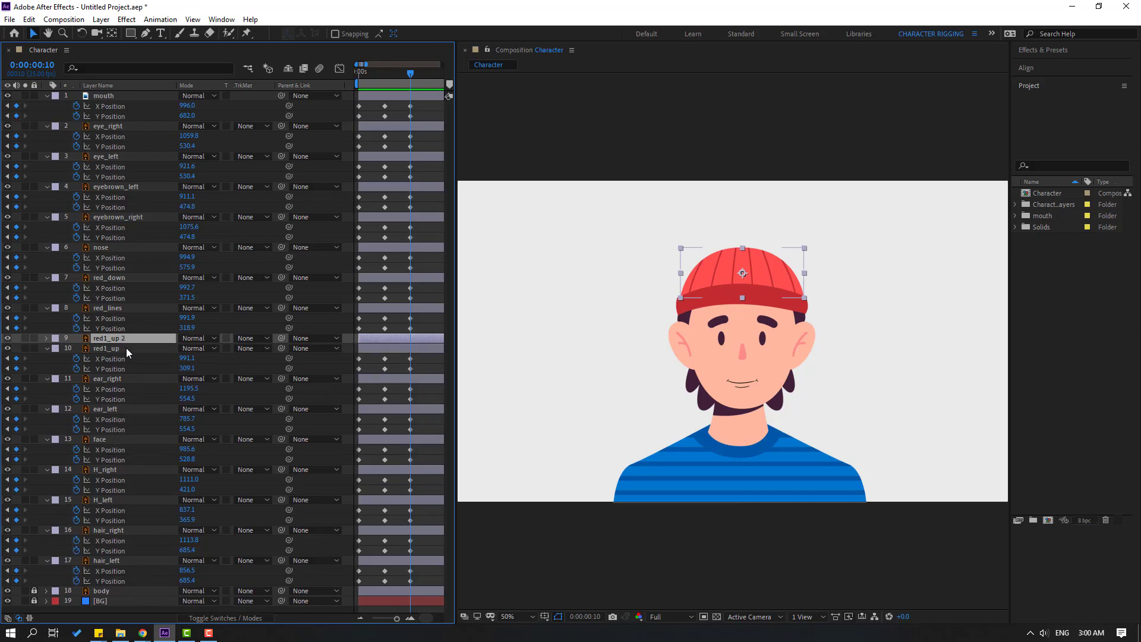
pyautogui.click(113, 309)
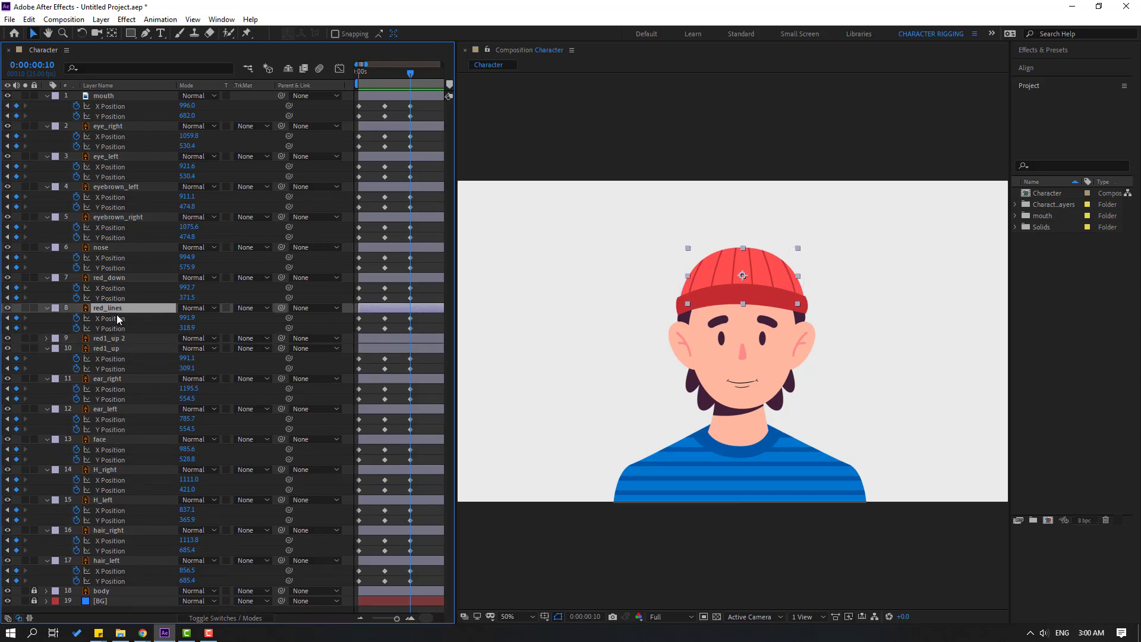
pyautogui.moveTo(106, 310); pyautogui.dragTo(115, 348)
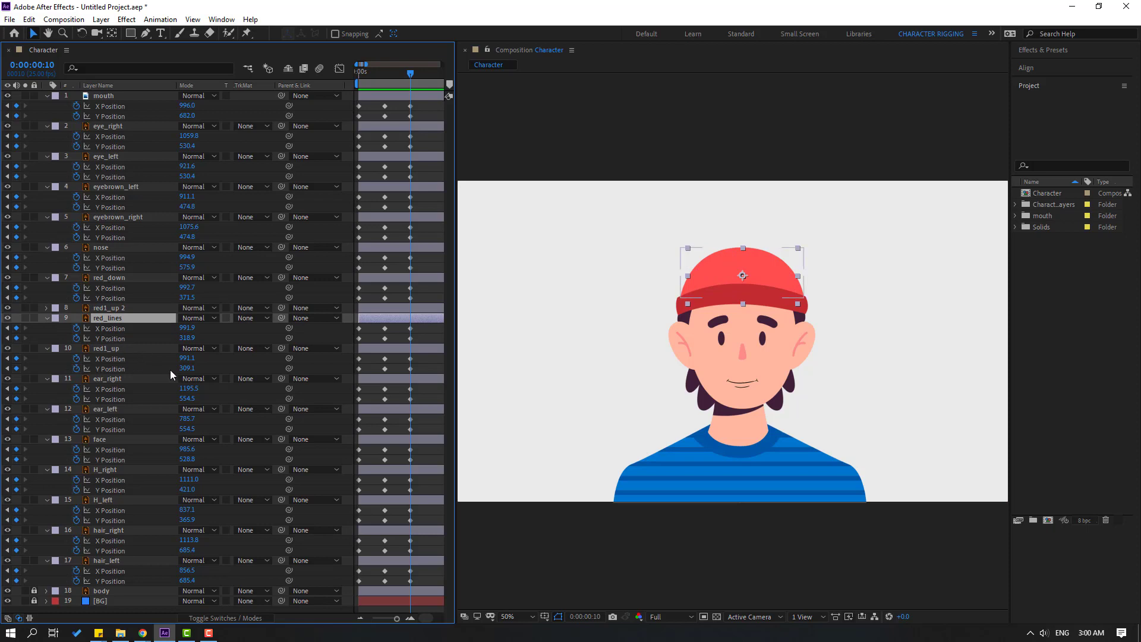
# Step: Set the track matte of red_lines to Alpha Matte "red1_up 2"
pyautogui.click(249, 320)
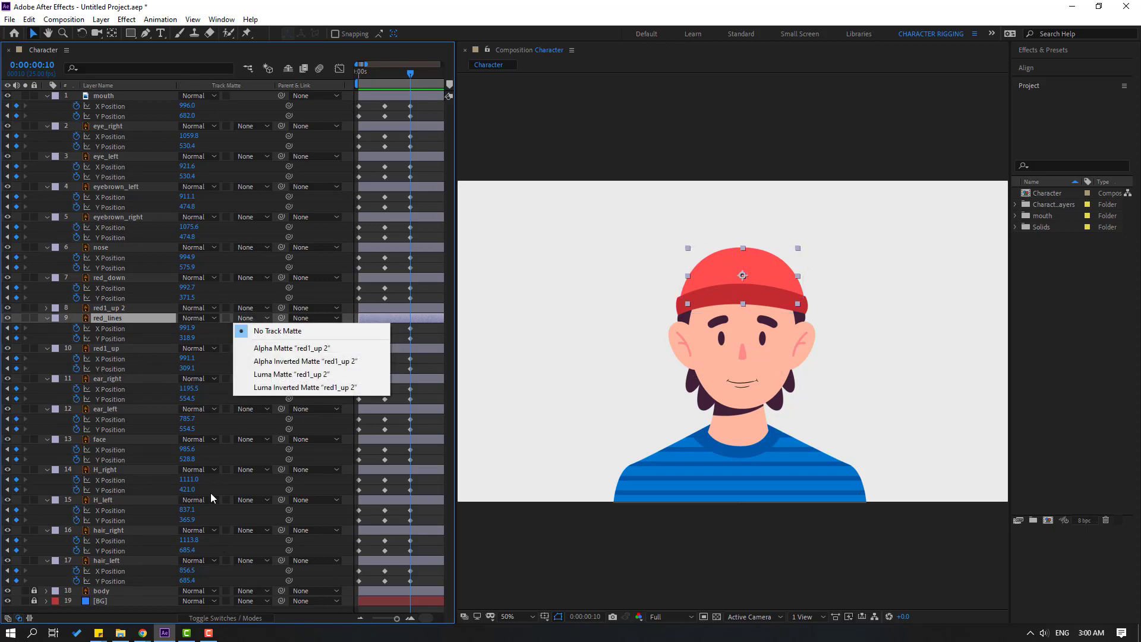
pyautogui.click(201, 620)
pyautogui.click(202, 622)
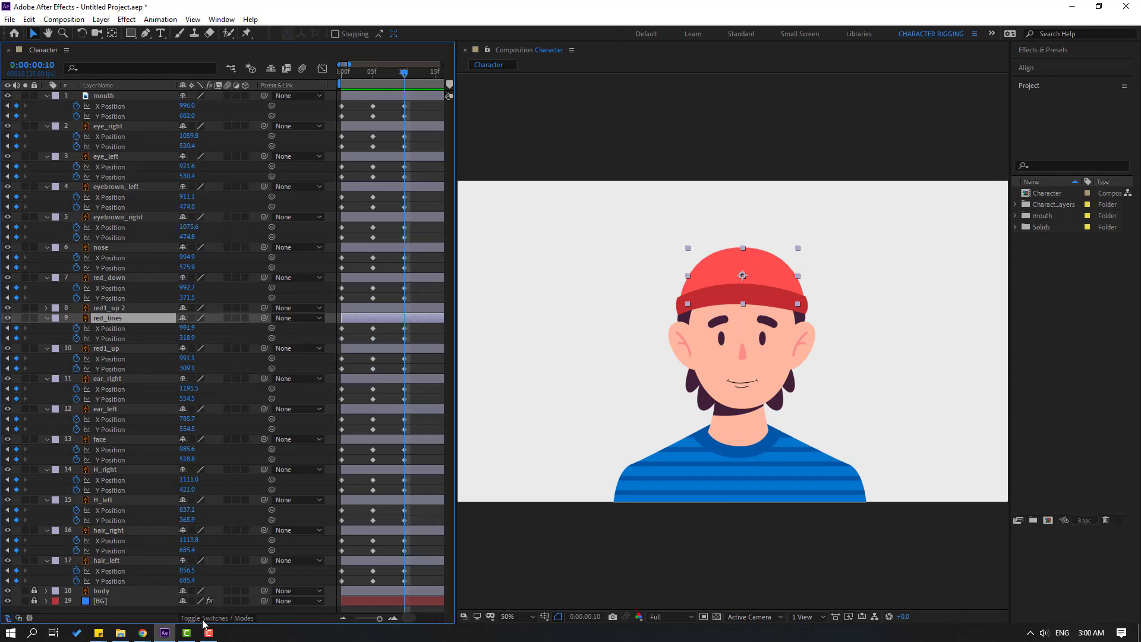
pyautogui.click(202, 621)
pyautogui.click(204, 622)
pyautogui.click(204, 622)
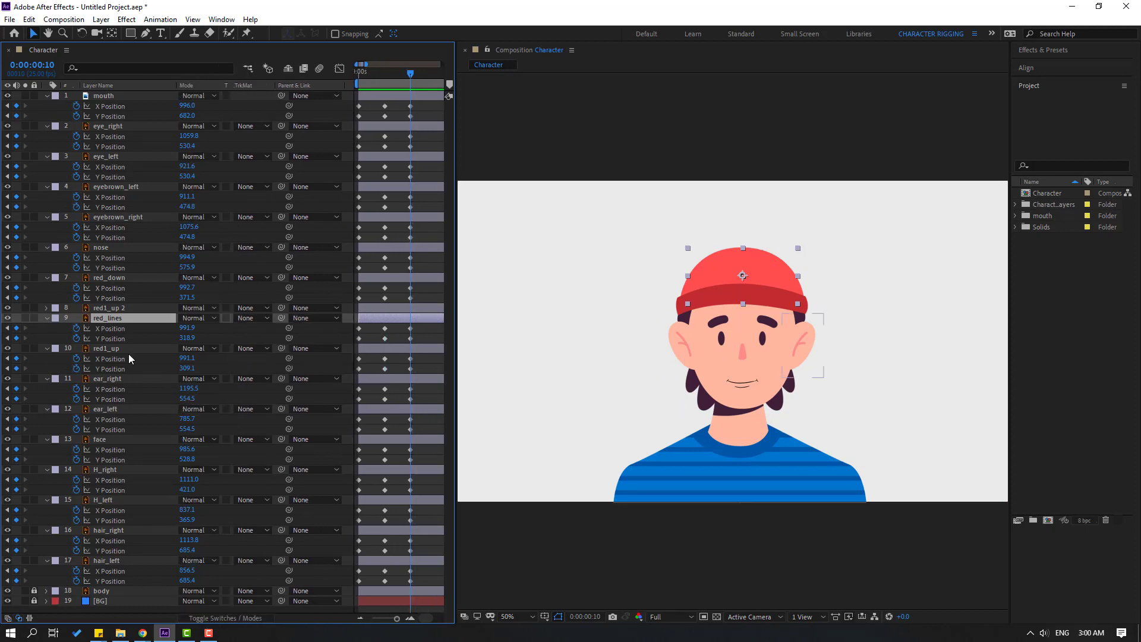
pyautogui.click(247, 318)
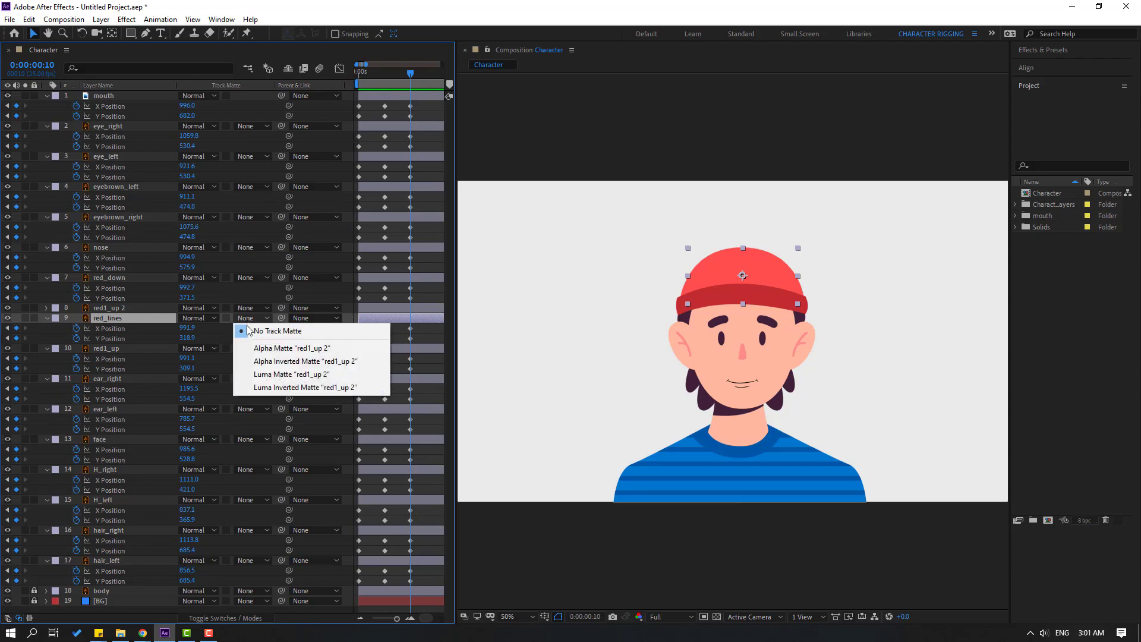
pyautogui.click(340, 354)
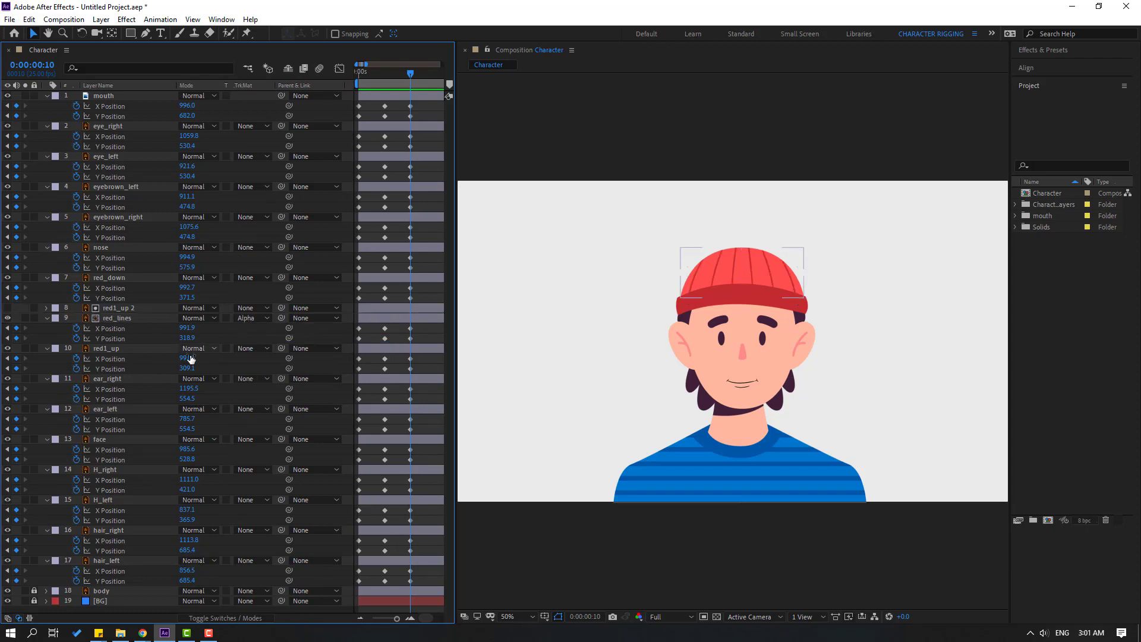
# Step: At 0:00:00:00, set the mouth layer's X Position to 947.0
pyautogui.moveTo(409, 76); pyautogui.dragTo(351, 76)
pyautogui.click(358, 117)
pyautogui.moveTo(186, 105); pyautogui.dragTo(158, 105)
pyautogui.click(159, 106)
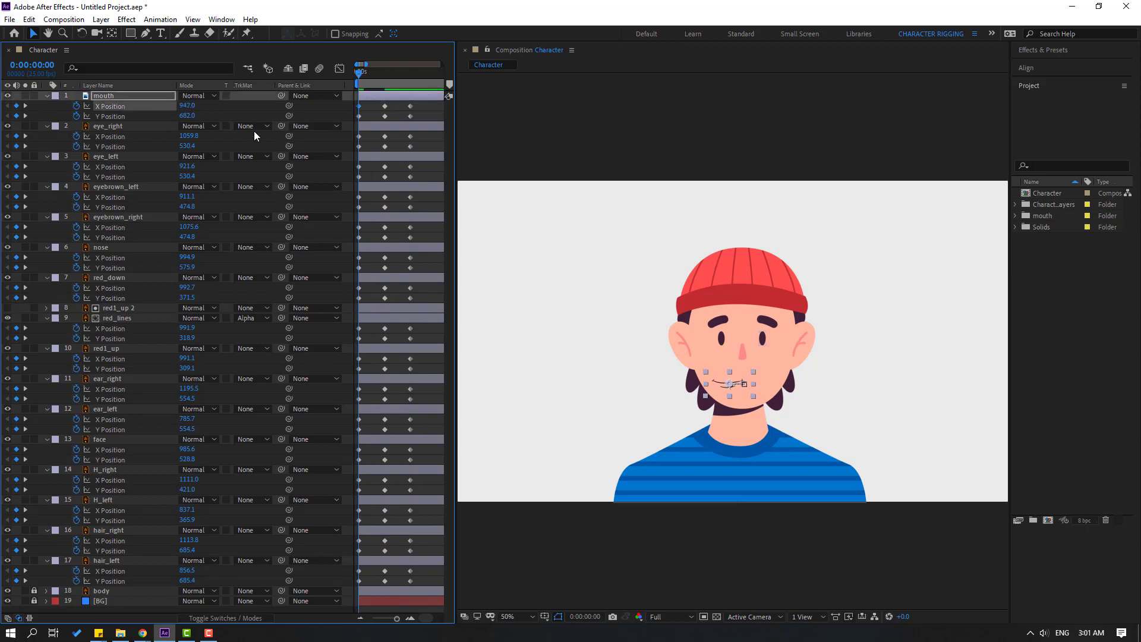
# Step: At 0:00:00:00, set the X Position of eye_right to 1023.8 and of eye_left to 883.6
pyautogui.press('F2')
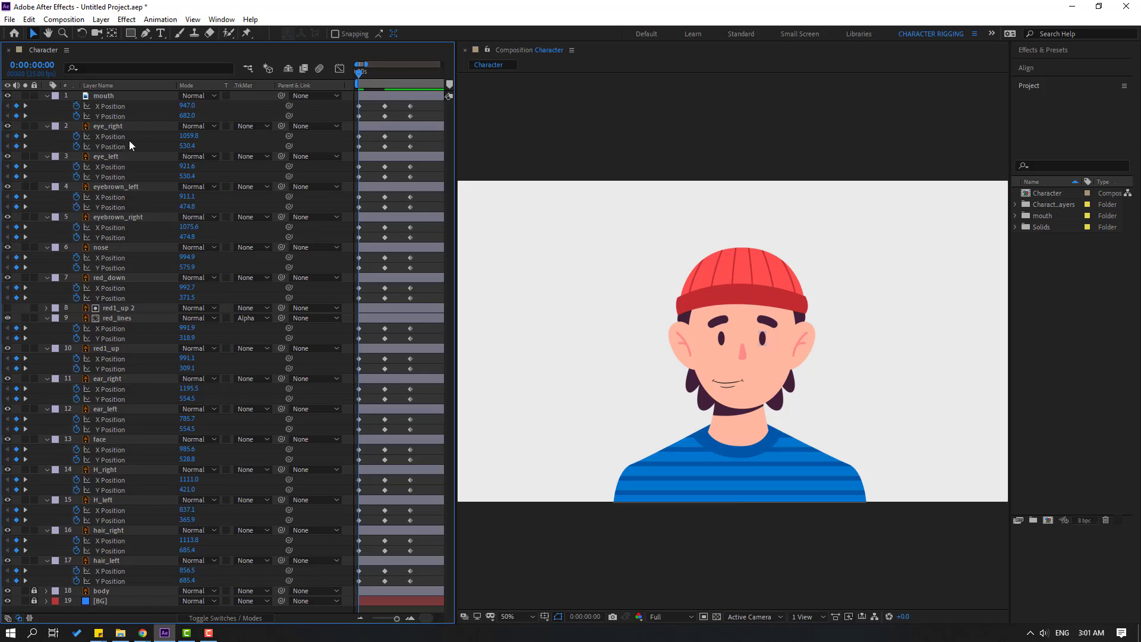
pyautogui.moveTo(187, 136); pyautogui.dragTo(169, 136)
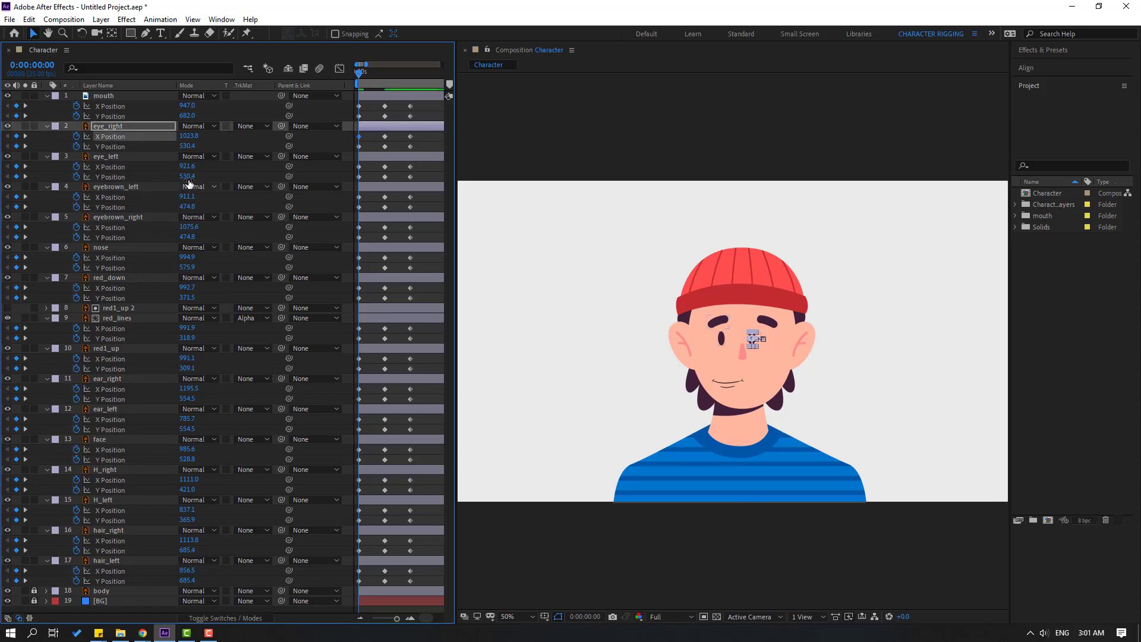
pyautogui.moveTo(186, 168); pyautogui.dragTo(167, 171)
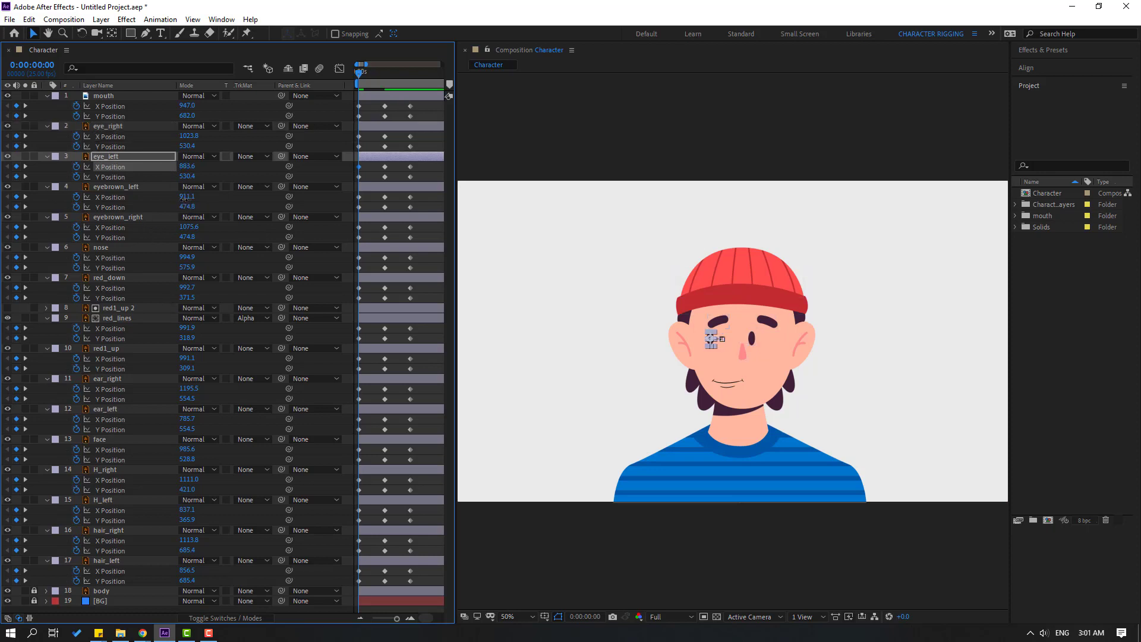
# Step: At 0:00:00:00, set the X Position of eyebrown_left to 874.1, eyebrown_right to 1038.6 and nose to 950.9
pyautogui.moveTo(184, 198); pyautogui.dragTo(170, 203)
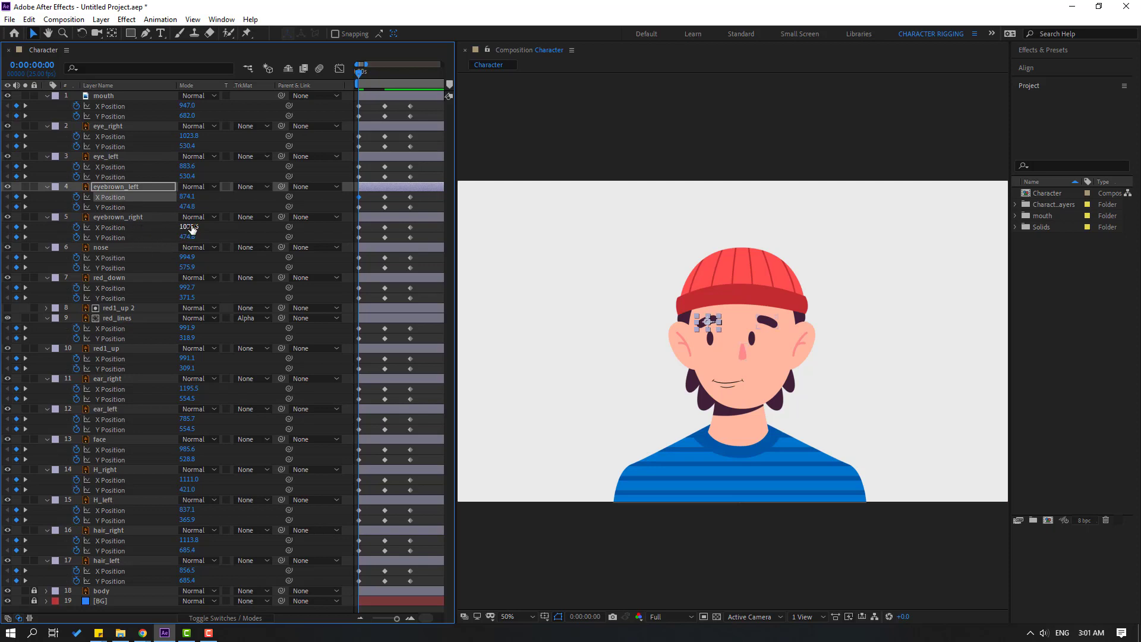
pyautogui.moveTo(187, 227); pyautogui.dragTo(164, 262)
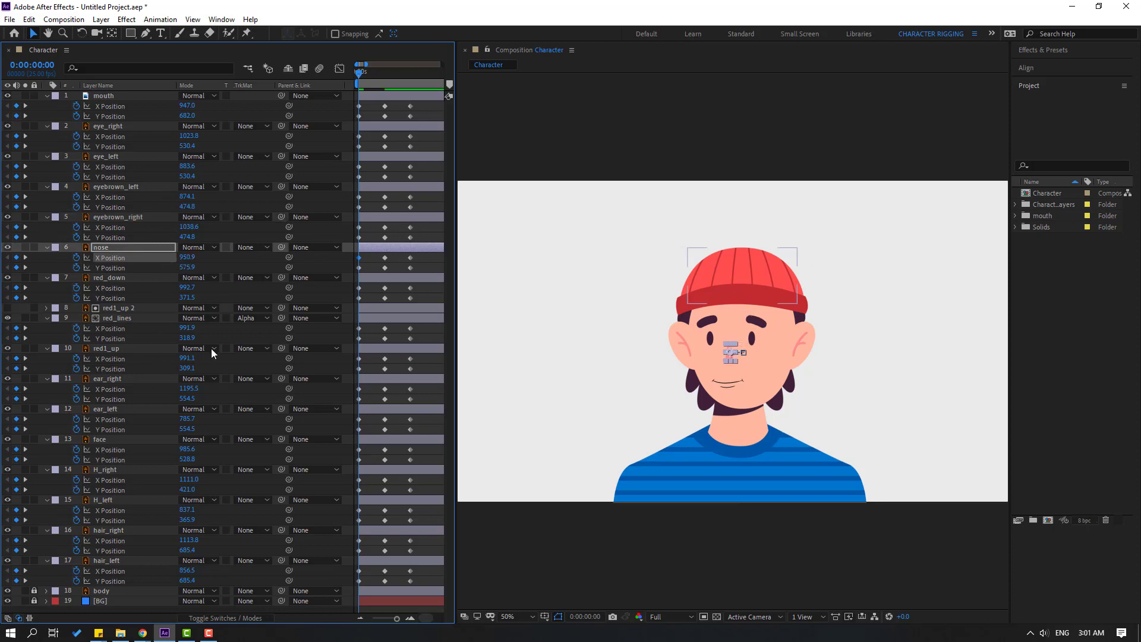
pyautogui.click(577, 554)
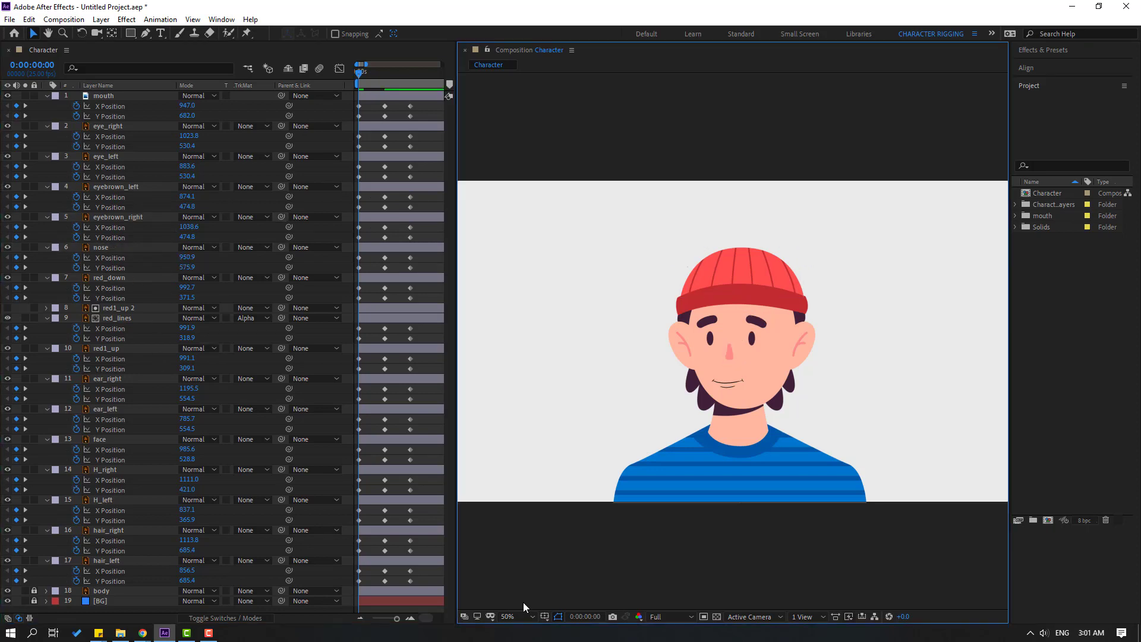
# Step: Set the mouth layer's X Position to 960.0 at 0:00:00:00 and deselect the layer
pyautogui.click(734, 379)
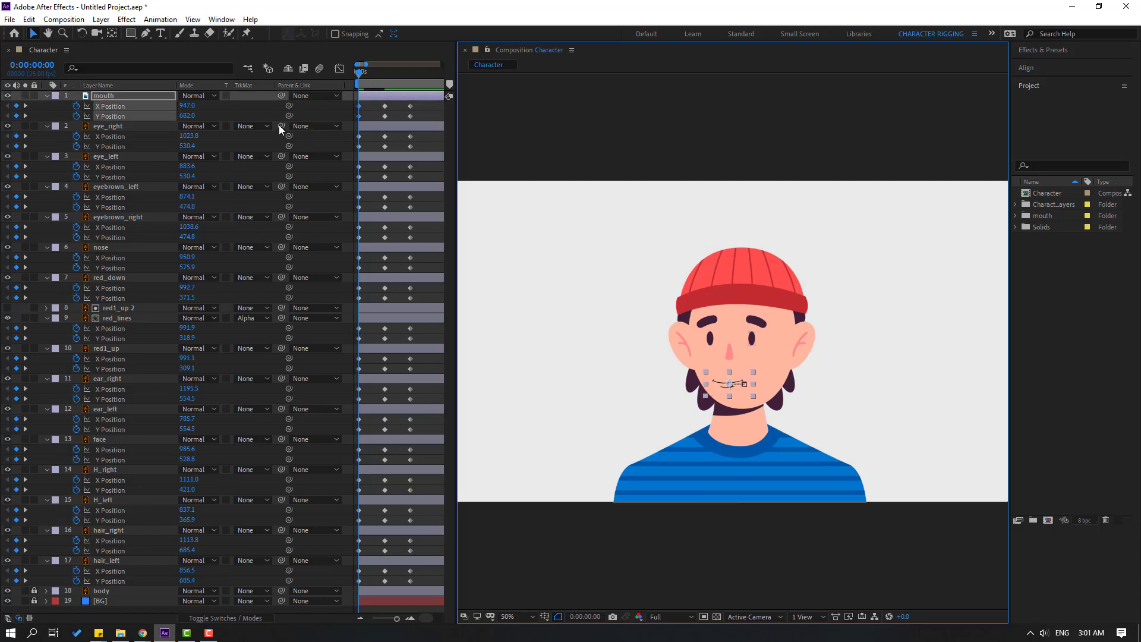
pyautogui.moveTo(187, 106); pyautogui.dragTo(197, 106)
pyautogui.click(323, 165)
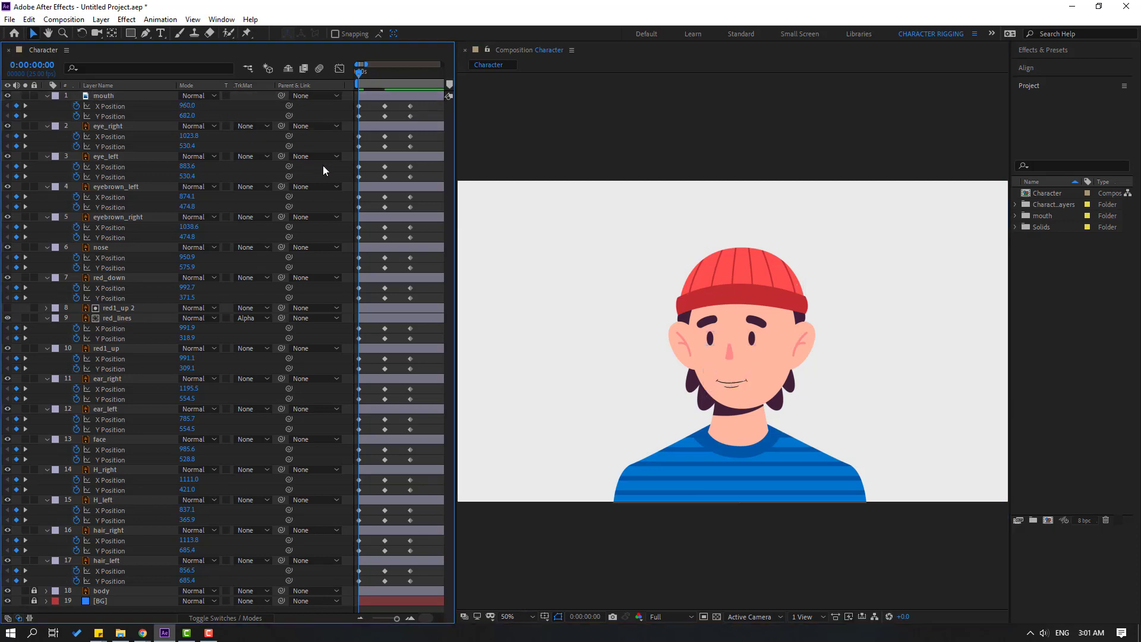
# Step: At 0:00:00:05, set the X Position of ear_left to 791.7 and of ear_right to 1182.5
pyautogui.moveTo(362, 74); pyautogui.dragTo(389, 76)
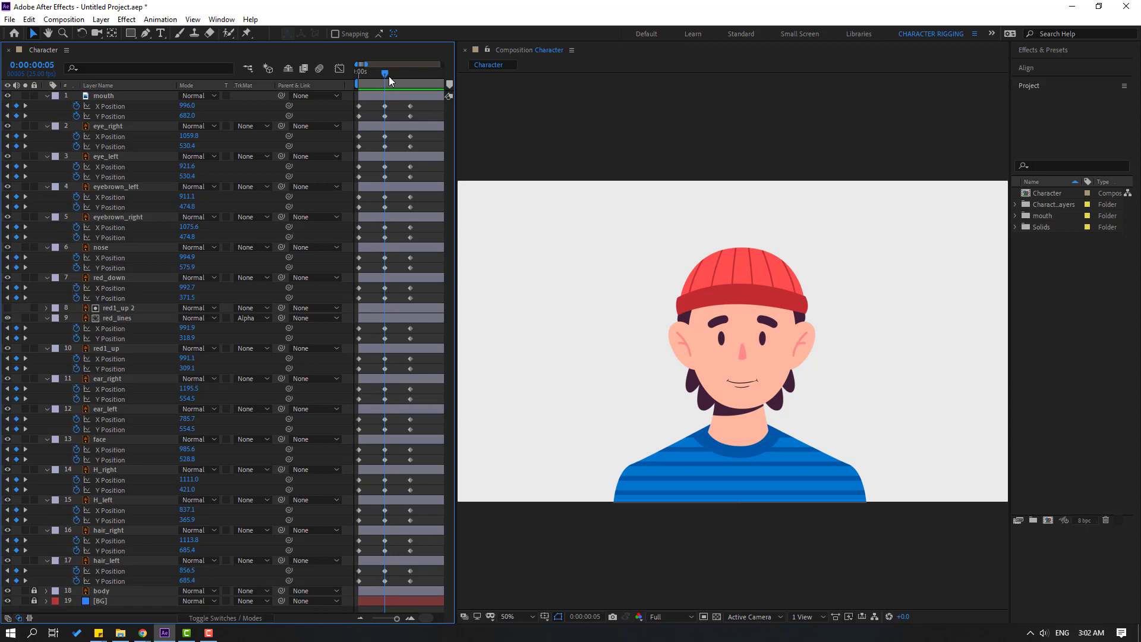
pyautogui.click(105, 409)
pyautogui.moveTo(186, 418); pyautogui.dragTo(189, 419)
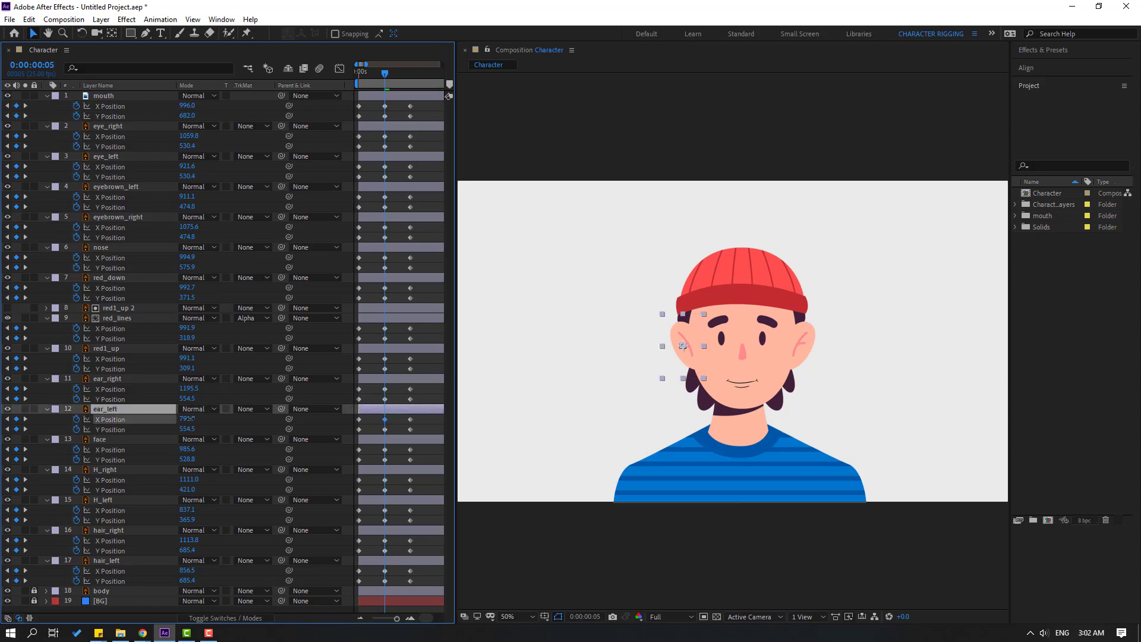
pyautogui.click(115, 381)
pyautogui.moveTo(188, 388); pyautogui.dragTo(183, 388)
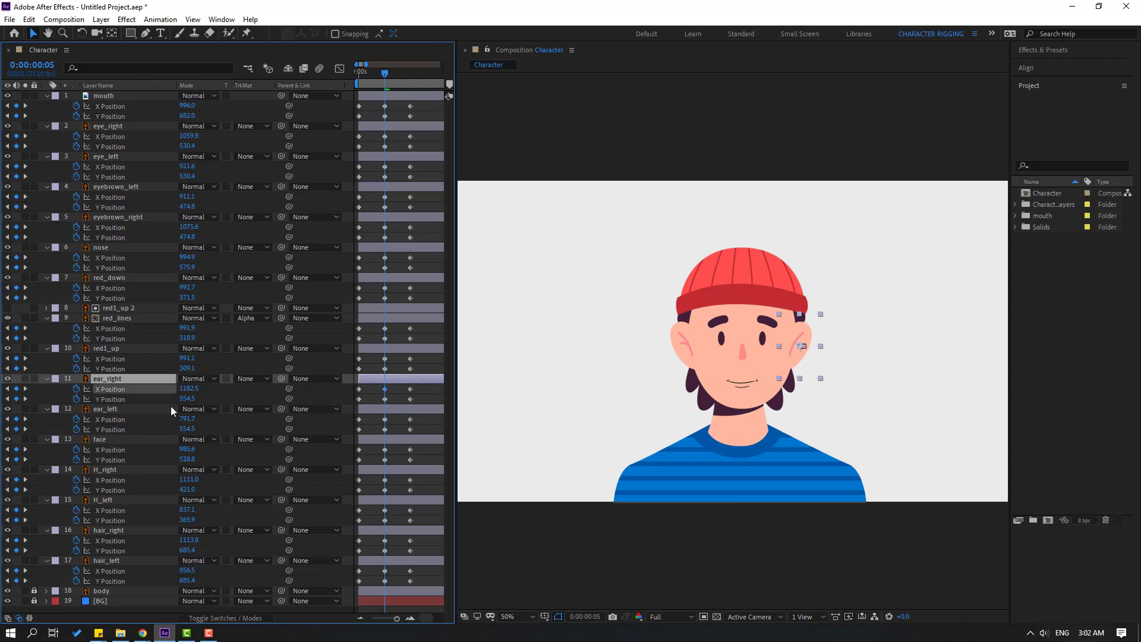
# Step: Move the ear_right and ear_left layers together directly beneath the face layer, then deselect them
pyautogui.click(115, 408)
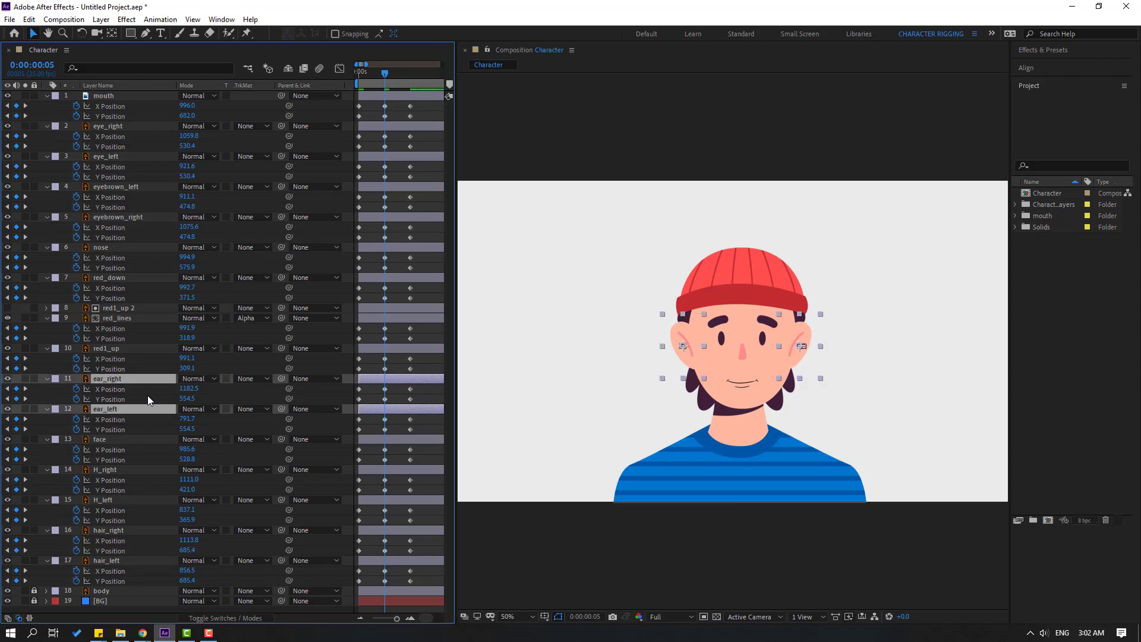
pyautogui.moveTo(112, 412); pyautogui.dragTo(119, 445)
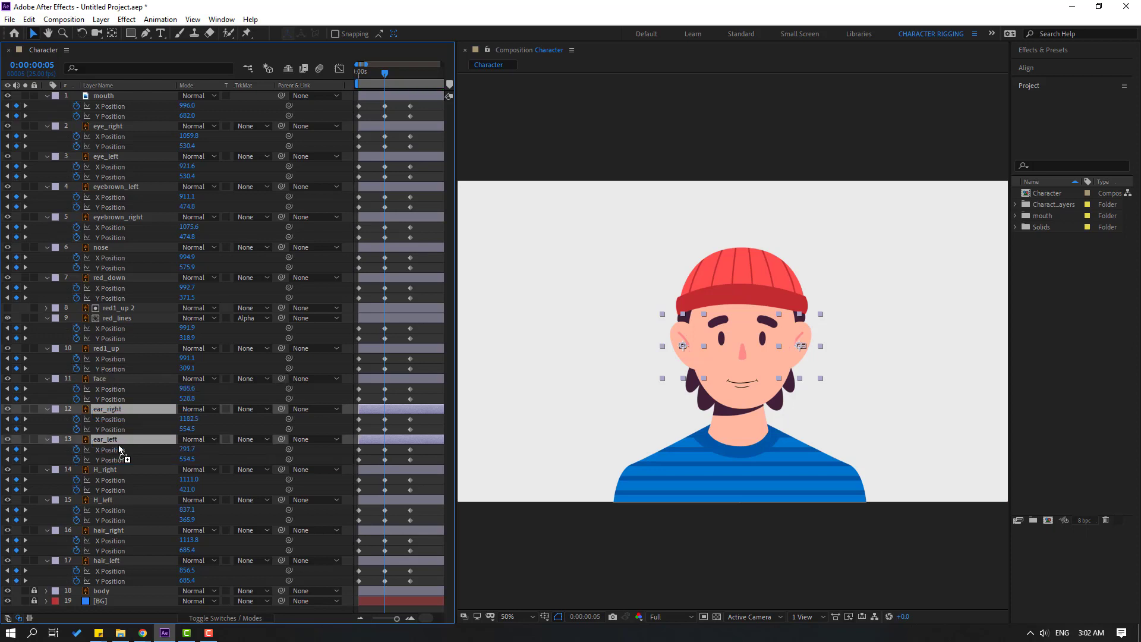
pyautogui.click(52, 455)
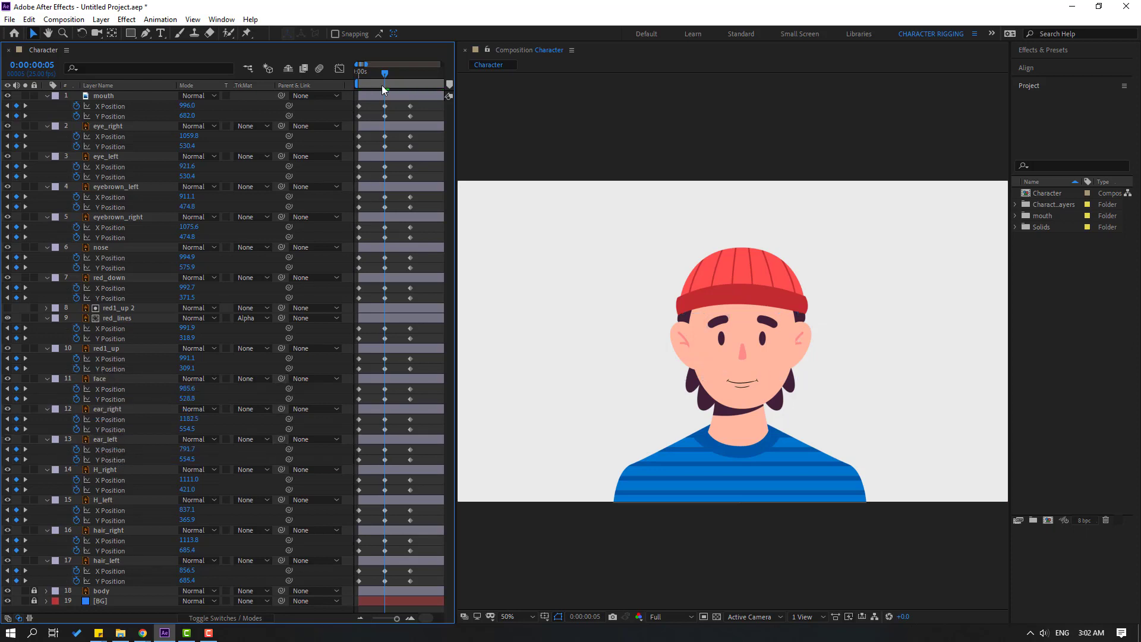
# Step: At 0:00:00:00, set the X Position of red_lines to 946.9, preview the turn and deselect the layer
pyautogui.moveTo(375, 76); pyautogui.dragTo(354, 77)
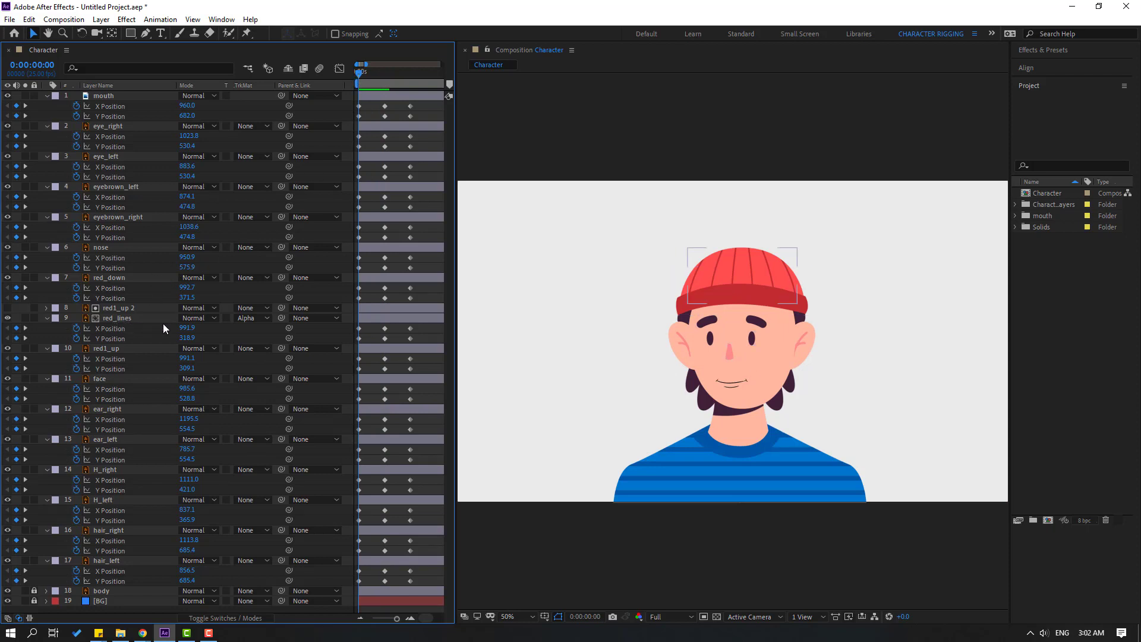
pyautogui.moveTo(189, 327); pyautogui.dragTo(162, 327)
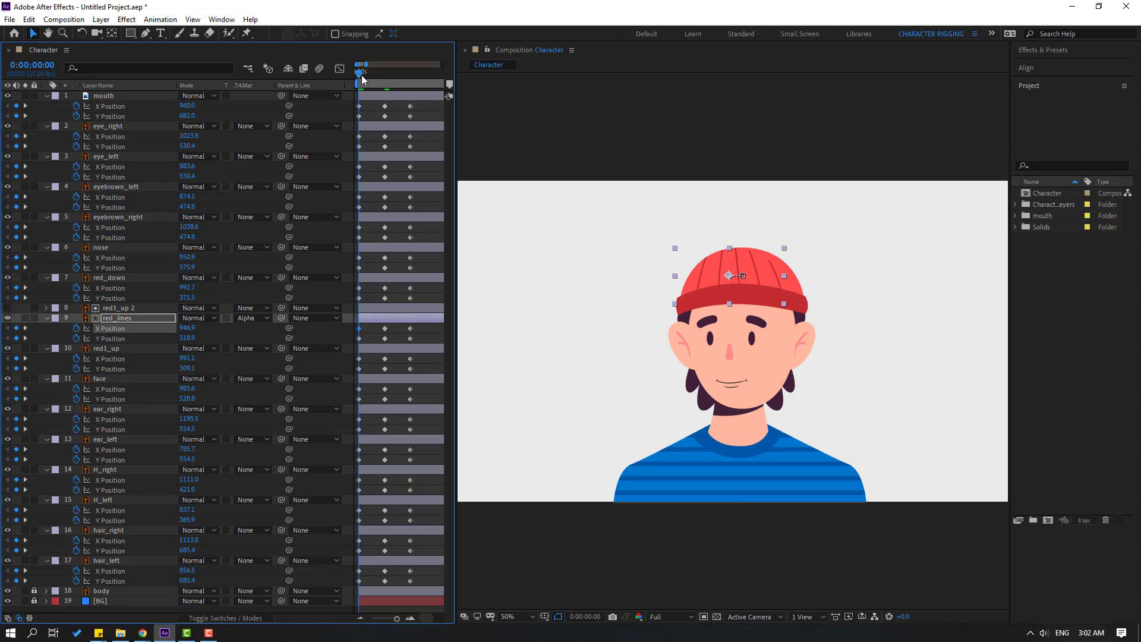
pyautogui.moveTo(362, 80)
pyautogui.mouseDown()
pyautogui.moveTo(383, 85)
pyautogui.moveTo(352, 86)
pyautogui.mouseUp()
pyautogui.press('F2')
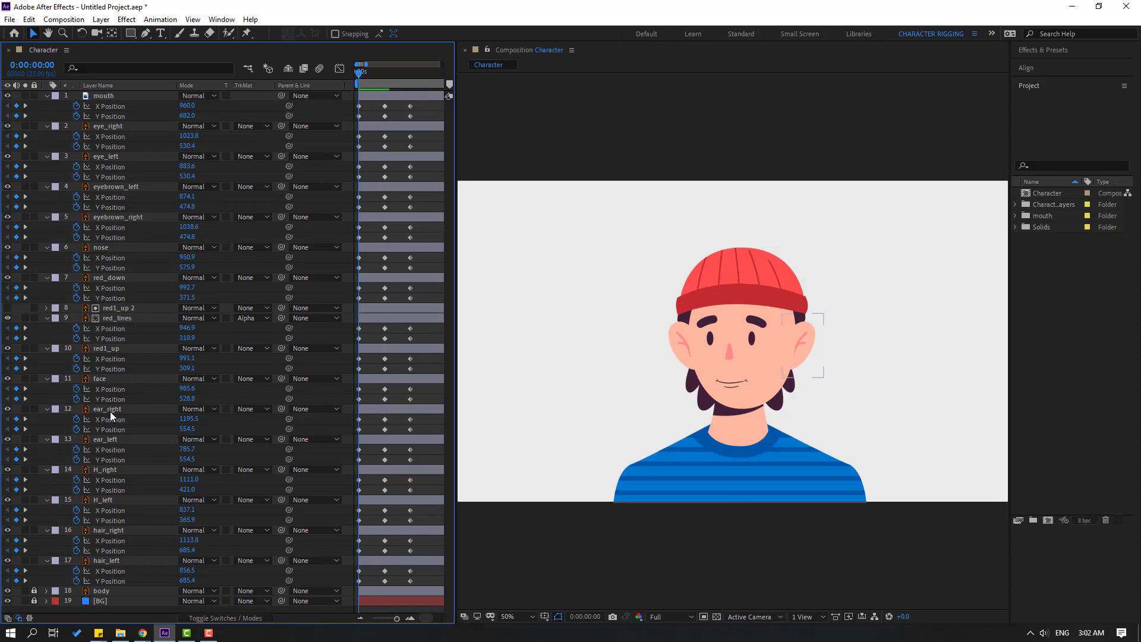
# Step: At 0:00:00:00, set the X Position of ear_right to 1206.5 and of ear_left to 800.7
pyautogui.moveTo(186, 425); pyautogui.dragTo(190, 420)
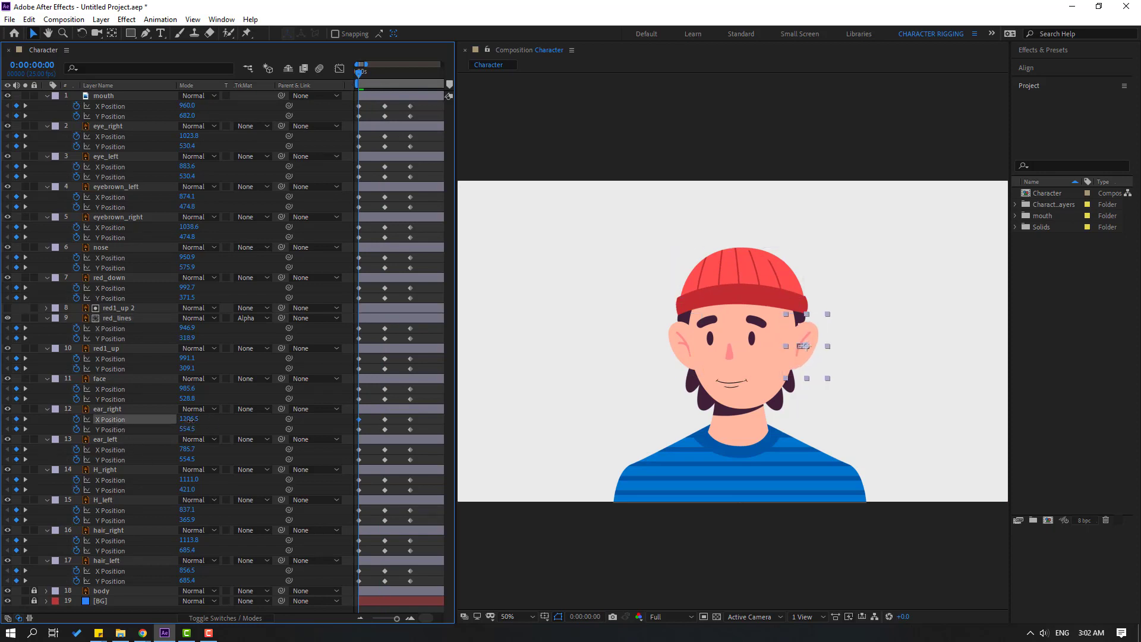
pyautogui.click(214, 450)
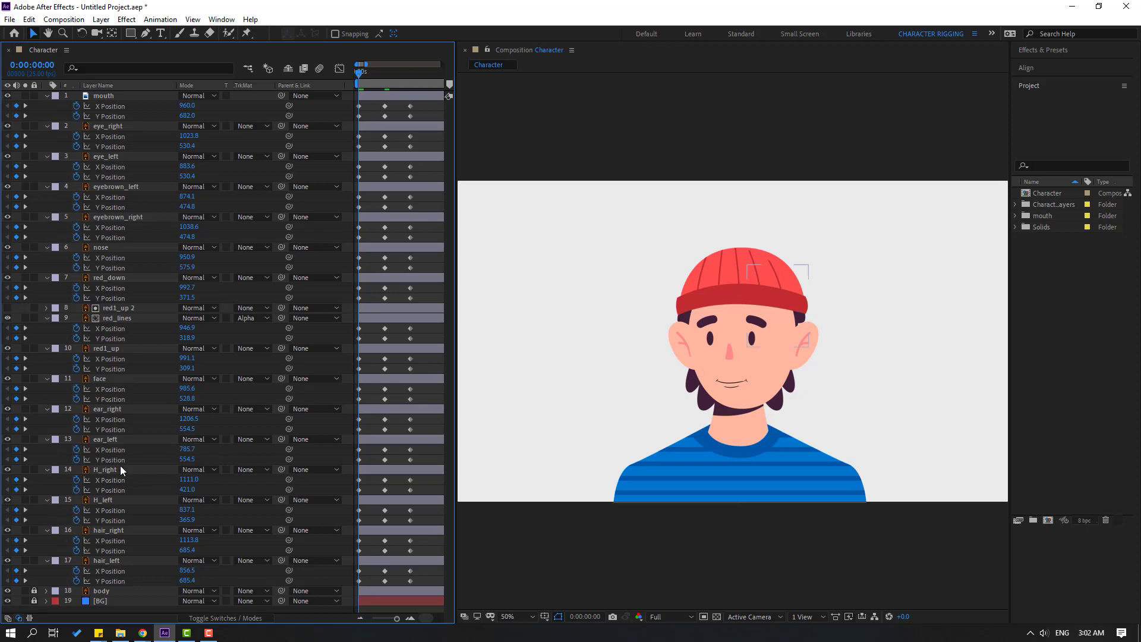
pyautogui.click(186, 450)
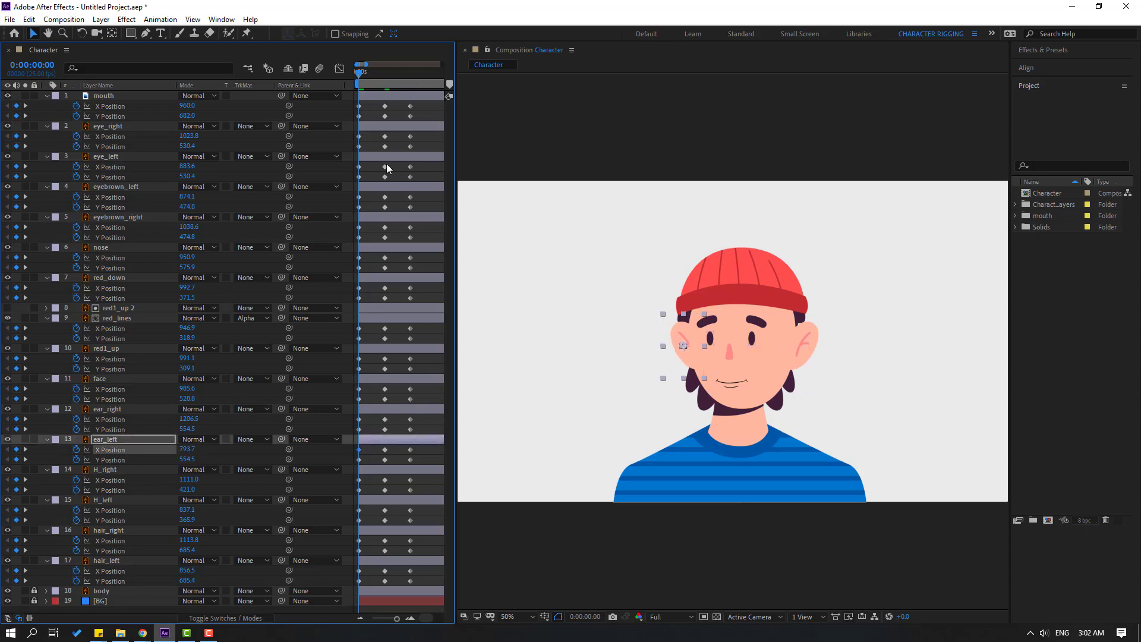
pyautogui.click(378, 134)
pyautogui.moveTo(359, 74)
pyautogui.mouseDown()
pyautogui.moveTo(383, 81)
pyautogui.moveTo(350, 86)
pyautogui.mouseUp()
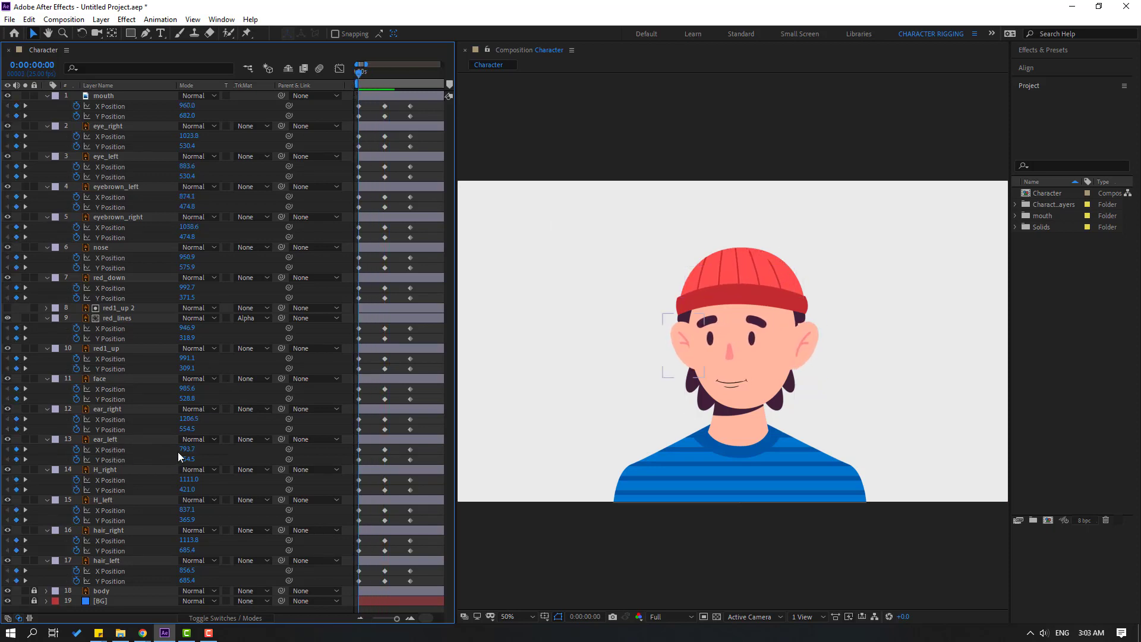
pyautogui.moveTo(187, 452); pyautogui.dragTo(192, 450)
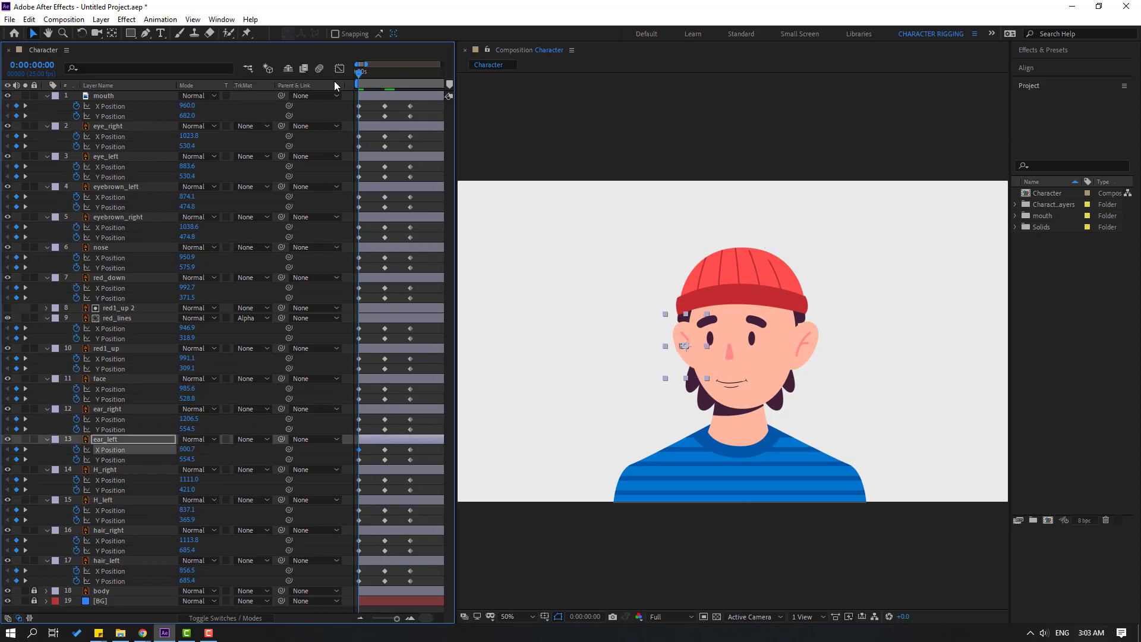
pyautogui.click(368, 113)
# Step: At 0:00:00:00, set the H_right layer's X Position to 1131.0 and its Y Position to 446.0
pyautogui.moveTo(360, 73)
pyautogui.mouseDown()
pyautogui.moveTo(379, 79)
pyautogui.moveTo(351, 83)
pyautogui.moveTo(383, 80)
pyautogui.moveTo(340, 81)
pyautogui.moveTo(351, 80)
pyautogui.mouseUp()
pyautogui.moveTo(186, 479)
pyautogui.mouseDown()
pyautogui.moveTo(202, 493)
pyautogui.moveTo(196, 479)
pyautogui.mouseUp()
pyautogui.click(403, 142)
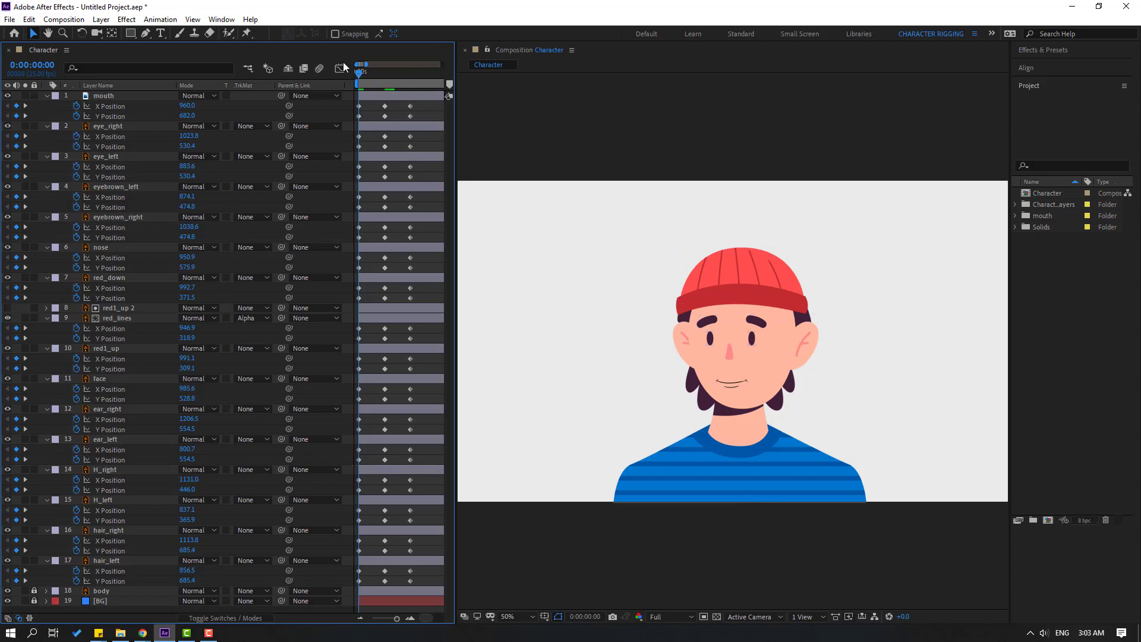
# Step: At 0:00:00:05, set the H_right layer's X Position to 1104.0 and deselect the layer
pyautogui.moveTo(362, 75); pyautogui.dragTo(389, 83)
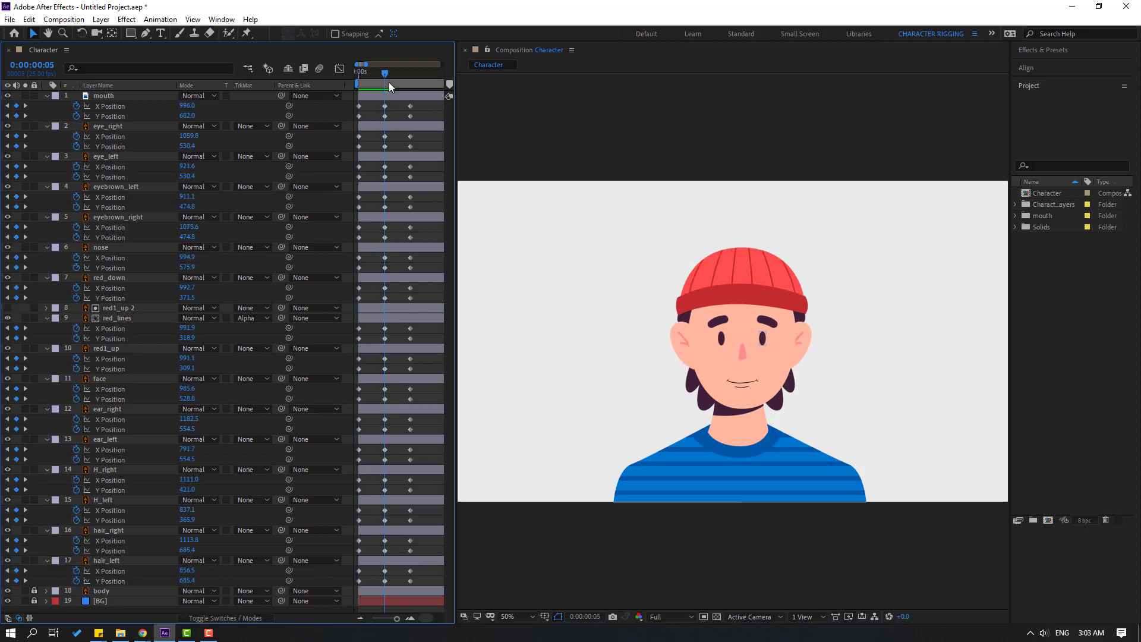
pyautogui.click(109, 472)
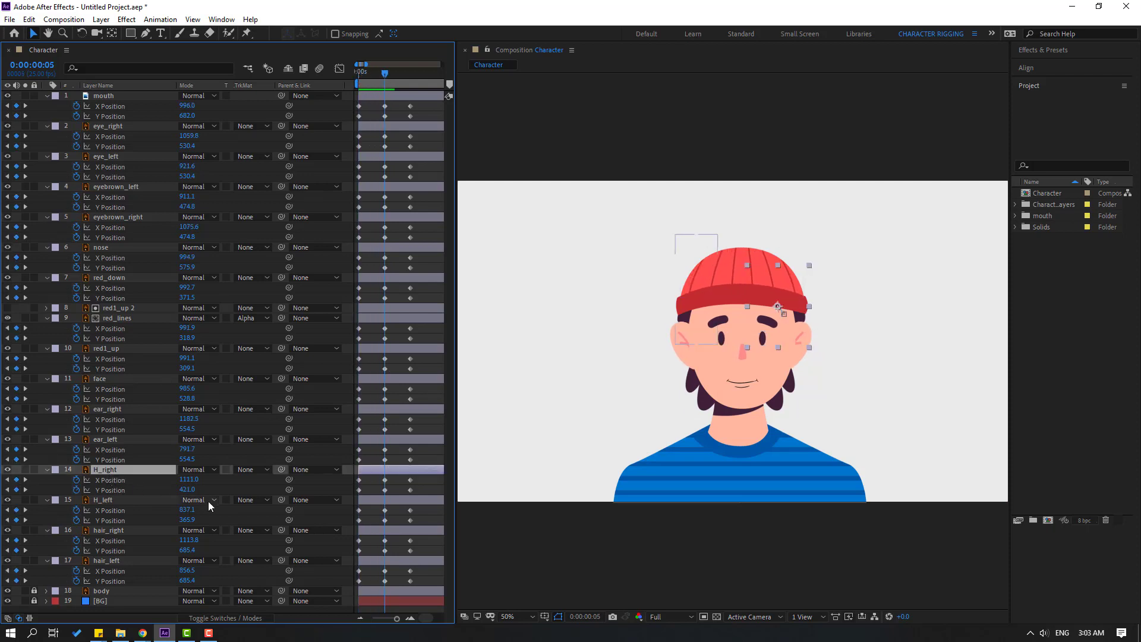
pyautogui.click(385, 481)
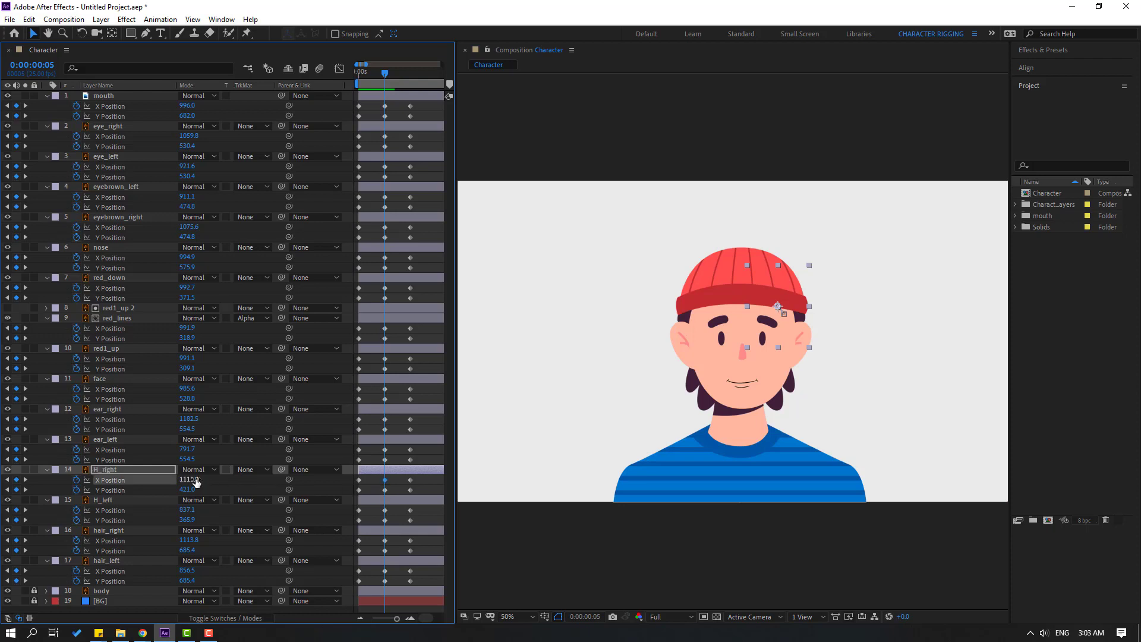
pyautogui.moveTo(196, 483); pyautogui.dragTo(192, 482)
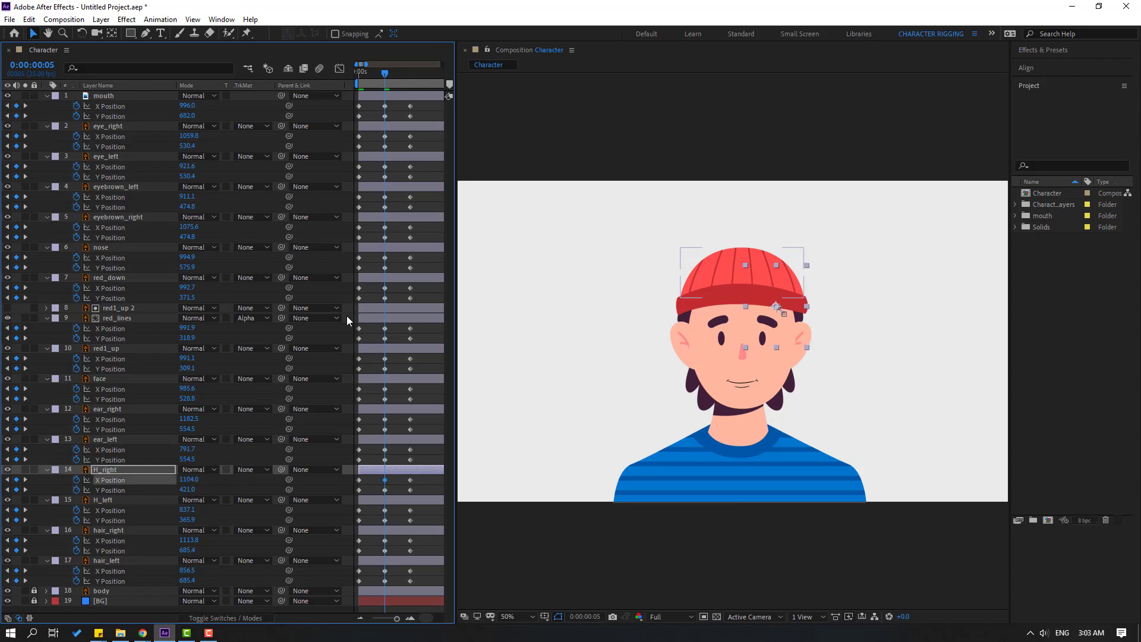
pyautogui.click(393, 236)
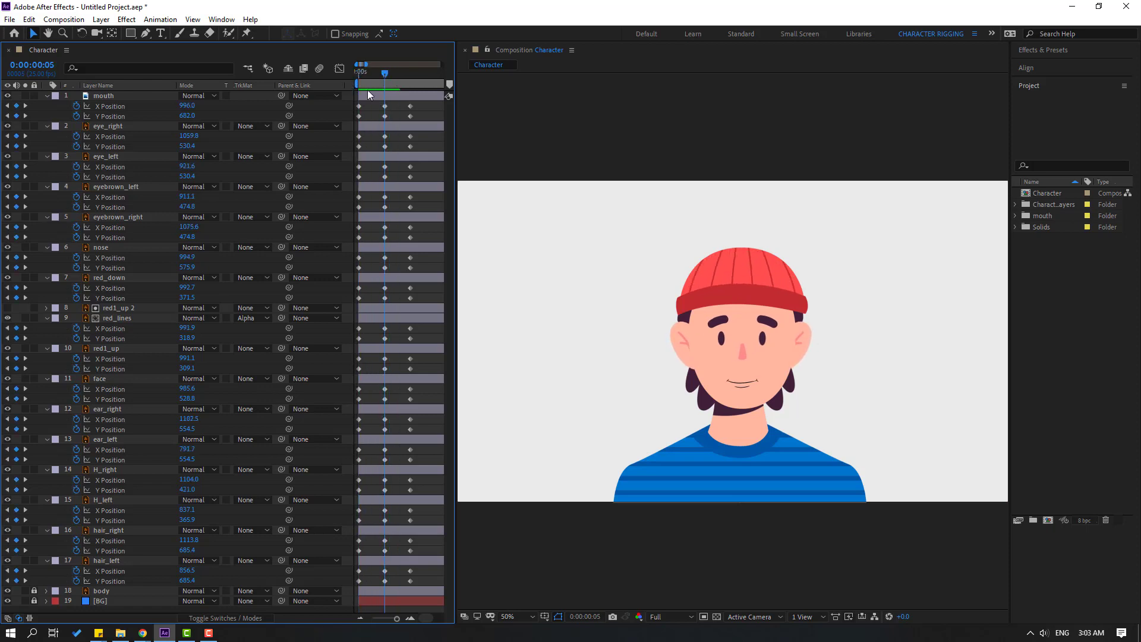
# Step: Set the H_left layer's X Position to 845.1 at 0:00:00:05
pyautogui.click(109, 501)
pyautogui.moveTo(181, 510); pyautogui.dragTo(187, 510)
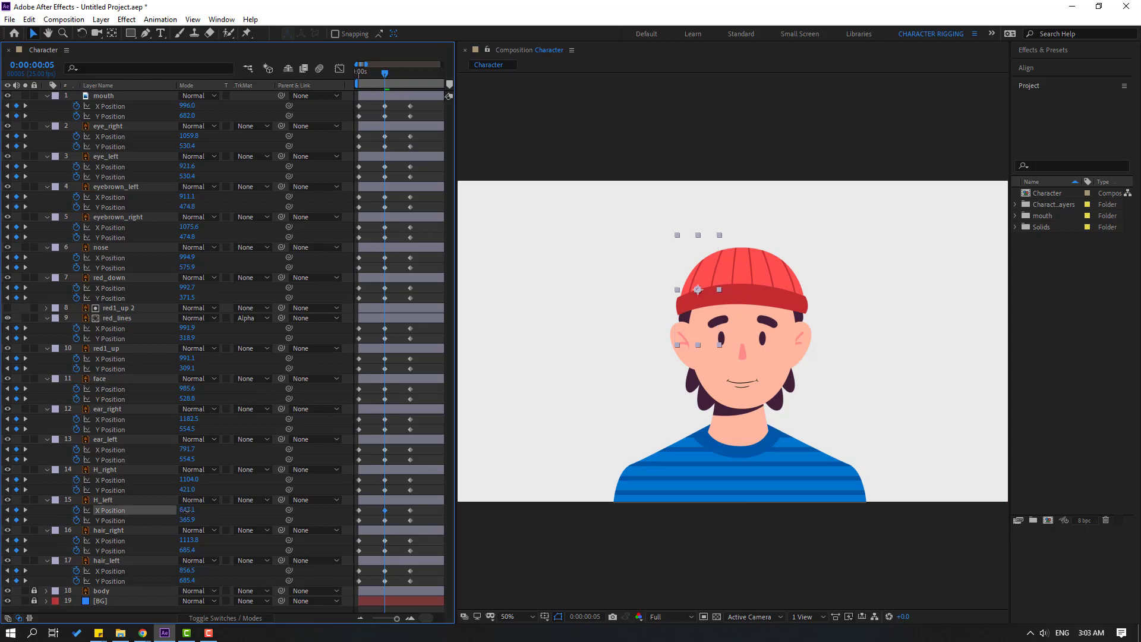
pyautogui.click(385, 509)
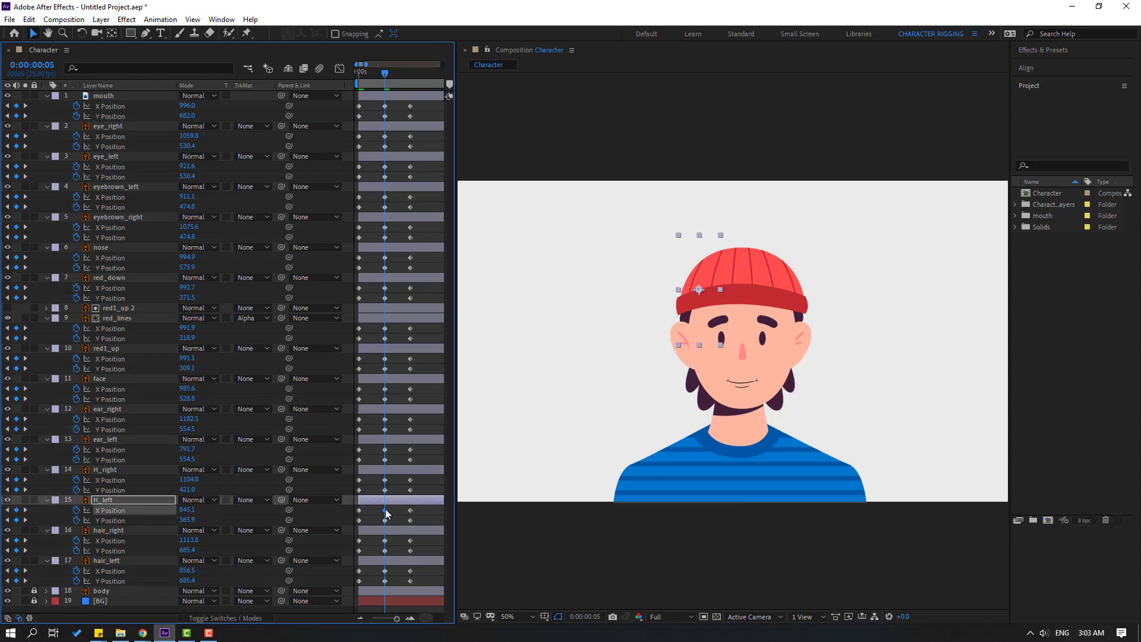
# Step: At 0:00:00:00, set the H_left layer's X Position to 843.1, then preview the turn and deselect the layer
pyautogui.moveTo(385, 76); pyautogui.dragTo(343, 79)
pyautogui.click(247, 514)
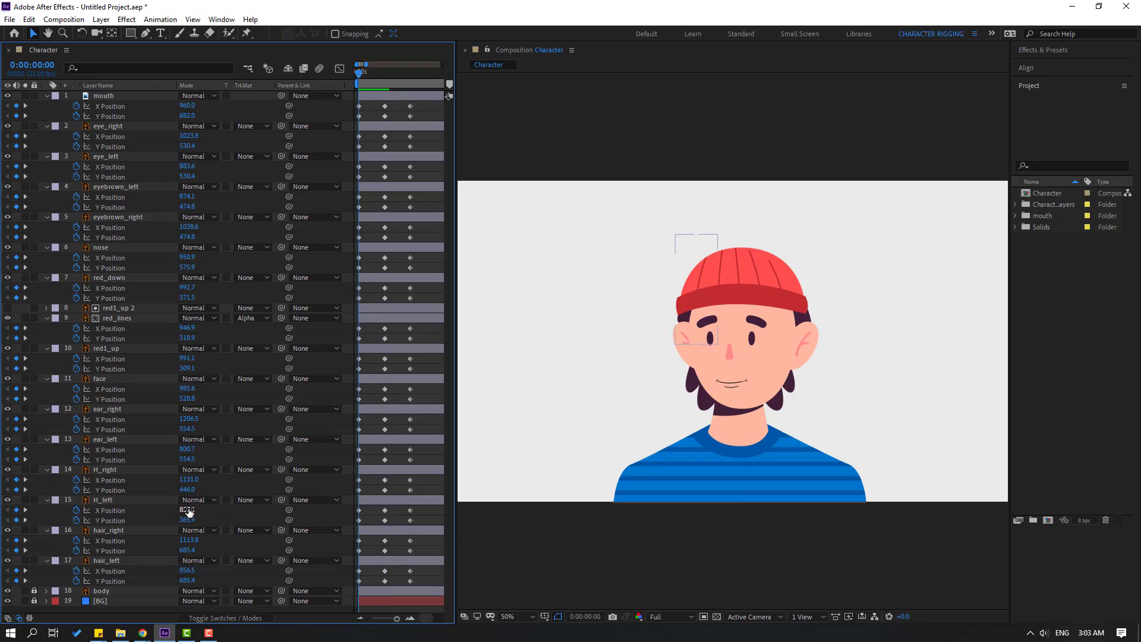
pyautogui.moveTo(188, 509); pyautogui.dragTo(194, 510)
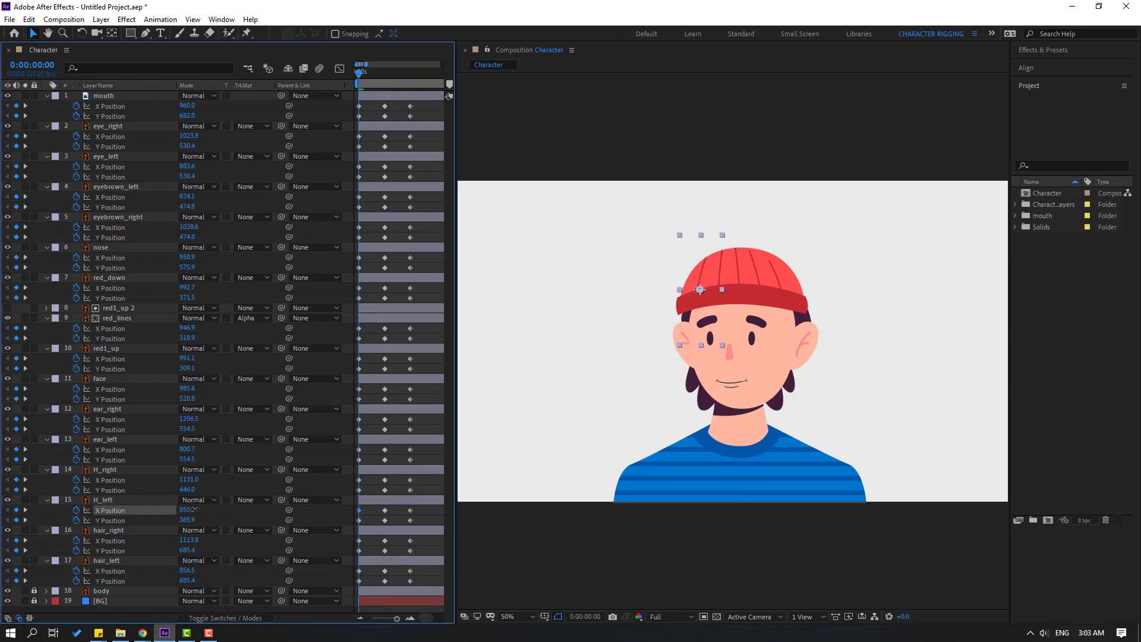
pyautogui.click(375, 76)
pyautogui.moveTo(355, 77)
pyautogui.mouseDown()
pyautogui.moveTo(371, 77)
pyautogui.moveTo(348, 80)
pyautogui.mouseUp()
pyautogui.click(378, 552)
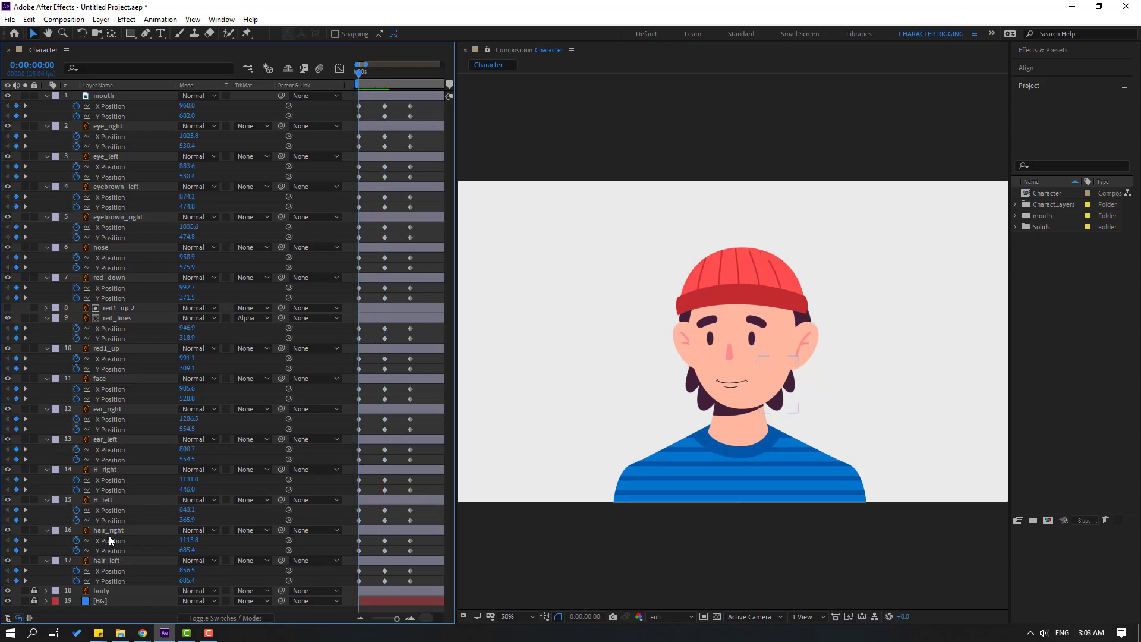
# Step: At 0:00:00:00, set the X Position of hair_right to 1130.8 and of hair_left to 869.5, then deselect the layers
pyautogui.click(112, 533)
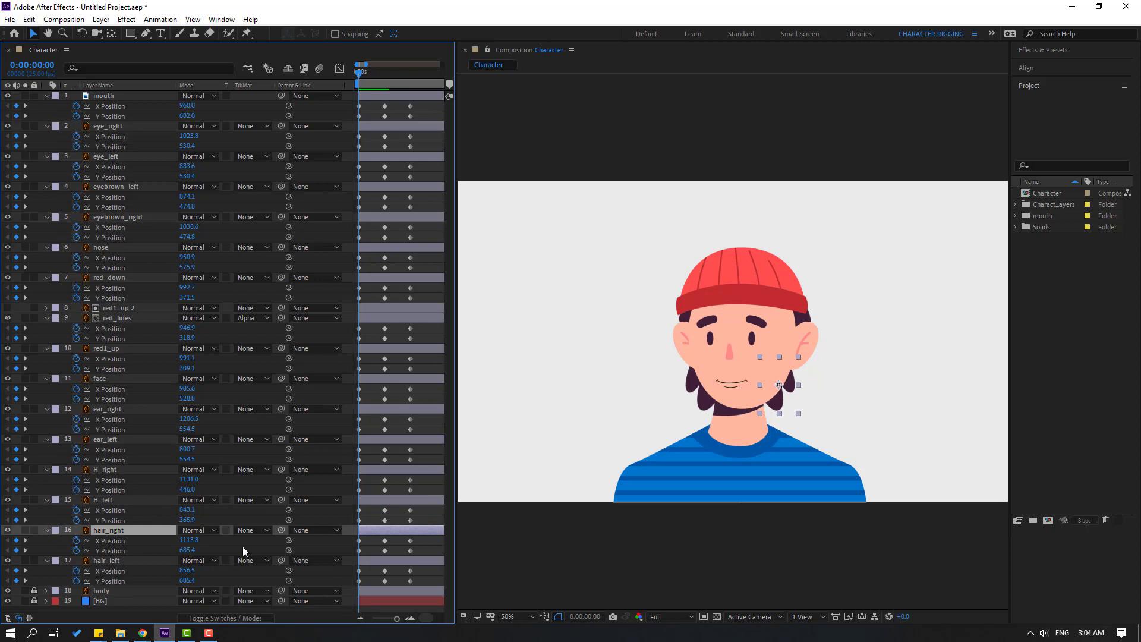
pyautogui.press('F2')
pyautogui.moveTo(188, 540); pyautogui.dragTo(193, 572)
pyautogui.press('F2')
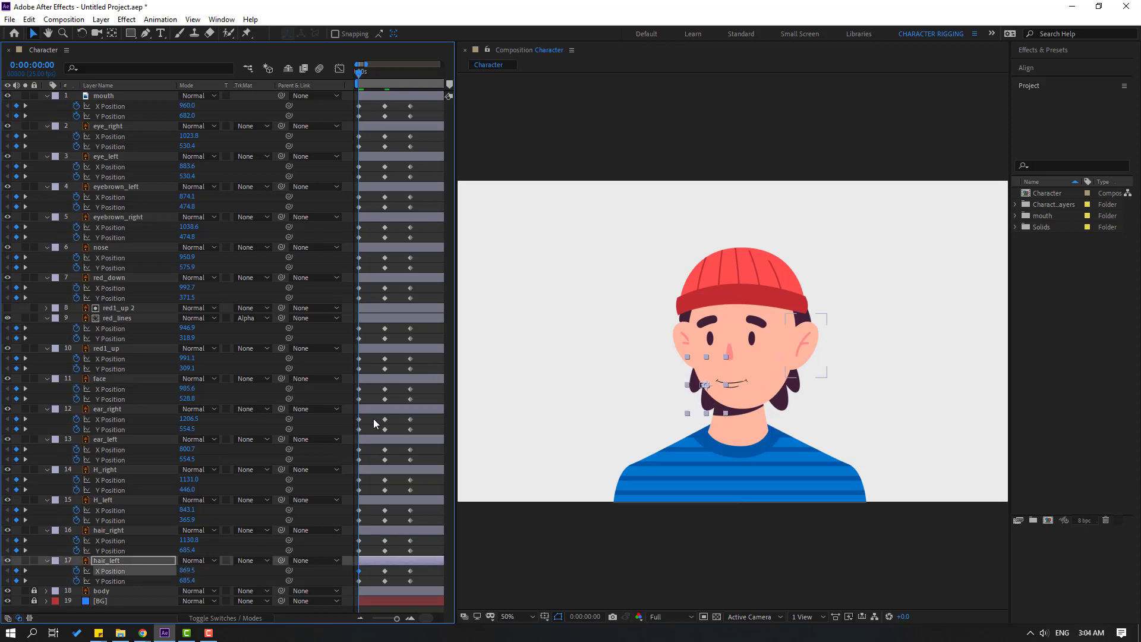
pyautogui.press('F2')
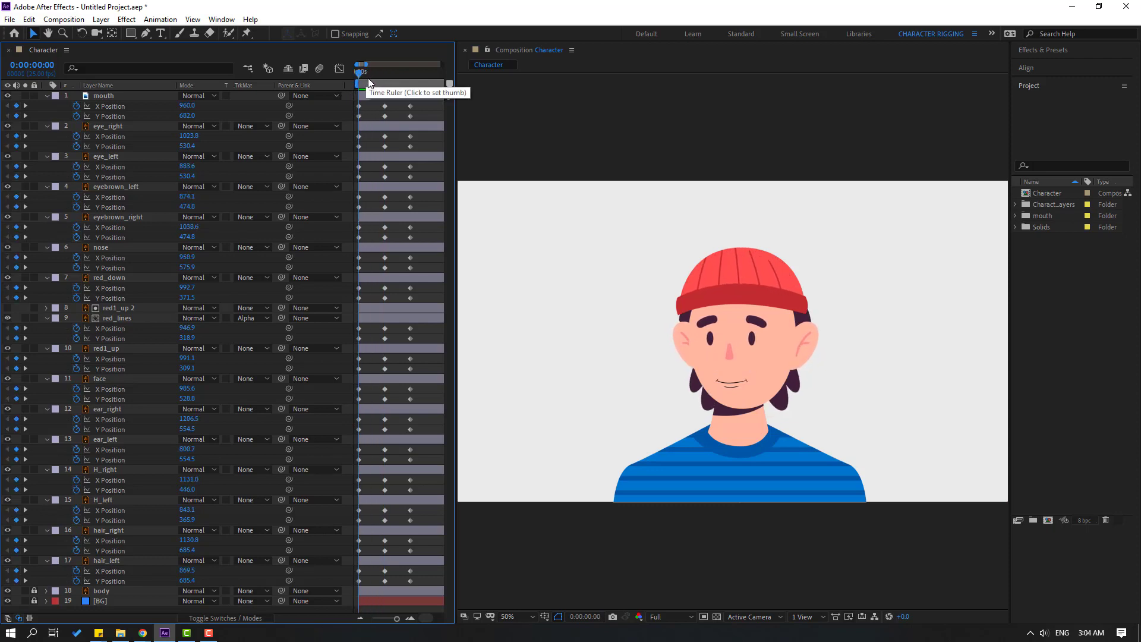
# Step: At 0:00:00:10, set X Position of mouth to 1041.0, eye_right 1097.8, eye_left 958.6, eyebrown_left 957.1, eyebrown_right 1109.6 and nose 1034.9
pyautogui.moveTo(369, 82); pyautogui.dragTo(410, 77)
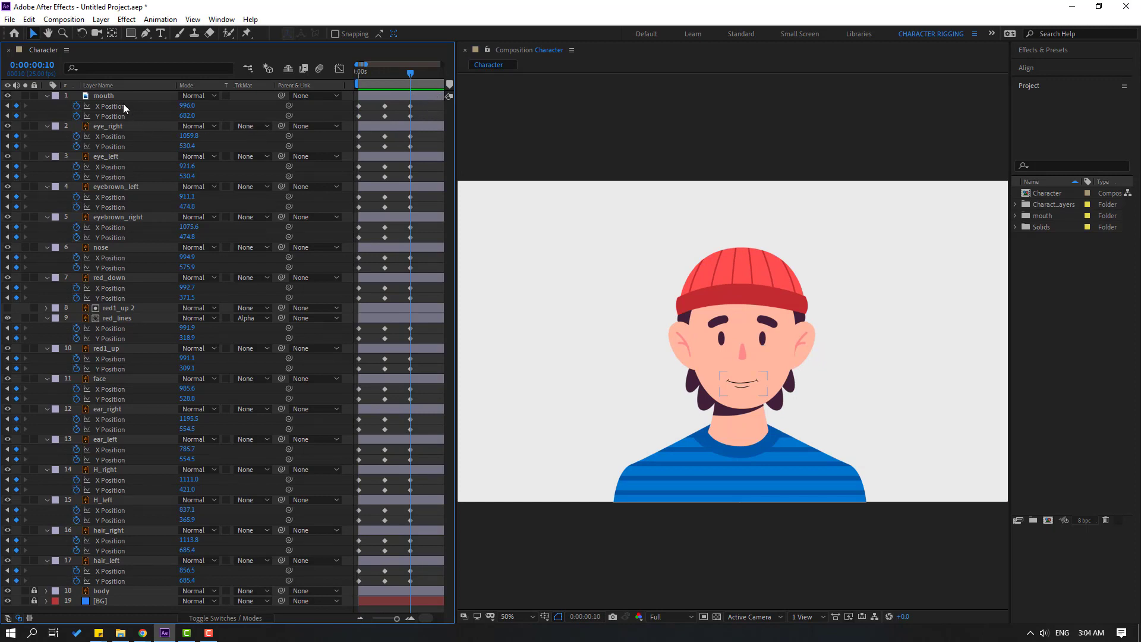
pyautogui.moveTo(187, 106); pyautogui.dragTo(209, 258)
pyautogui.click(219, 168)
pyautogui.click(228, 202)
pyautogui.click(210, 253)
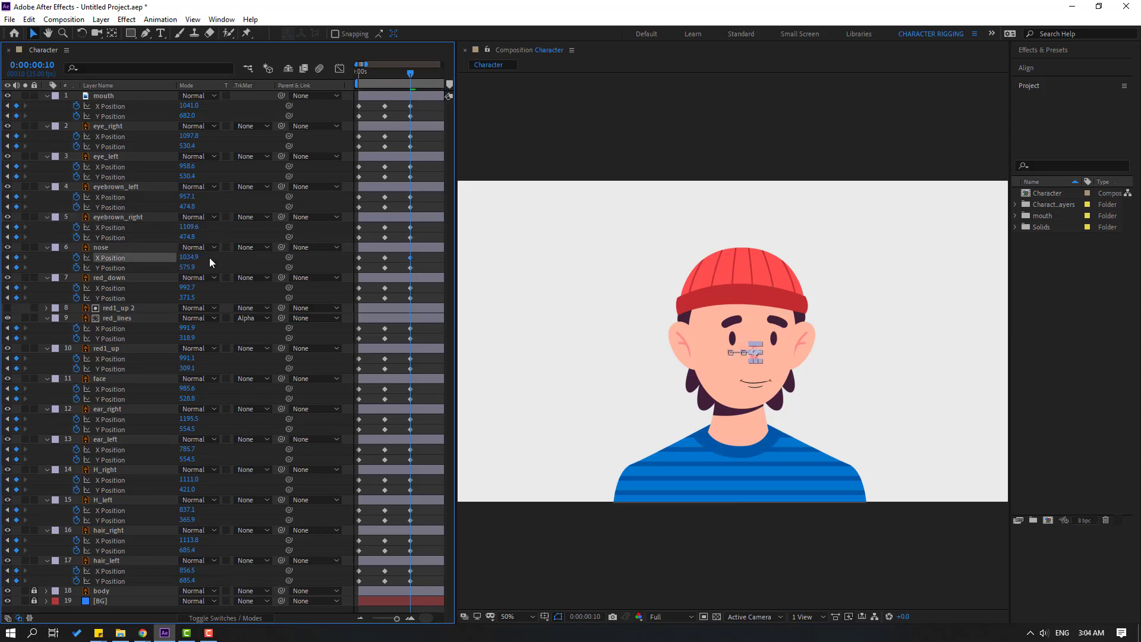
pyautogui.click(398, 290)
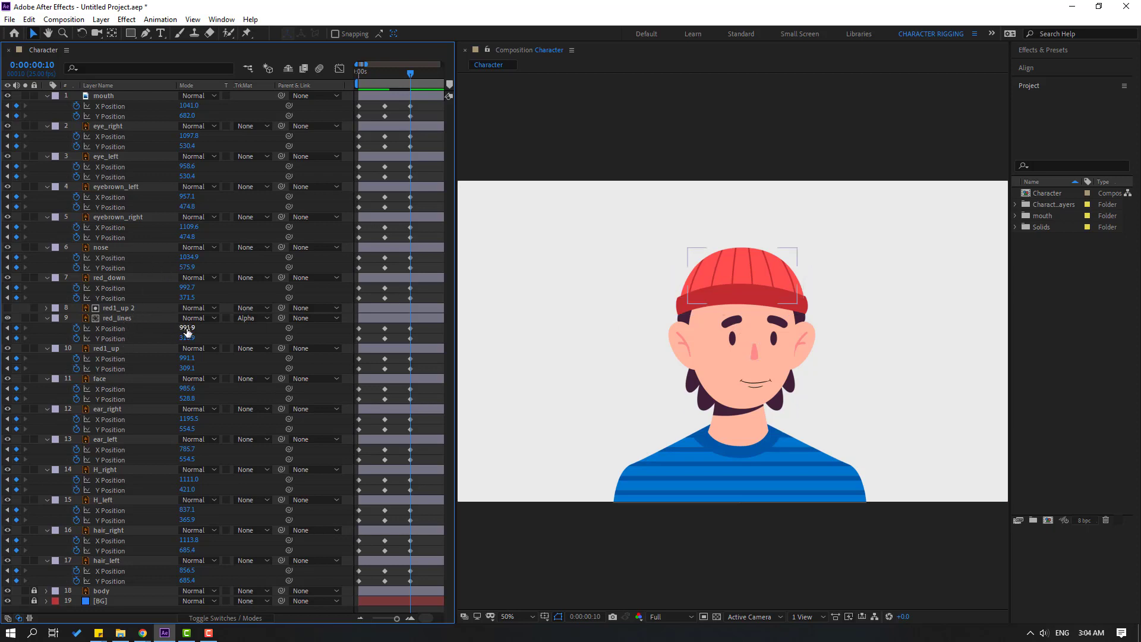
# Step: Set the red_lines layer's X Position to 1038.9 at 0:00:00:10, deselect the layer and preview the head turn
pyautogui.moveTo(187, 332); pyautogui.dragTo(215, 334)
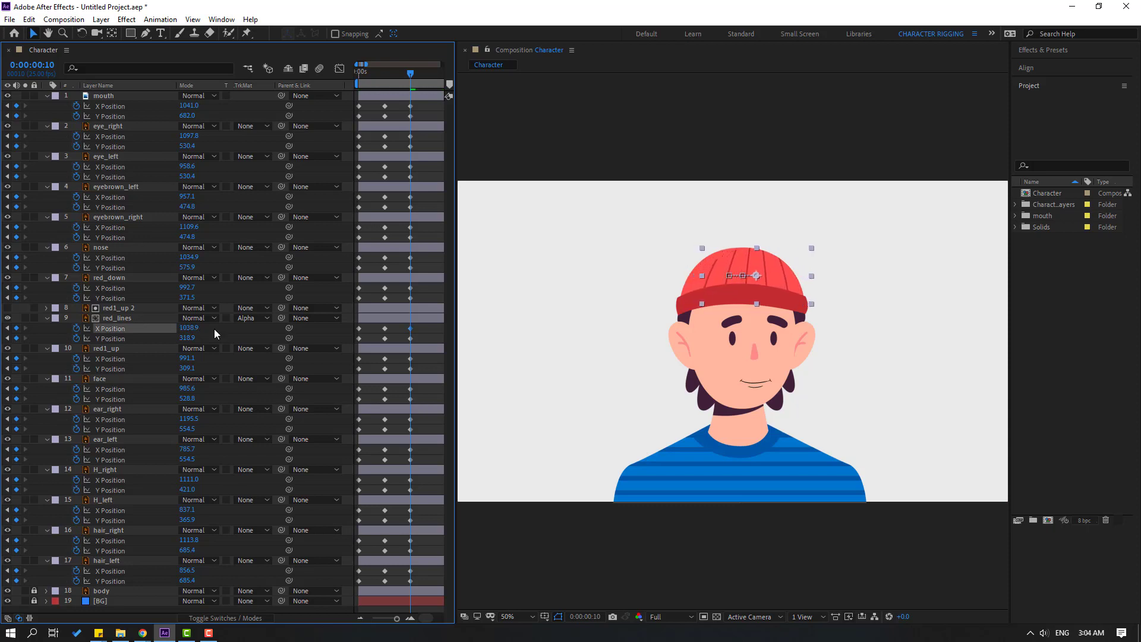
pyautogui.click(426, 254)
pyautogui.moveTo(406, 75)
pyautogui.mouseDown()
pyautogui.moveTo(380, 77)
pyautogui.moveTo(409, 83)
pyautogui.mouseUp()
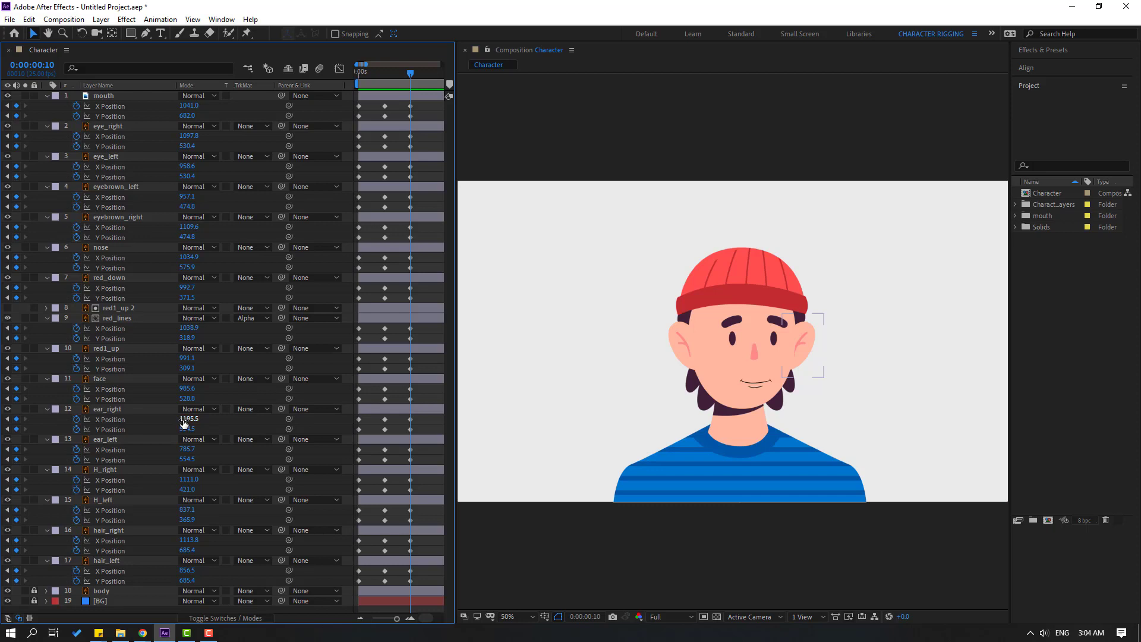
# Step: At 0:00:00:10, set the X Position of ear_right to 1166.5 and of ear_left to 775.7, then preview the turn
pyautogui.moveTo(194, 421); pyautogui.dragTo(178, 419)
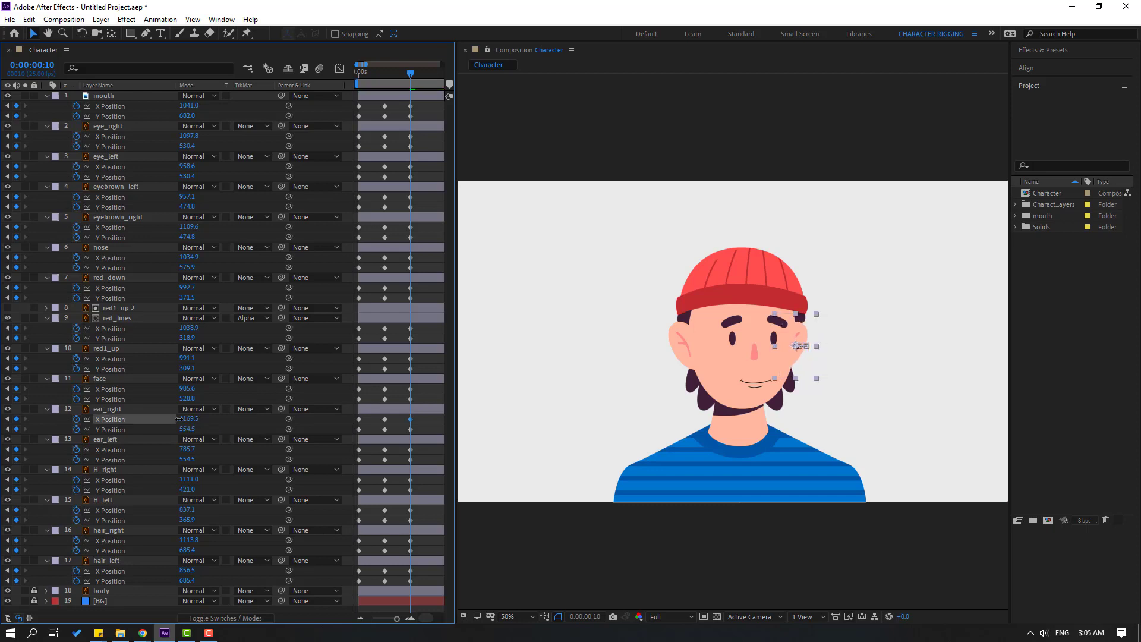
pyautogui.click(219, 431)
pyautogui.moveTo(192, 449); pyautogui.dragTo(186, 449)
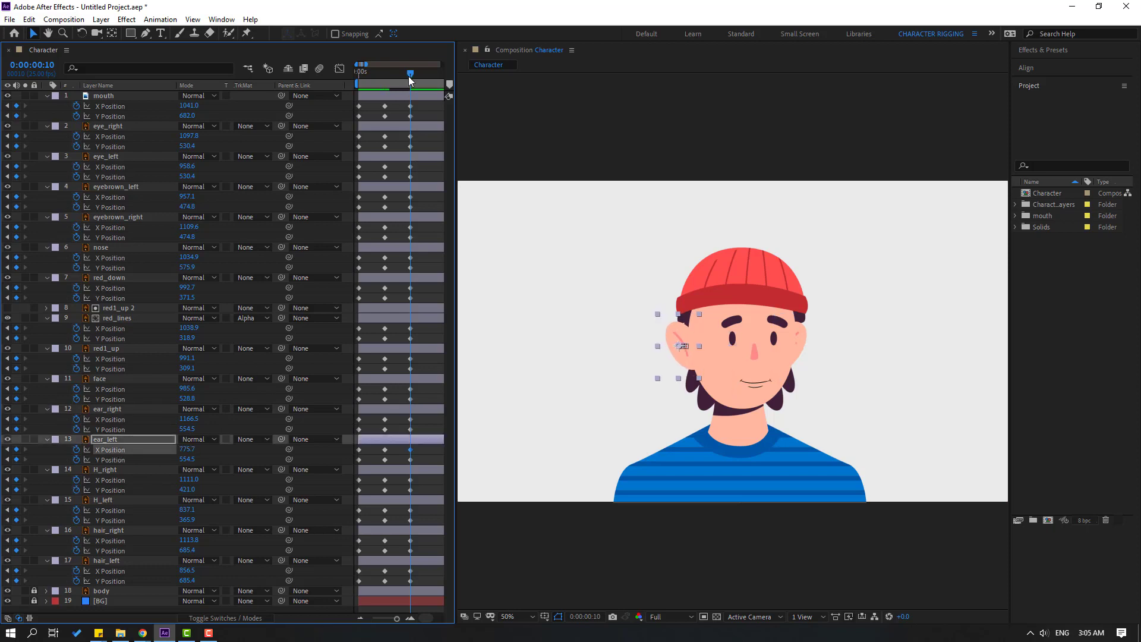
pyautogui.moveTo(408, 76)
pyautogui.mouseDown()
pyautogui.moveTo(358, 78)
pyautogui.moveTo(410, 82)
pyautogui.mouseUp()
# Step: Set the H_right layer's X Position to 1098.0 and Y Position to 437.0 at 0:00:00:10
pyautogui.click(110, 472)
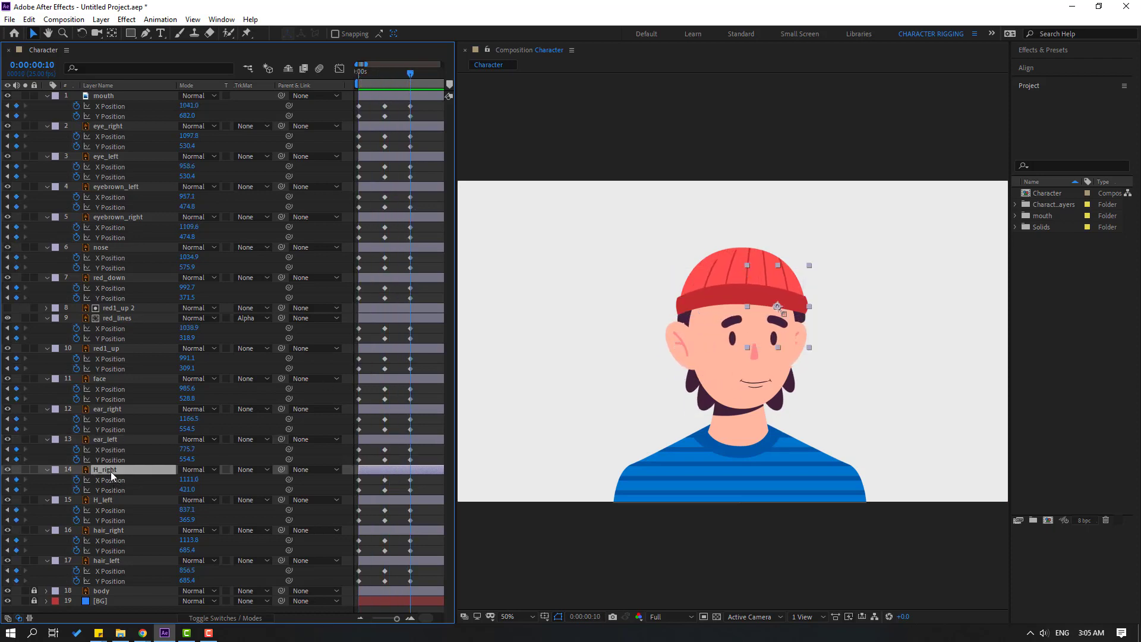
pyautogui.moveTo(189, 479); pyautogui.dragTo(219, 495)
pyautogui.click(219, 491)
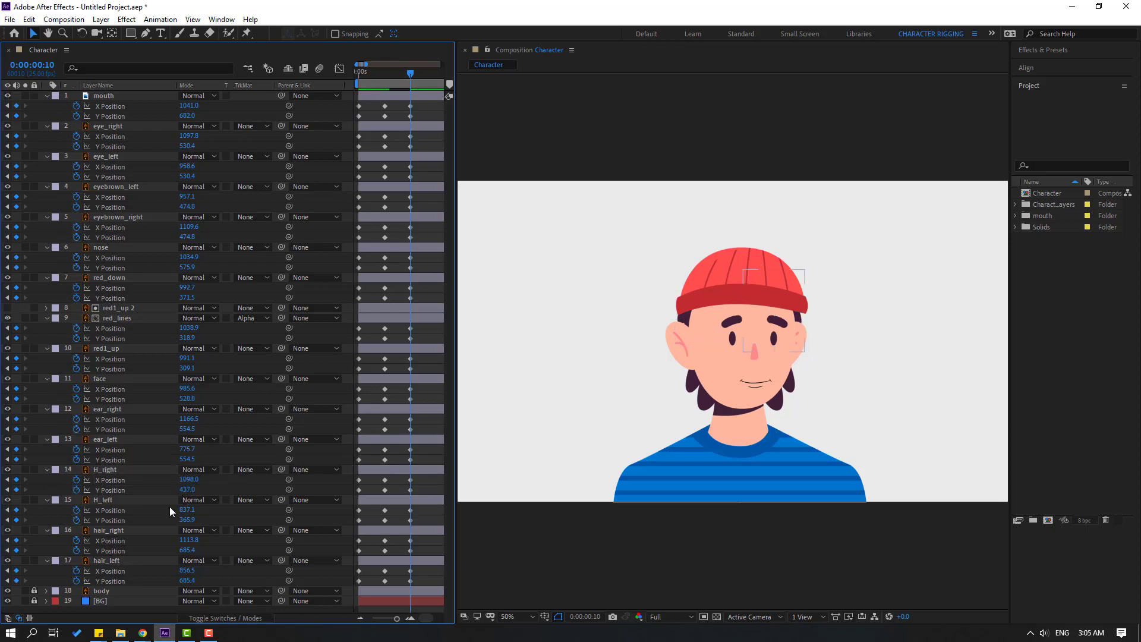
# Step: At 0:00:00:10, set the H_left layer's X Position to 829.1 and Y Position to 381.9, then preview the turn
pyautogui.click(109, 502)
pyautogui.click(218, 515)
pyautogui.moveTo(181, 509); pyautogui.dragTo(198, 520)
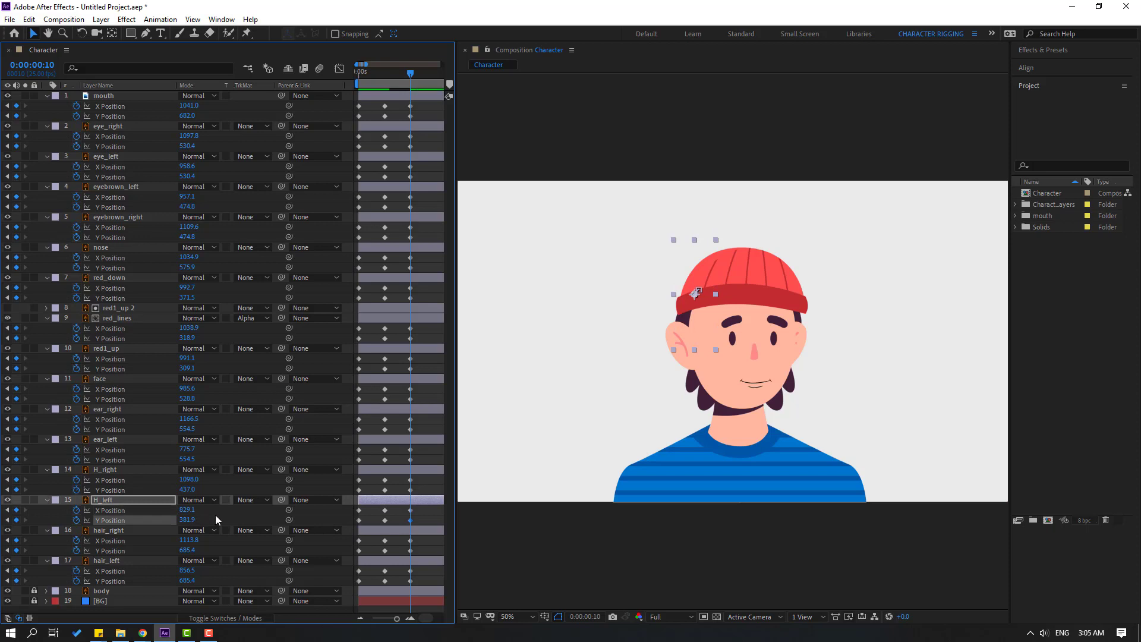
pyautogui.click(251, 491)
pyautogui.moveTo(407, 77)
pyautogui.mouseDown()
pyautogui.moveTo(380, 84)
pyautogui.moveTo(410, 81)
pyautogui.mouseUp()
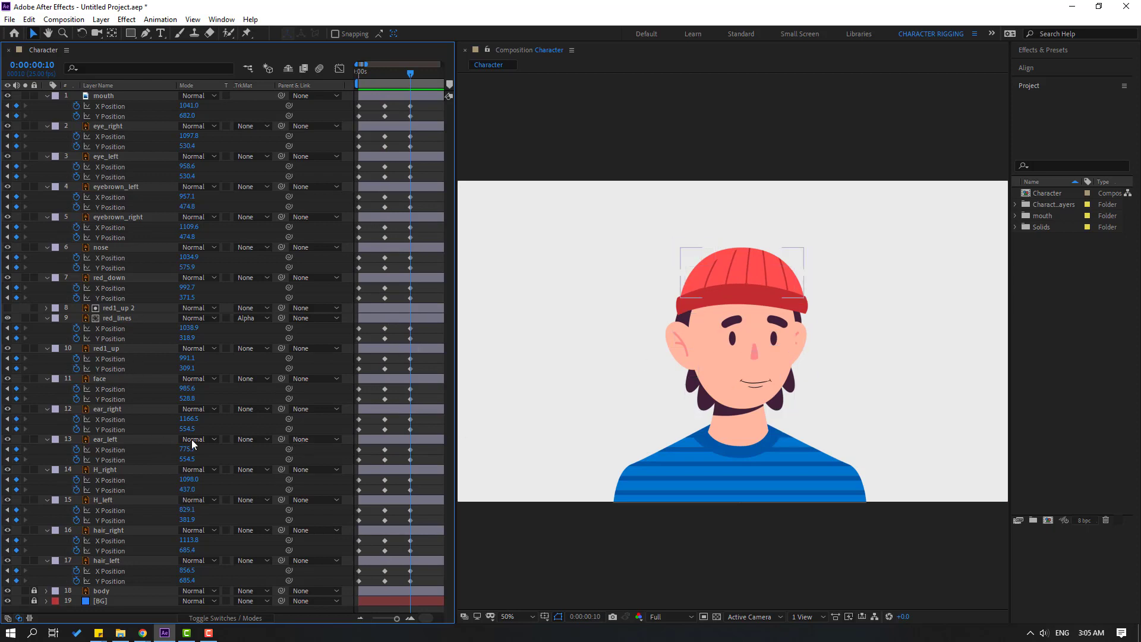
# Step: At 0:00:00:10, set the X Position of hair_right to 1092.8 and of hair_left to 839.5, then preview the turn
pyautogui.click(107, 532)
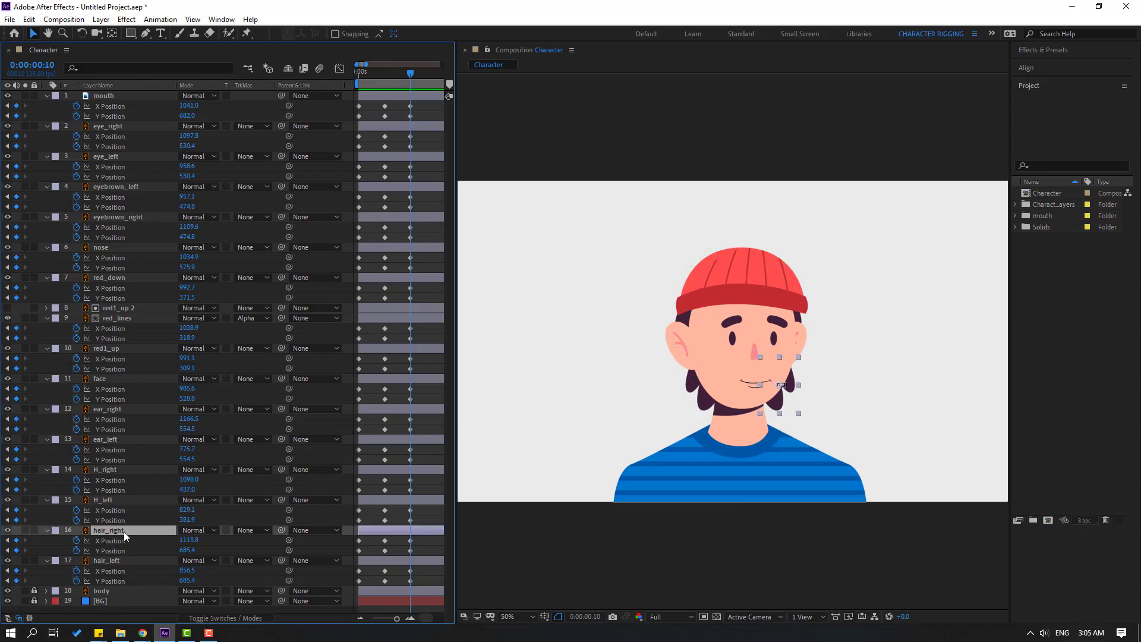
pyautogui.moveTo(189, 540); pyautogui.dragTo(176, 571)
pyautogui.hotkey('ctrl', 'shift', 'a')
pyautogui.moveTo(399, 76)
pyautogui.mouseDown()
pyautogui.moveTo(377, 76)
pyautogui.moveTo(414, 80)
pyautogui.moveTo(334, 80)
pyautogui.moveTo(408, 79)
pyautogui.mouseUp()
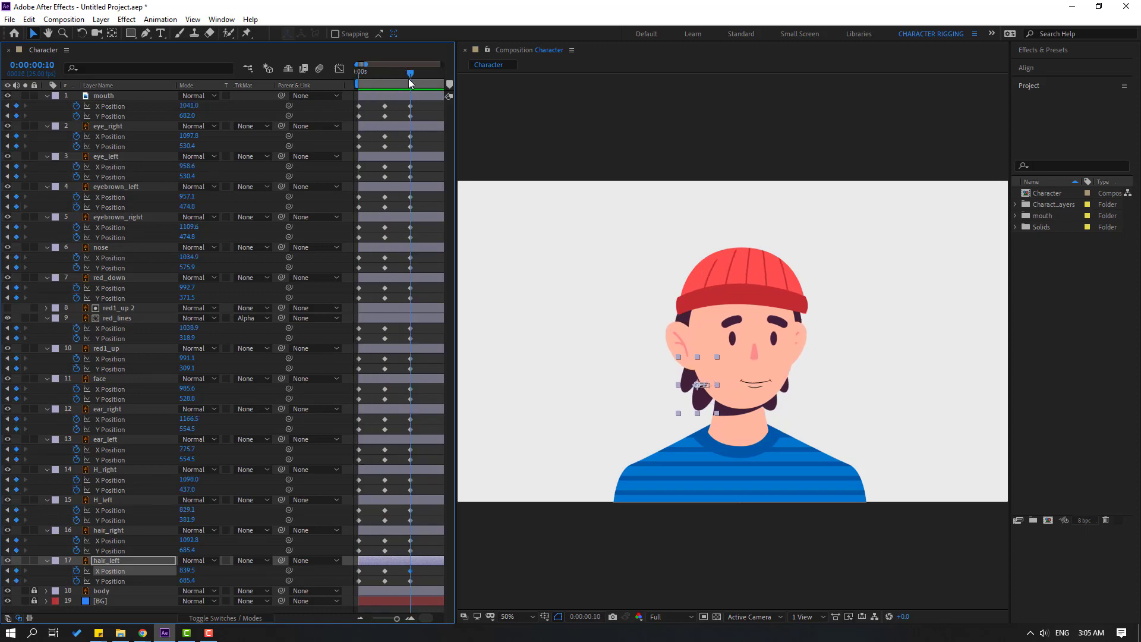
# Step: Open the Duik Bassel.2 script and create a 2D slider controller with the rigging Connector options
pyautogui.click(222, 20)
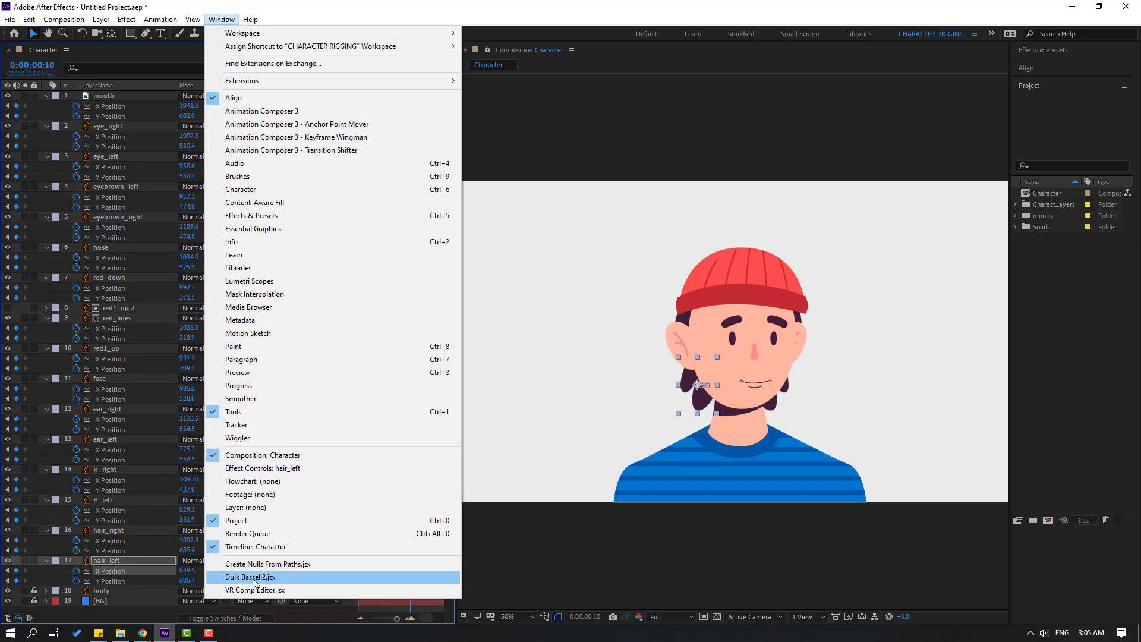
pyautogui.click(253, 579)
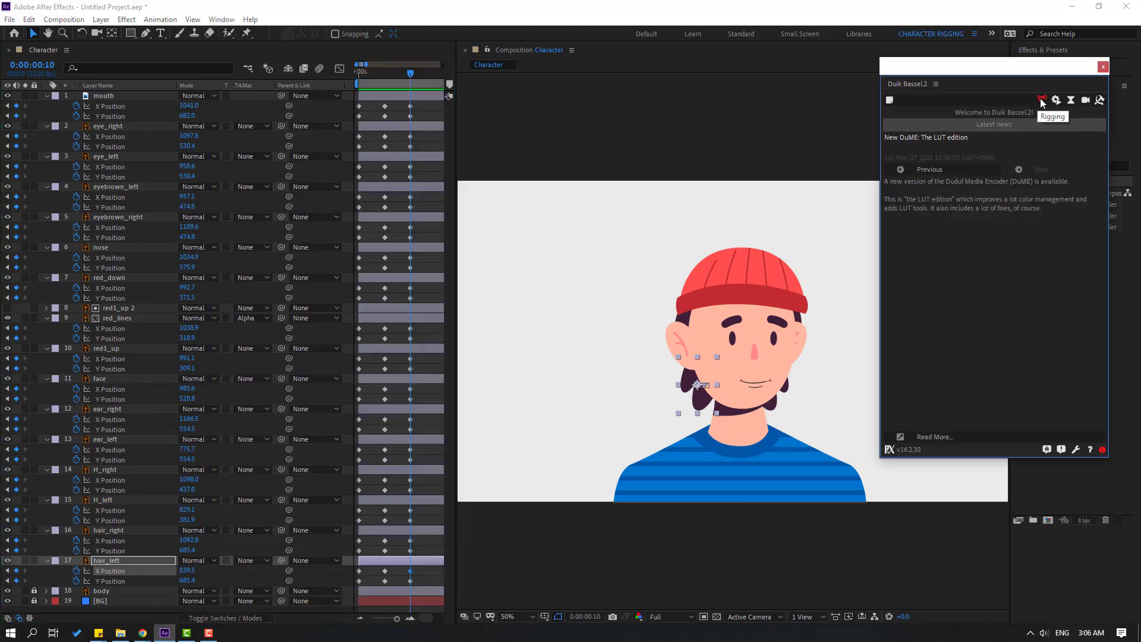
pyautogui.click(1041, 99)
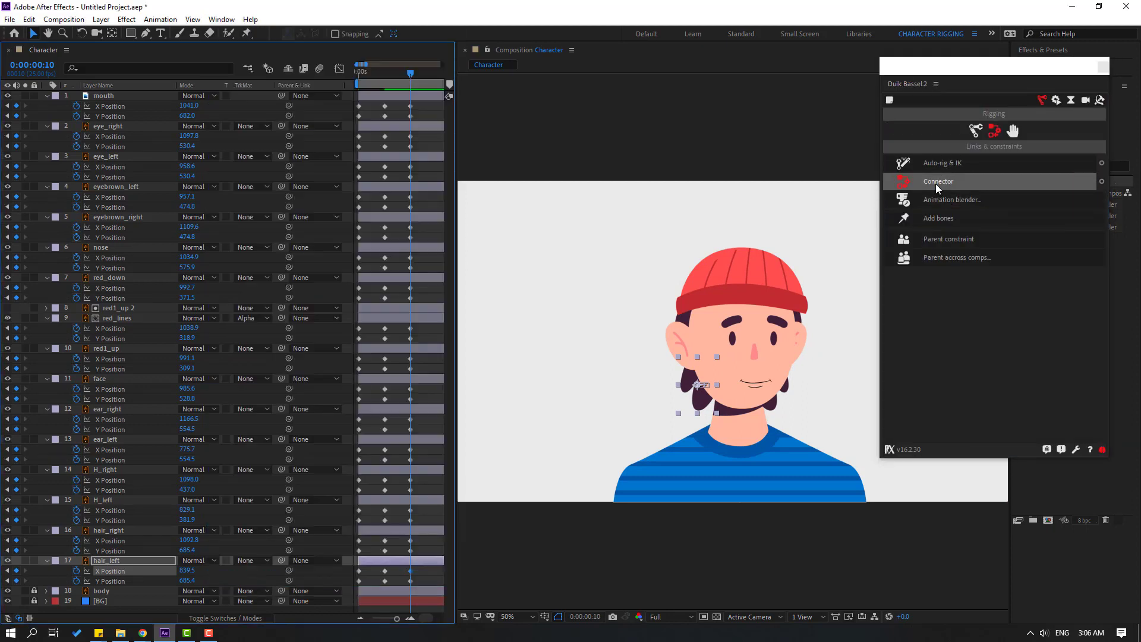
pyautogui.click(1103, 181)
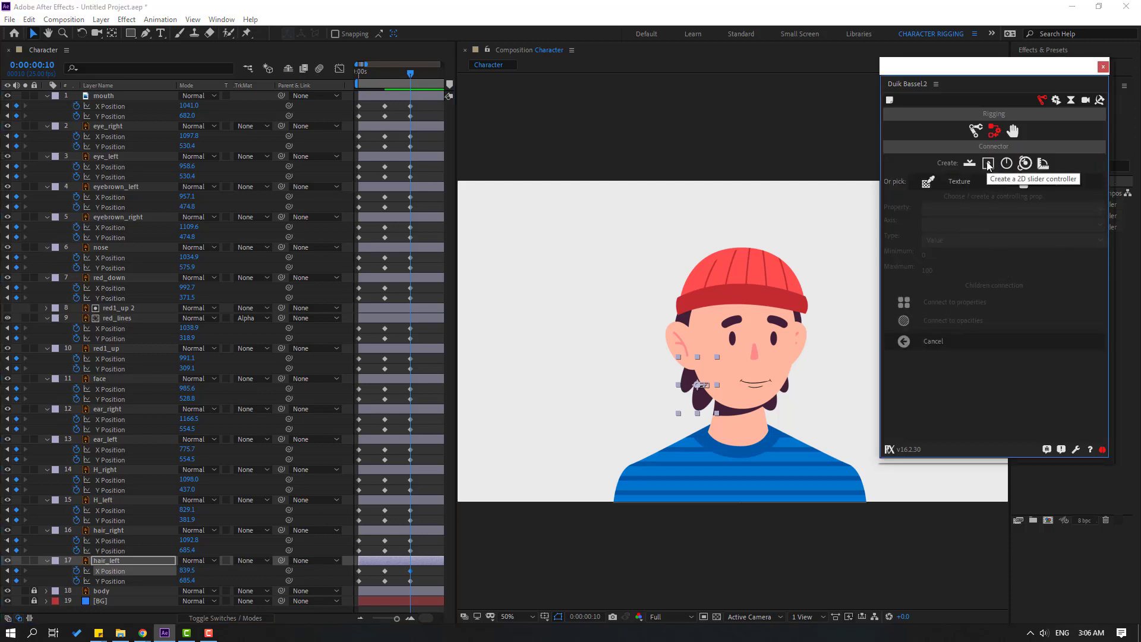
pyautogui.click(989, 165)
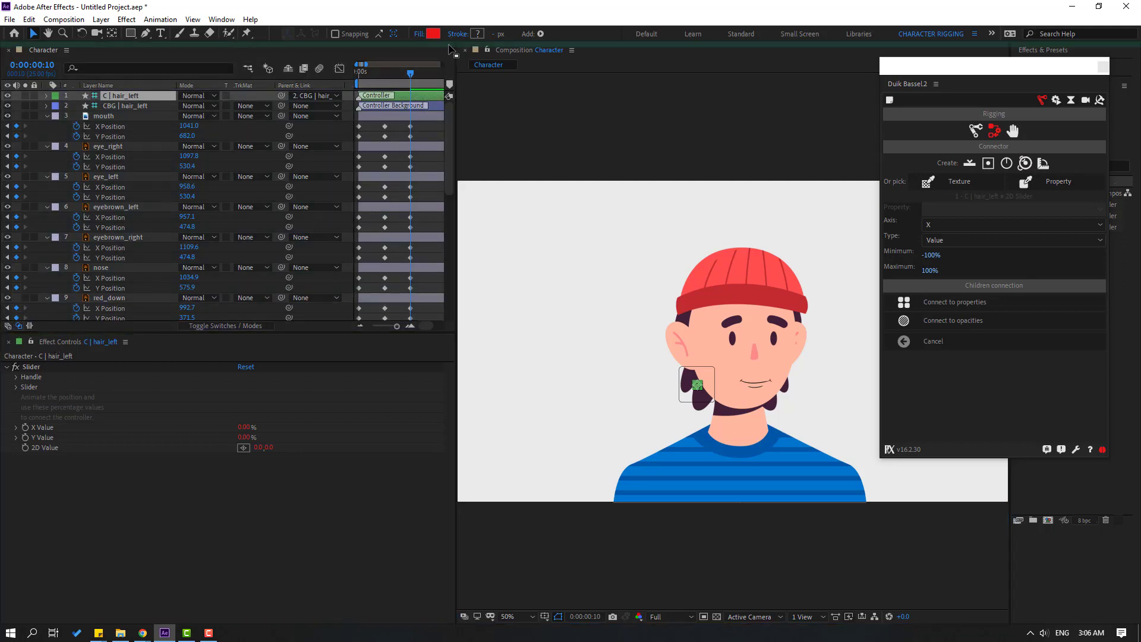
# Step: Dock the Effect Controls above the timeline and composition, reduce its height, and shift the Duik window slightly
pyautogui.moveTo(454, 46); pyautogui.dragTo(456, 48)
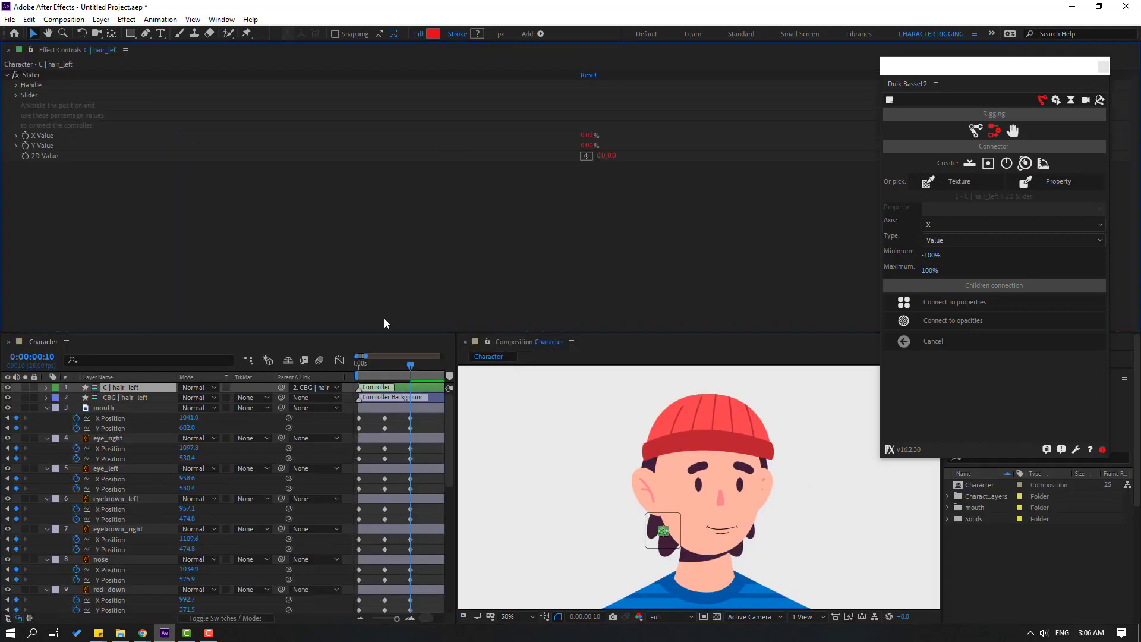
pyautogui.moveTo(446, 333); pyautogui.dragTo(464, 172)
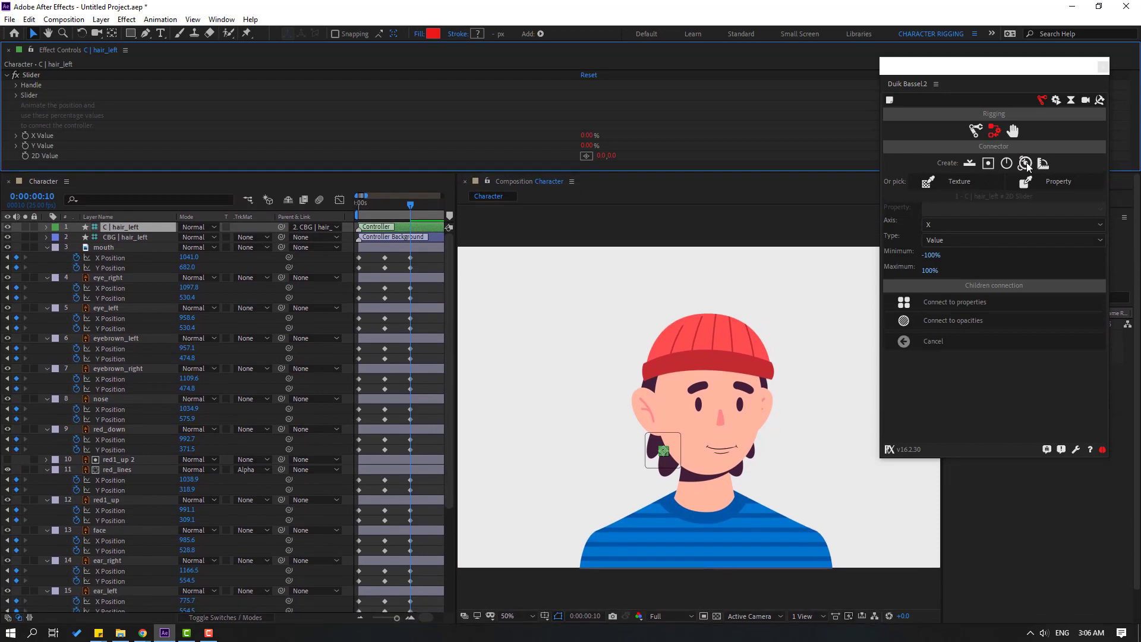
pyautogui.moveTo(988, 73)
pyautogui.mouseDown()
pyautogui.moveTo(967, 278)
pyautogui.moveTo(822, 87)
pyautogui.moveTo(973, 75)
pyautogui.mouseUp()
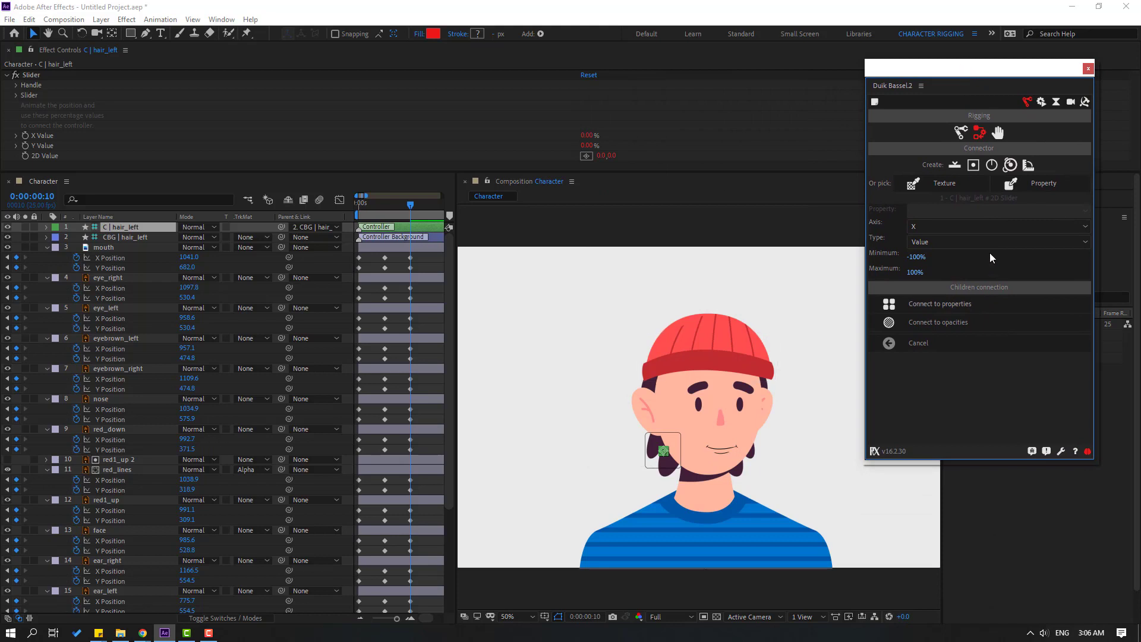
# Step: Select the X Position keyframes of every layer from mouth to hair_left except red1_up 2, connect them to the 2D slider's X axis, and deselect
pyautogui.click(376, 256)
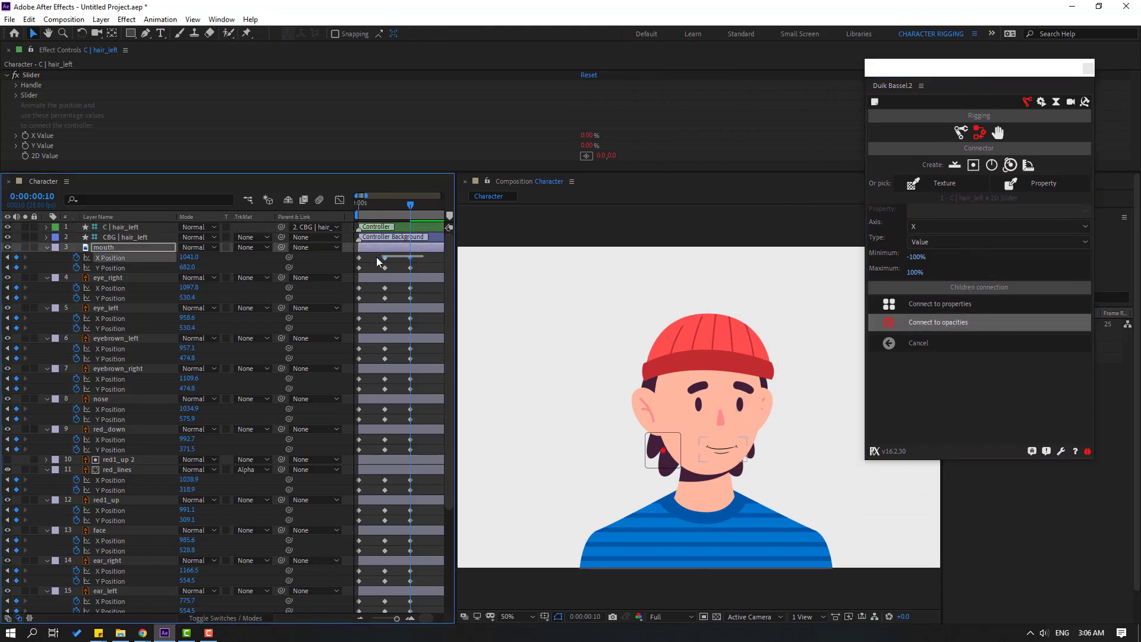
pyautogui.keyDown('shift'); pyautogui.click(350, 288); pyautogui.keyUp('shift')
pyautogui.keyDown('shift'); pyautogui.click(417, 320); pyautogui.keyUp('shift')
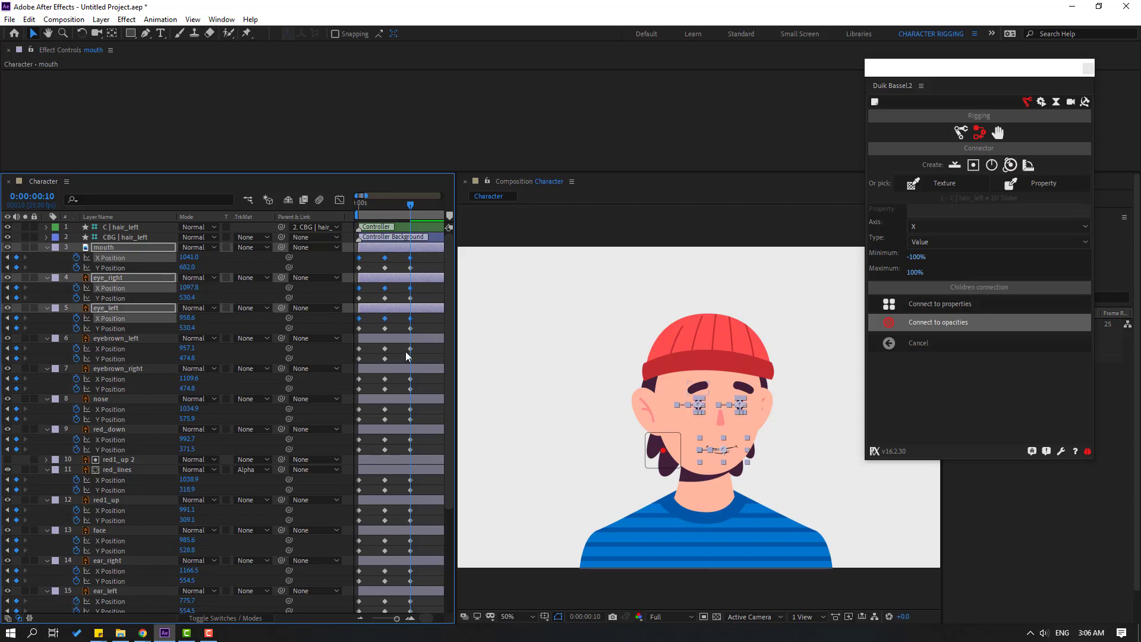
pyautogui.keyDown('shift'); pyautogui.click(383, 351); pyautogui.keyUp('shift')
pyautogui.keyDown('shift'); pyautogui.click(417, 379); pyautogui.keyUp('shift')
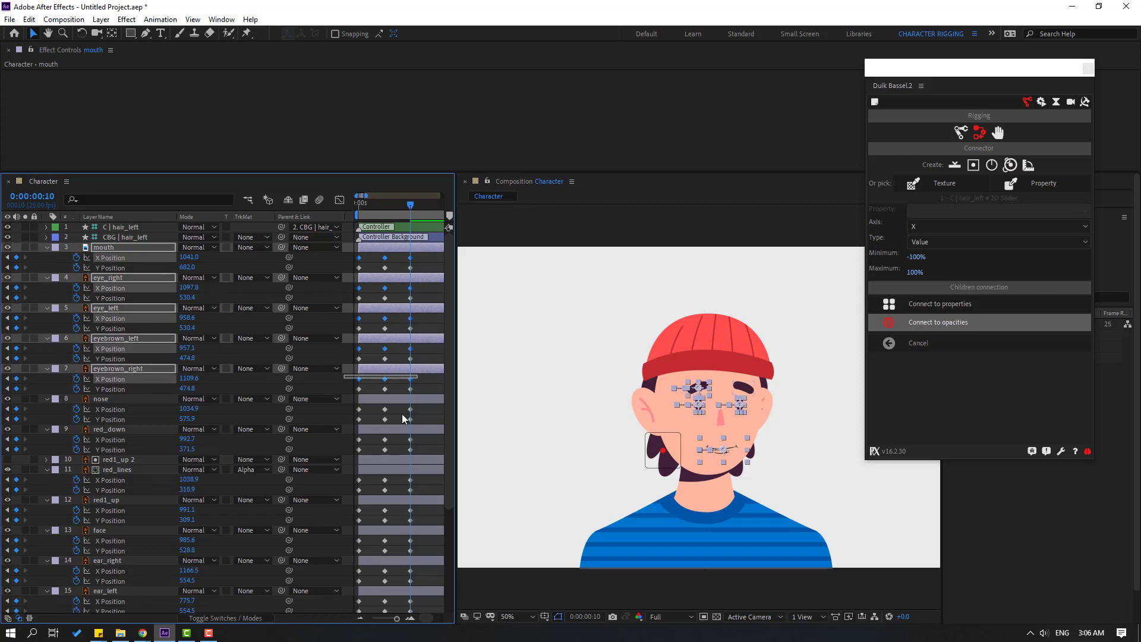
pyautogui.keyDown('shift'); pyautogui.click(390, 409); pyautogui.keyUp('shift')
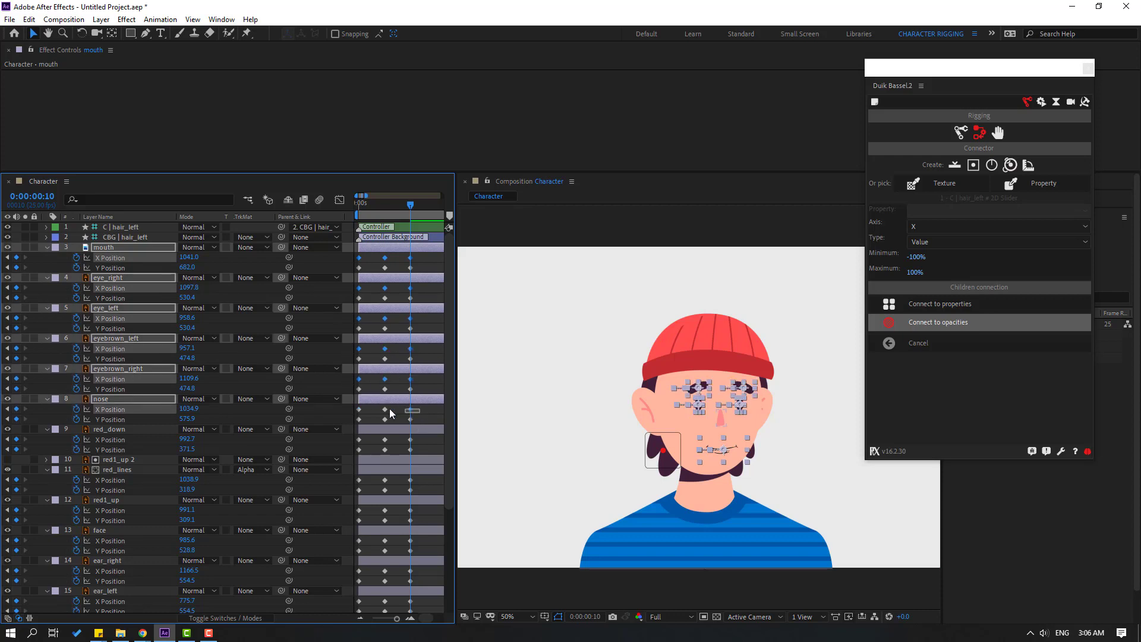
pyautogui.keyDown('shift'); pyautogui.click(374, 440); pyautogui.keyUp('shift')
pyautogui.keyDown('shift'); pyautogui.click(417, 481); pyautogui.keyUp('shift')
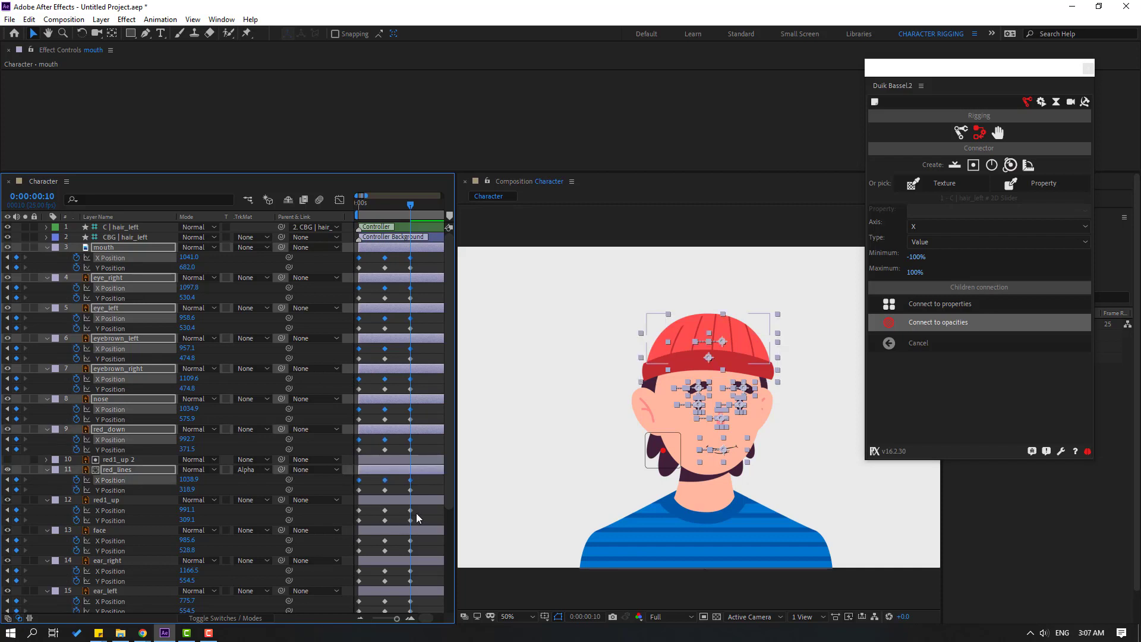
pyautogui.keyDown('shift'); pyautogui.click(418, 510); pyautogui.keyUp('shift')
pyautogui.keyDown('shift'); pyautogui.click(415, 540); pyautogui.keyUp('shift')
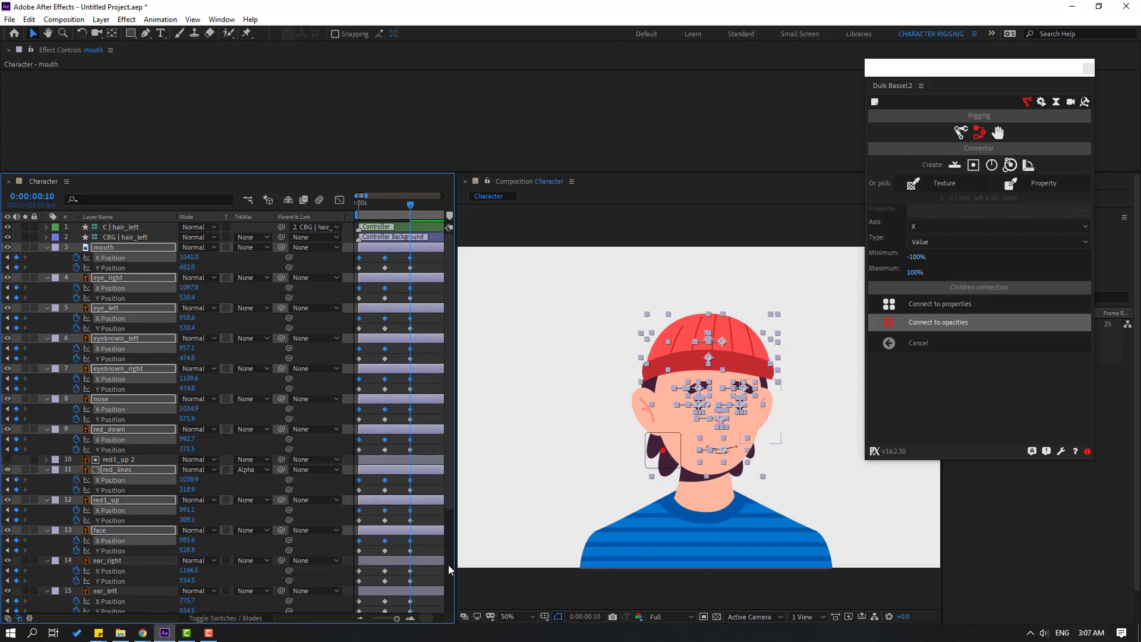
pyautogui.scroll(-2, 432, 560)
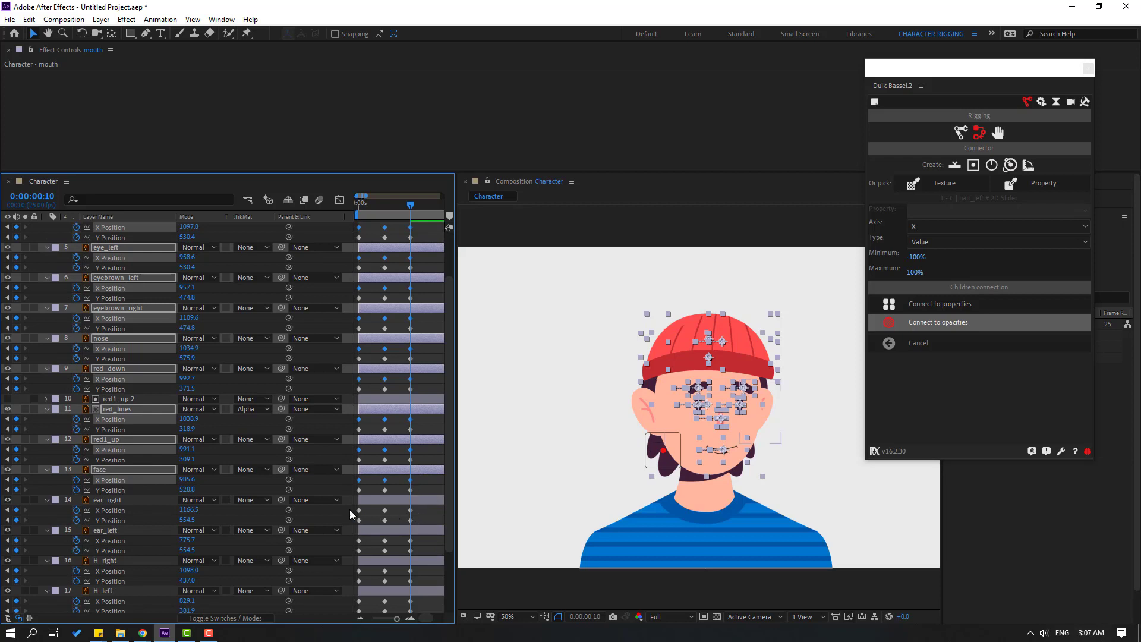
pyautogui.keyDown('shift'); pyautogui.click(367, 511); pyautogui.keyUp('shift')
pyautogui.keyDown('shift'); pyautogui.click(416, 541); pyautogui.keyUp('shift')
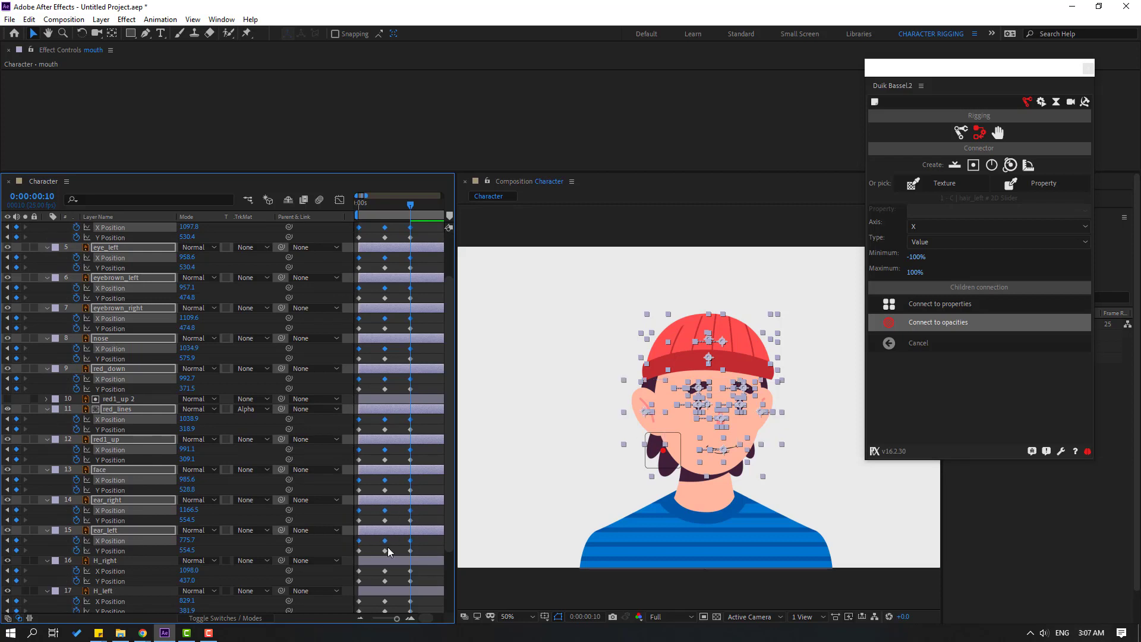
pyautogui.keyDown('shift'); pyautogui.click(410, 570); pyautogui.keyUp('shift')
pyautogui.scroll(-3, 410, 570)
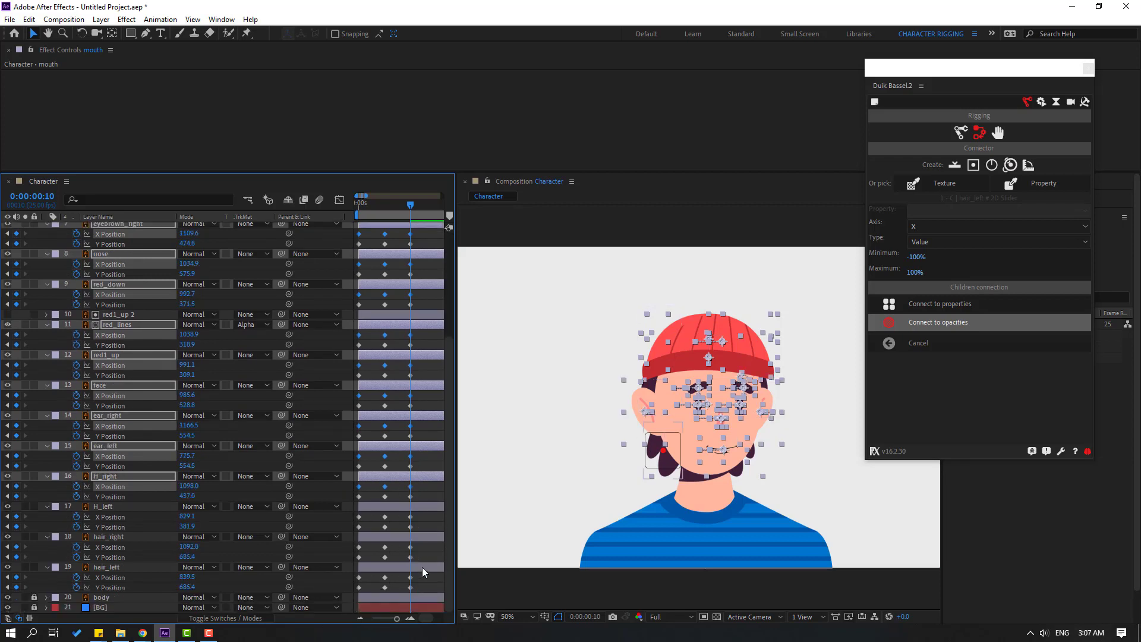
pyautogui.moveTo(420, 521); pyautogui.dragTo(349, 513)
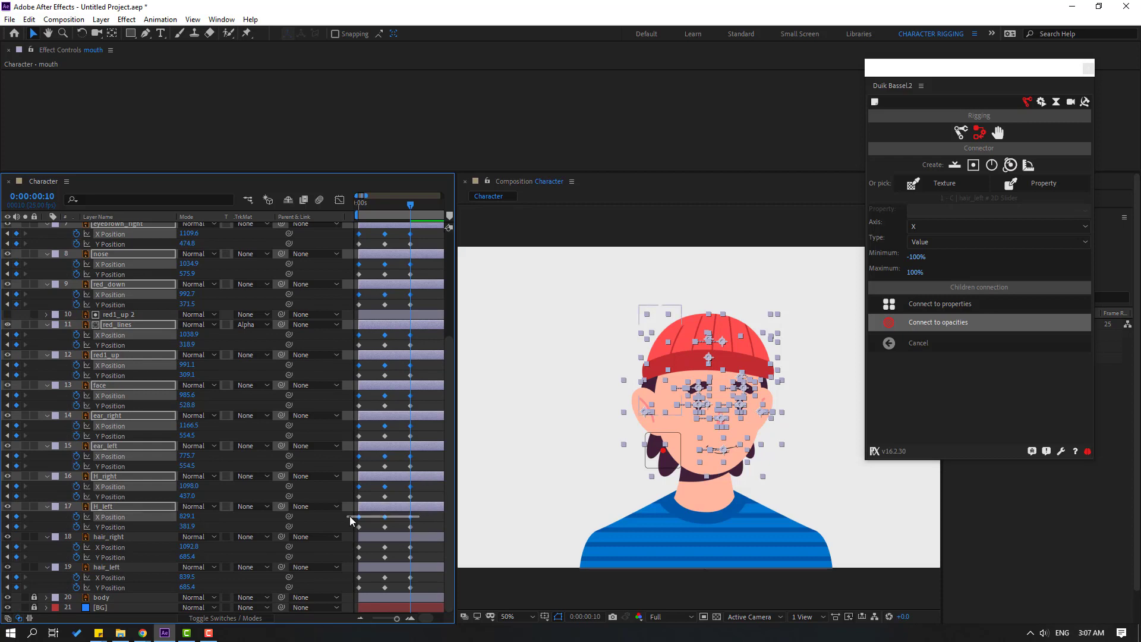
pyautogui.moveTo(424, 553); pyautogui.dragTo(342, 543)
pyautogui.moveTo(426, 583); pyautogui.dragTo(351, 572)
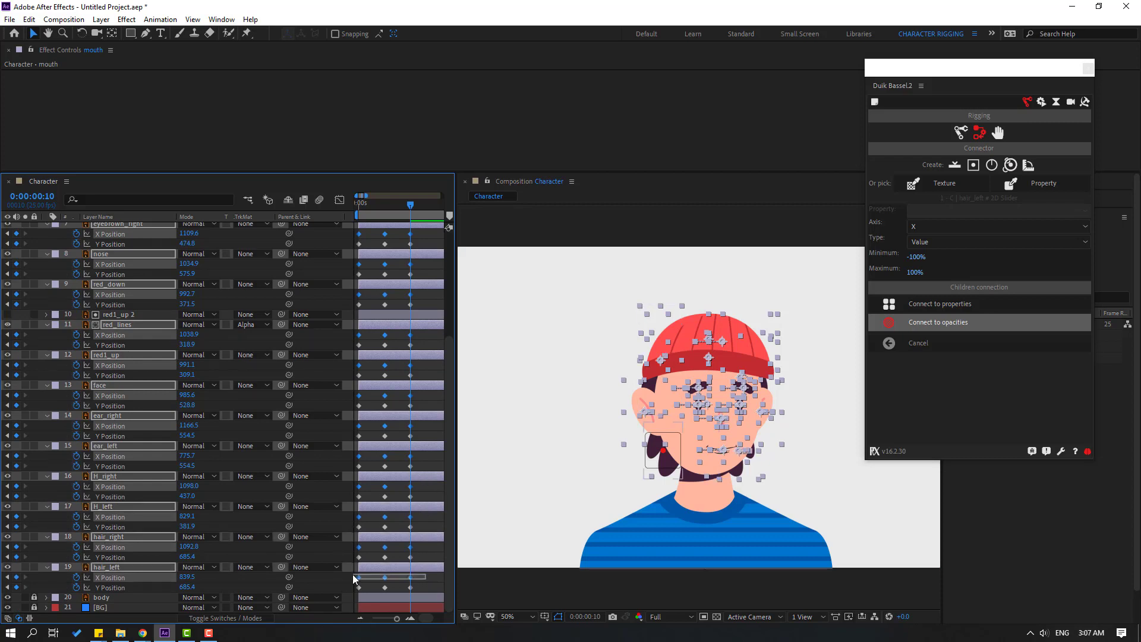
pyautogui.scroll(5, 401, 527)
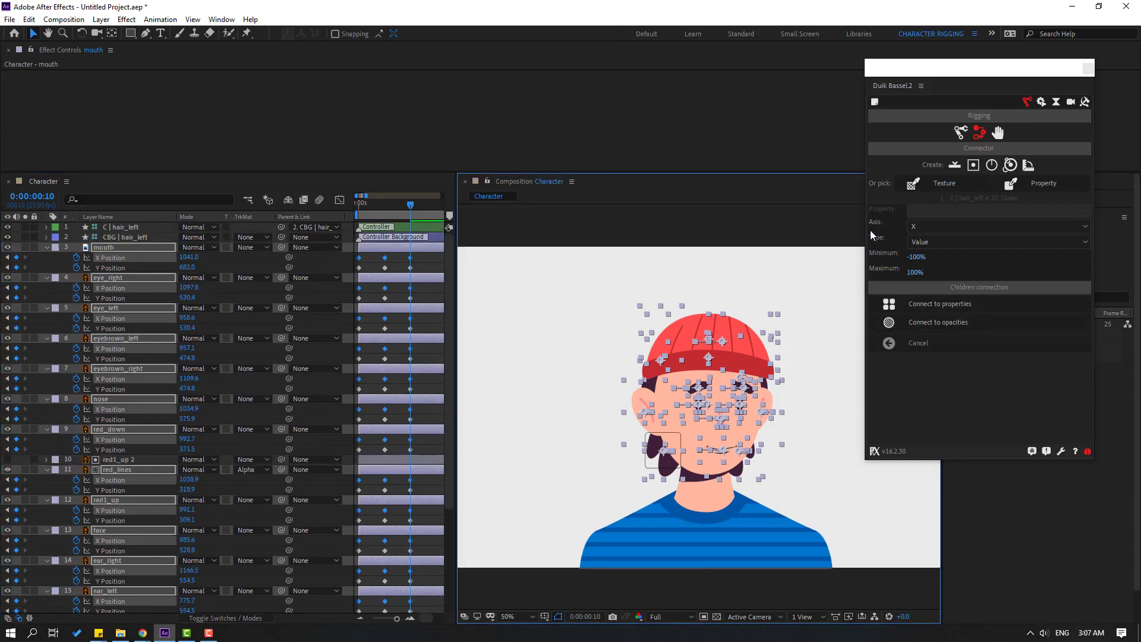
pyautogui.click(935, 308)
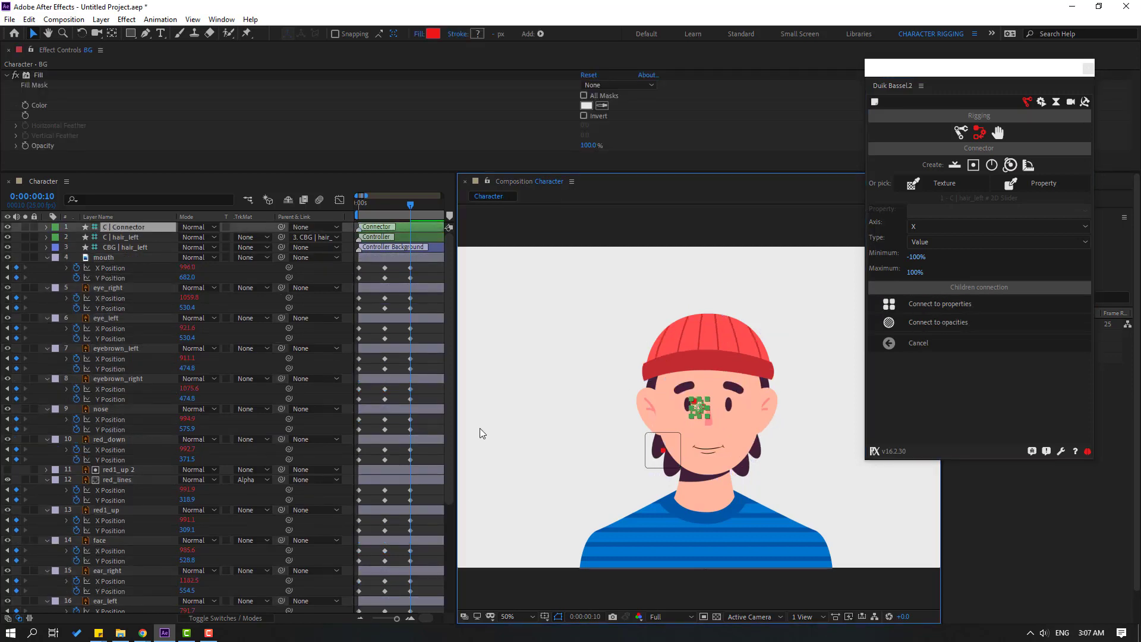
pyautogui.click(421, 271)
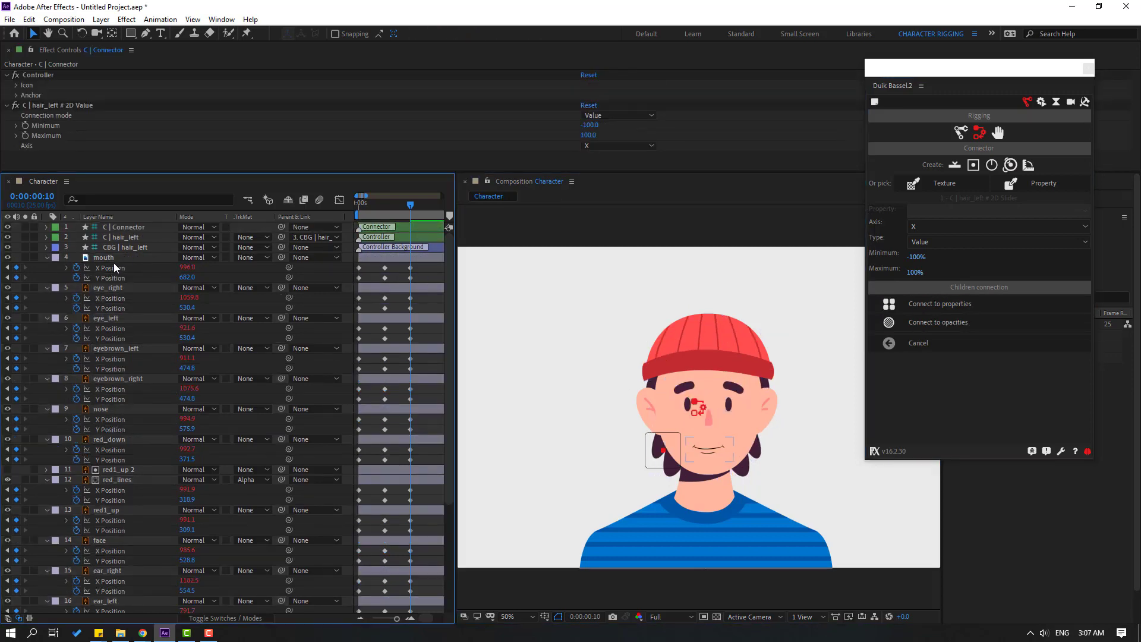
# Step: On the C | hair_left controller, set the Slider size to 215% and the Handle size to 540%
pyautogui.click(125, 238)
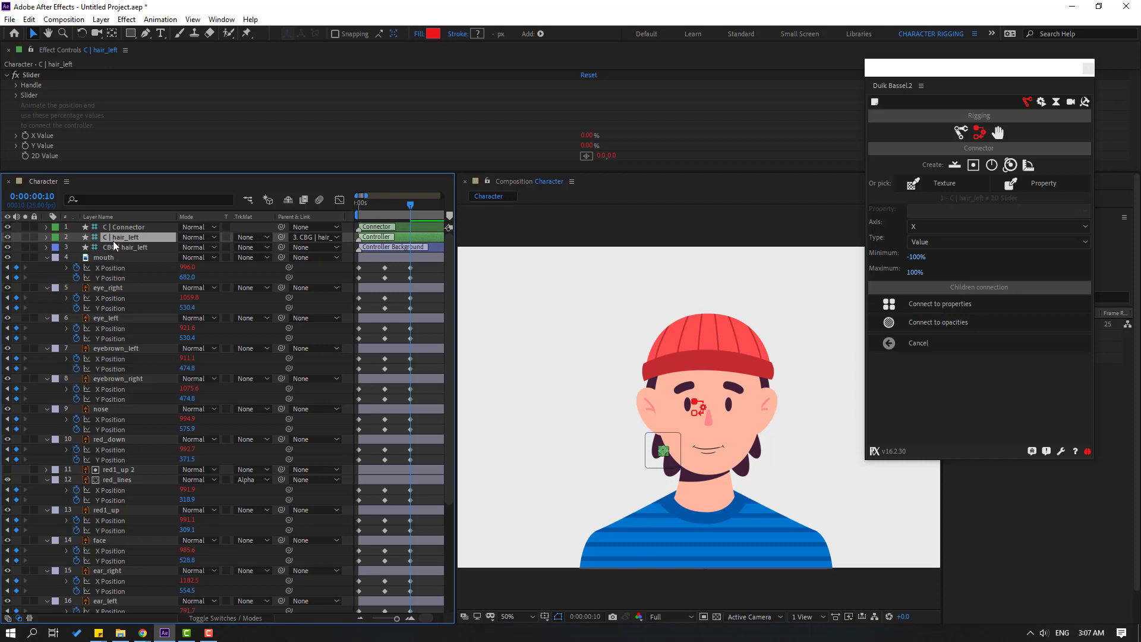
pyautogui.moveTo(153, 173); pyautogui.dragTo(153, 223)
pyautogui.click(16, 96)
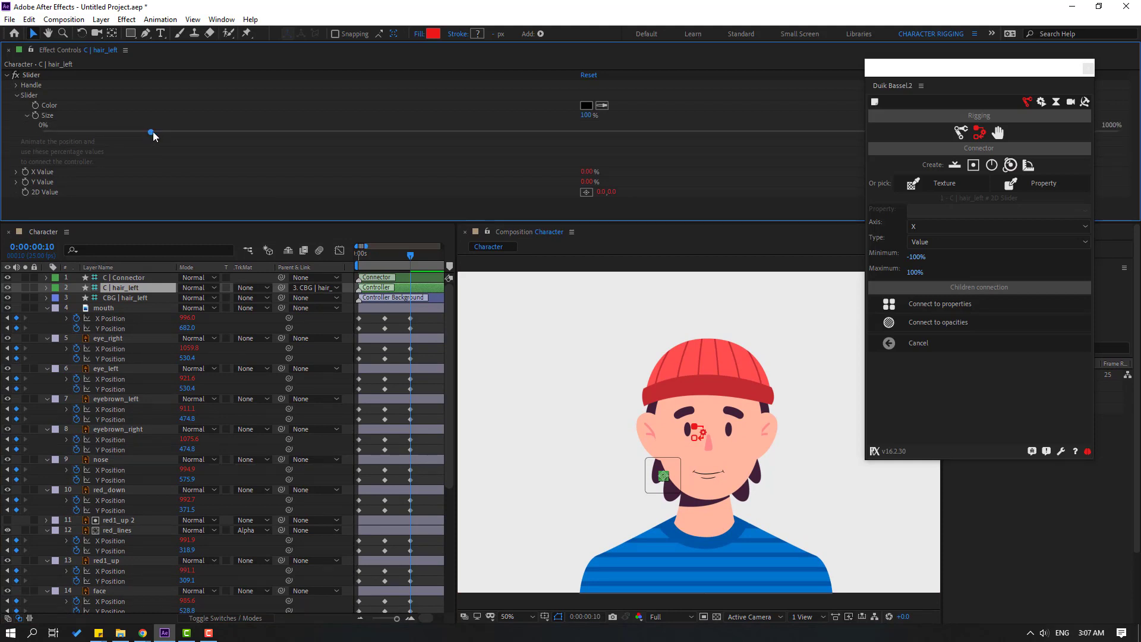
pyautogui.moveTo(153, 136); pyautogui.dragTo(275, 140)
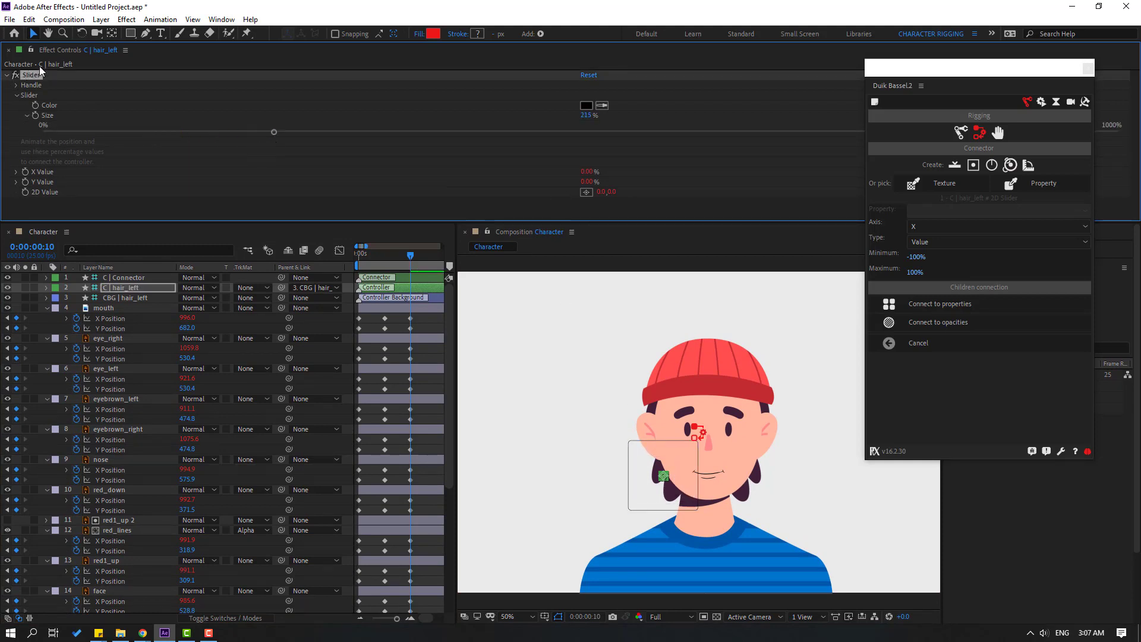
pyautogui.click(16, 85)
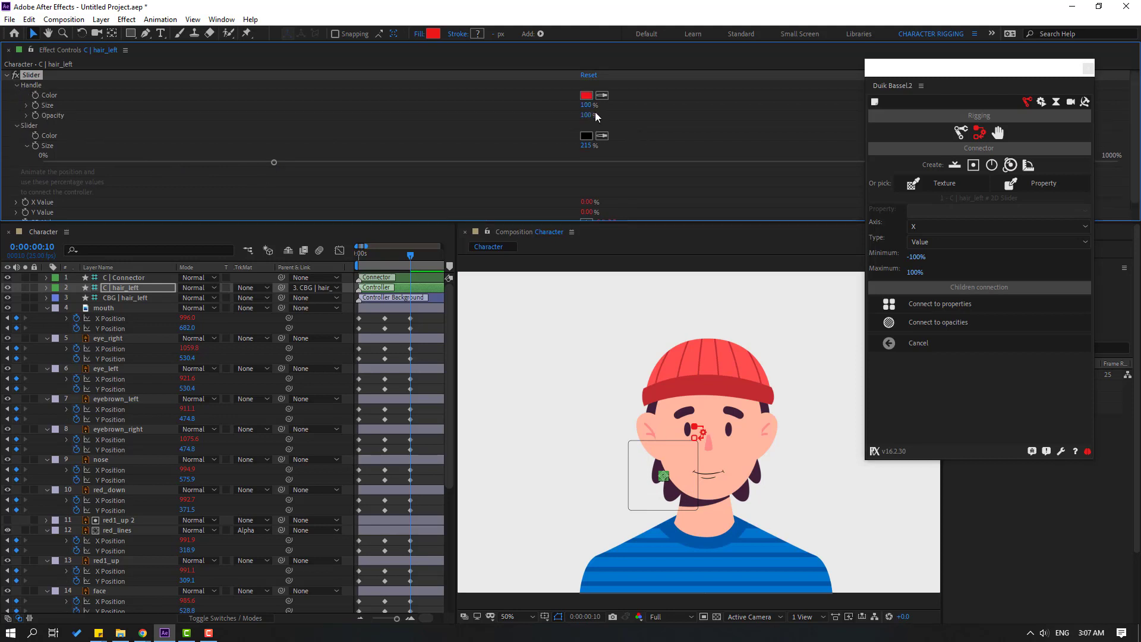
pyautogui.moveTo(594, 106); pyautogui.dragTo(725, 105)
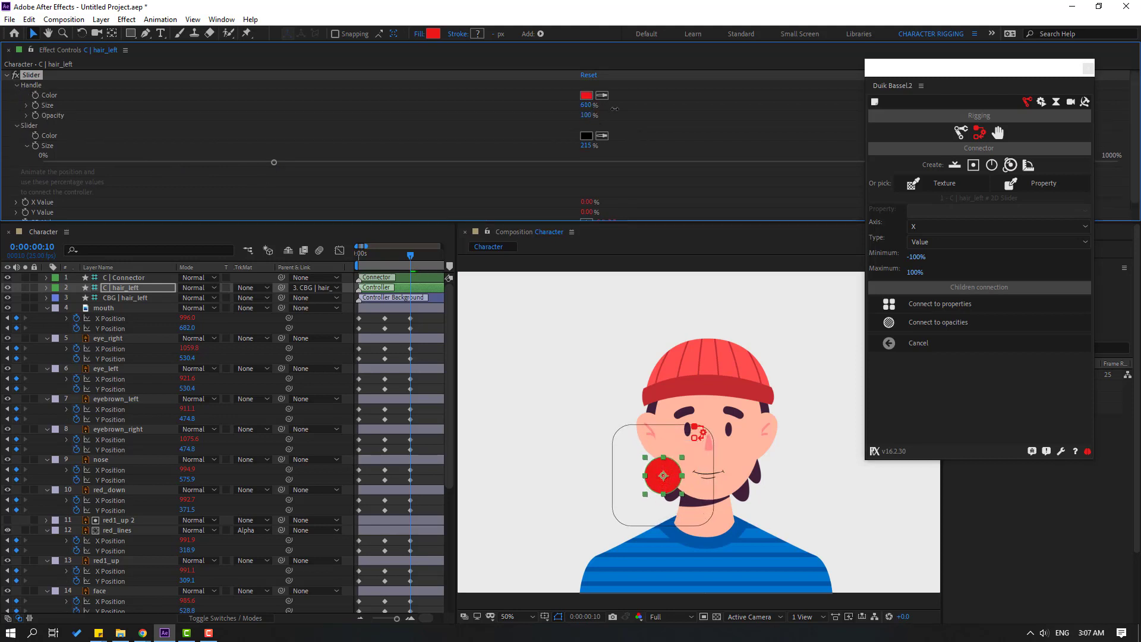
pyautogui.click(667, 482)
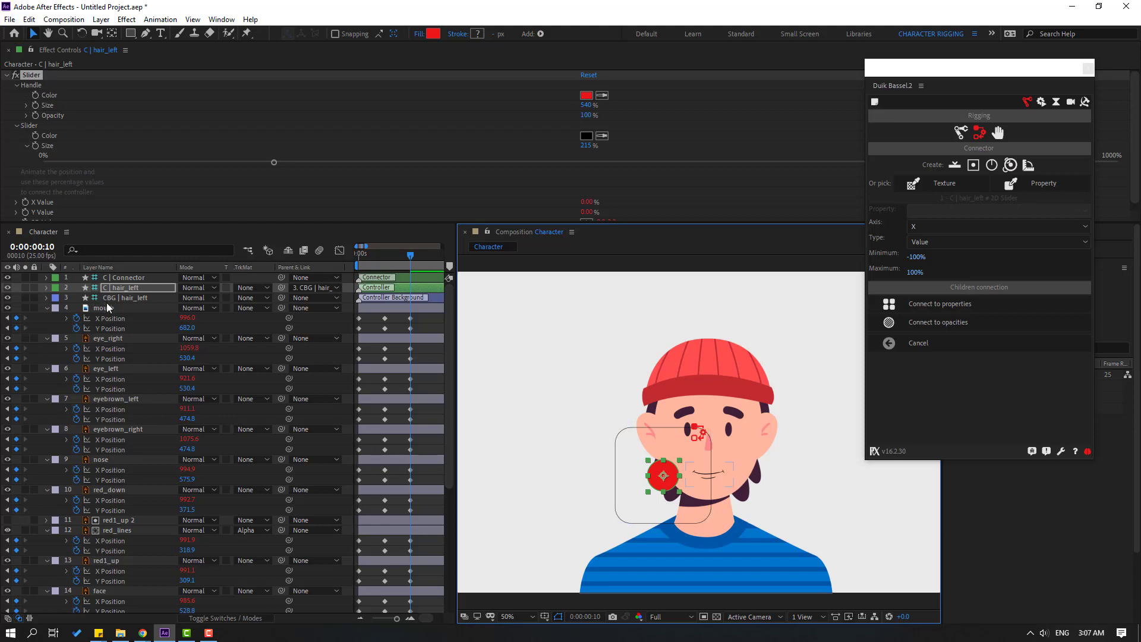
# Step: Move the 2D slider by its CBG | hair_left background layer to the empty upper-left area of the composition
pyautogui.click(119, 298)
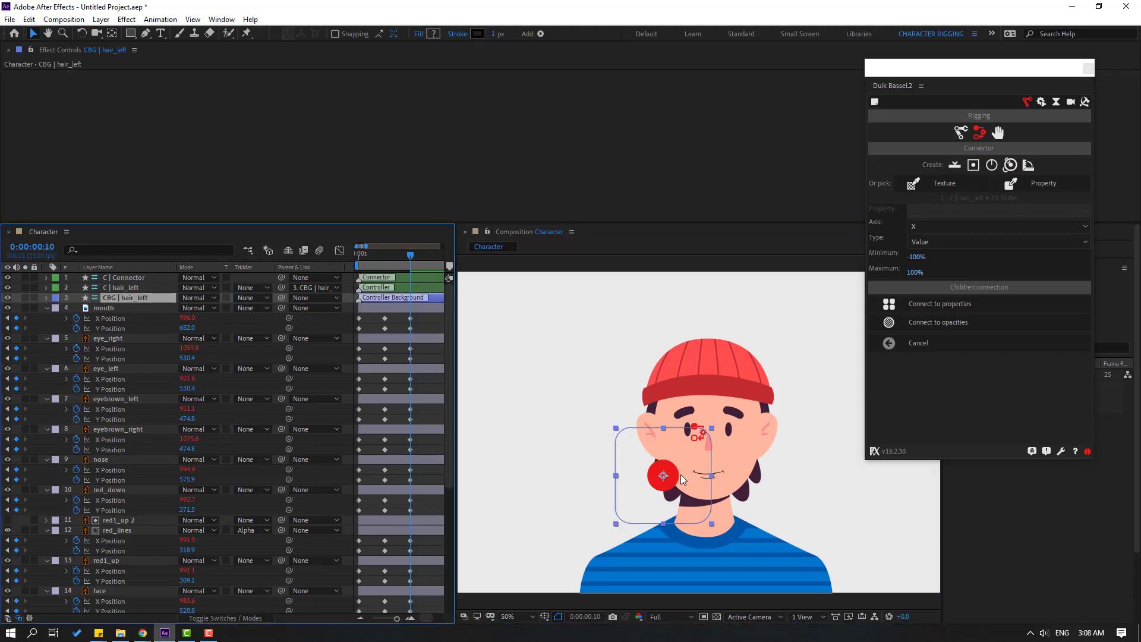
pyautogui.moveTo(676, 461); pyautogui.dragTo(546, 336)
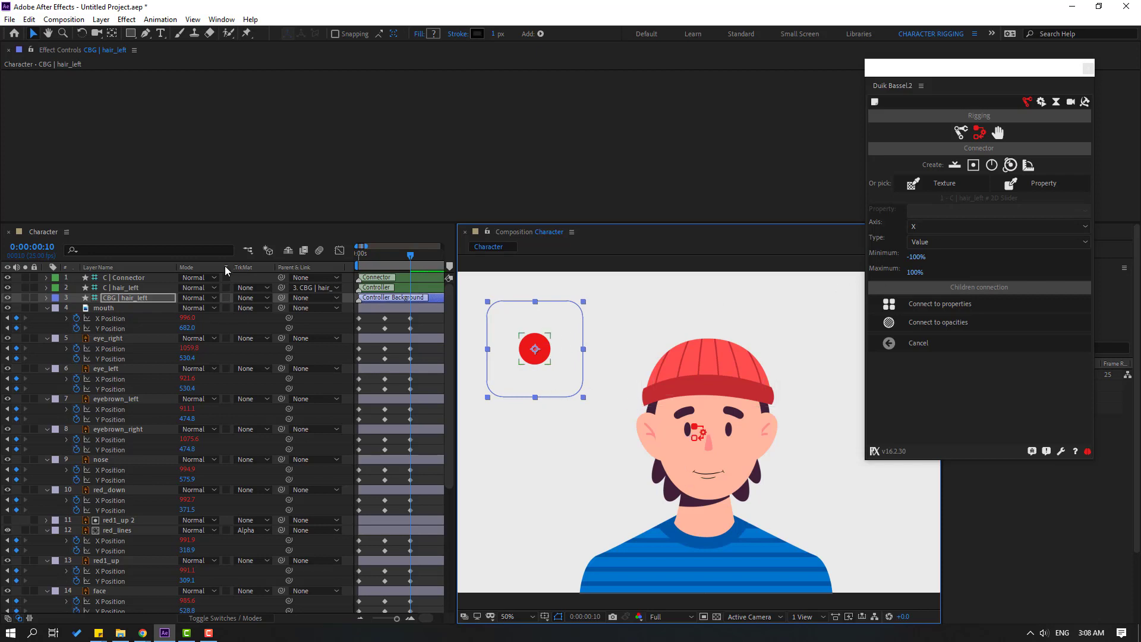
pyautogui.click(122, 288)
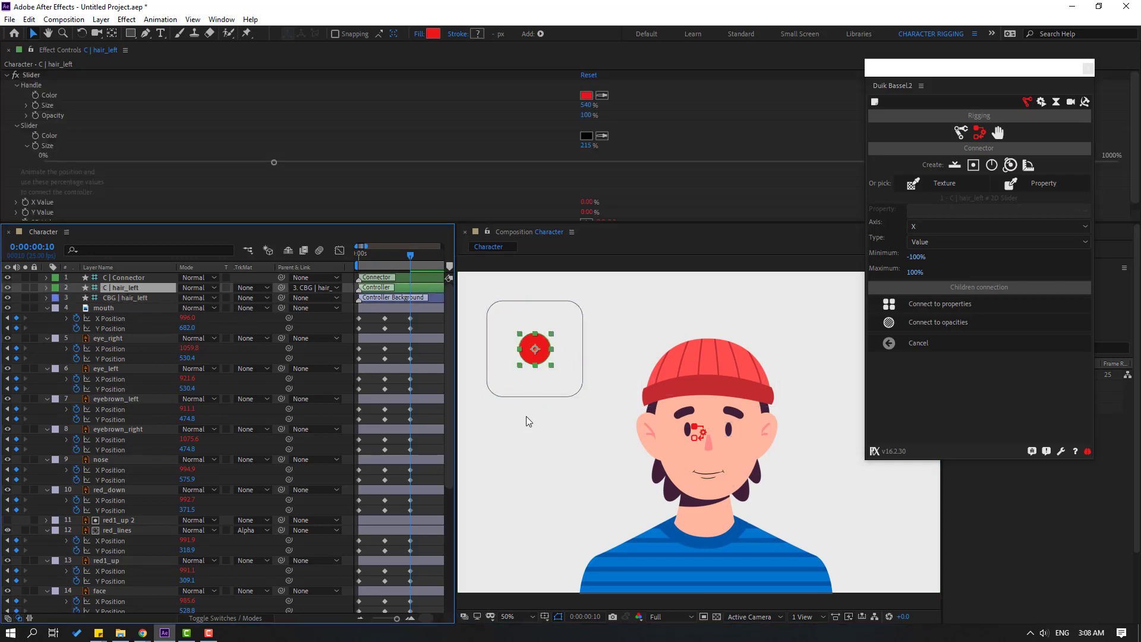
pyautogui.click(527, 421)
# Step: Try moving the slider's red handle slightly sideways within its box, and undo the move
pyautogui.click(535, 351)
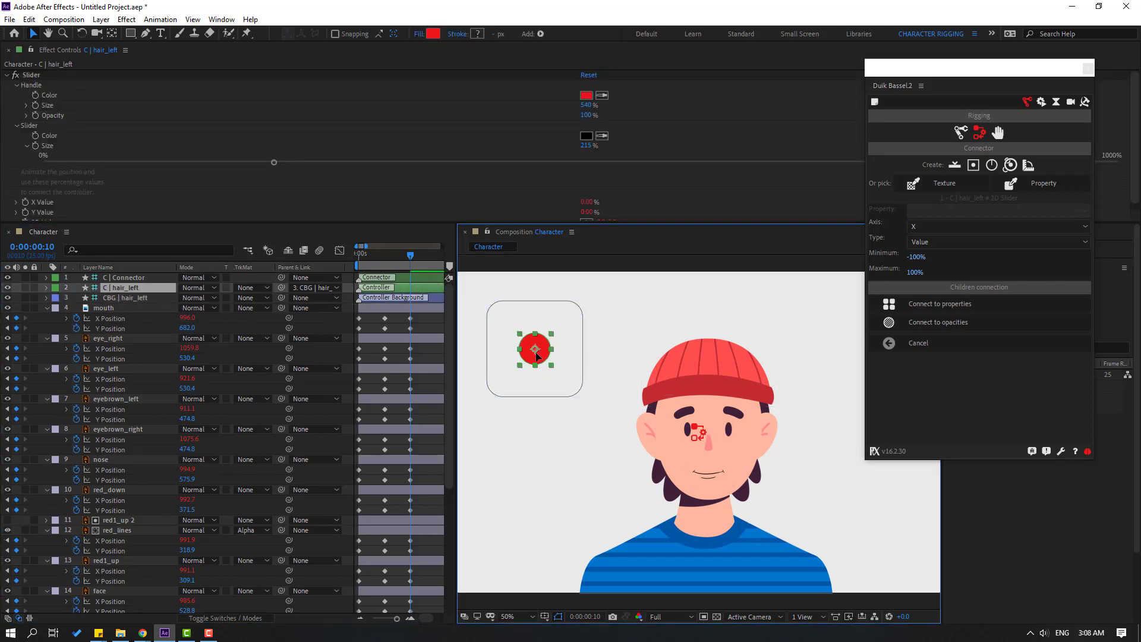
pyautogui.moveTo(537, 355)
pyautogui.mouseDown()
pyautogui.moveTo(496, 355)
pyautogui.moveTo(589, 355)
pyautogui.moveTo(483, 355)
pyautogui.moveTo(566, 355)
pyautogui.moveTo(547, 357)
pyautogui.mouseUp()
pyautogui.hotkey('ctrl', 'z')
# Step: Zoom the timeline out to the full composition length and switch to the Standard workspace
pyautogui.press(';')
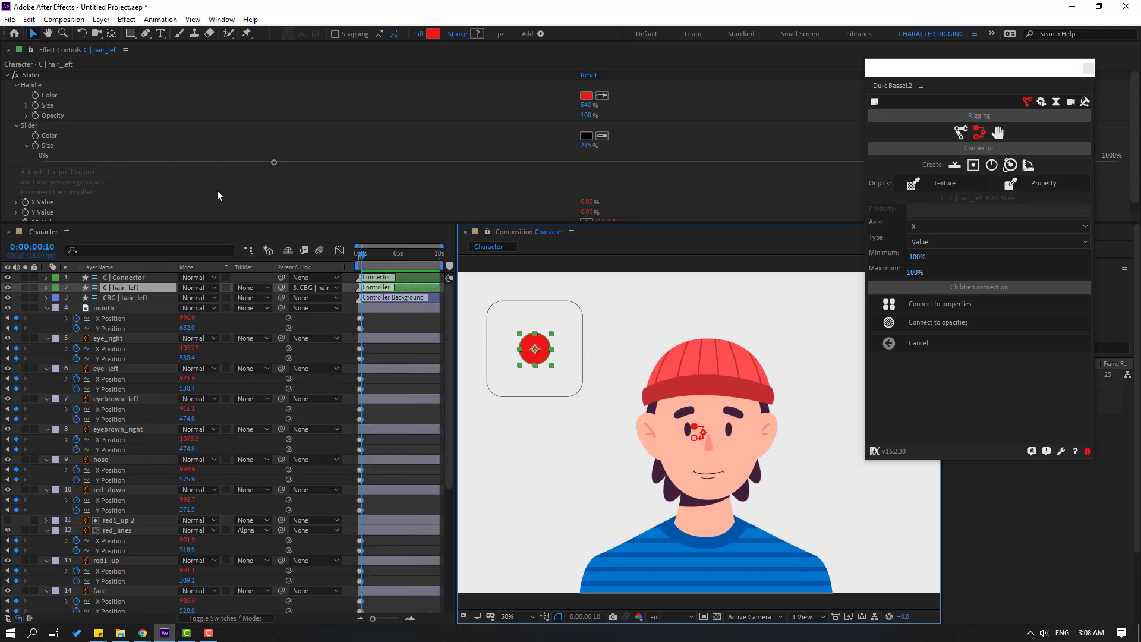
pyautogui.click(221, 19)
pyautogui.moveTo(231, 34)
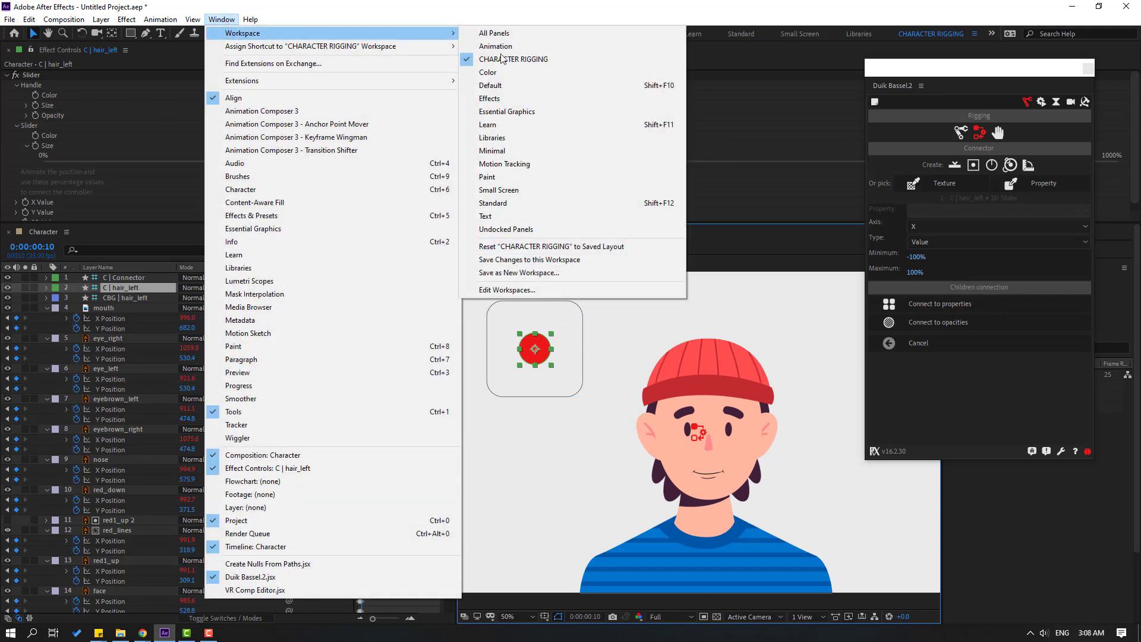
pyautogui.click(498, 203)
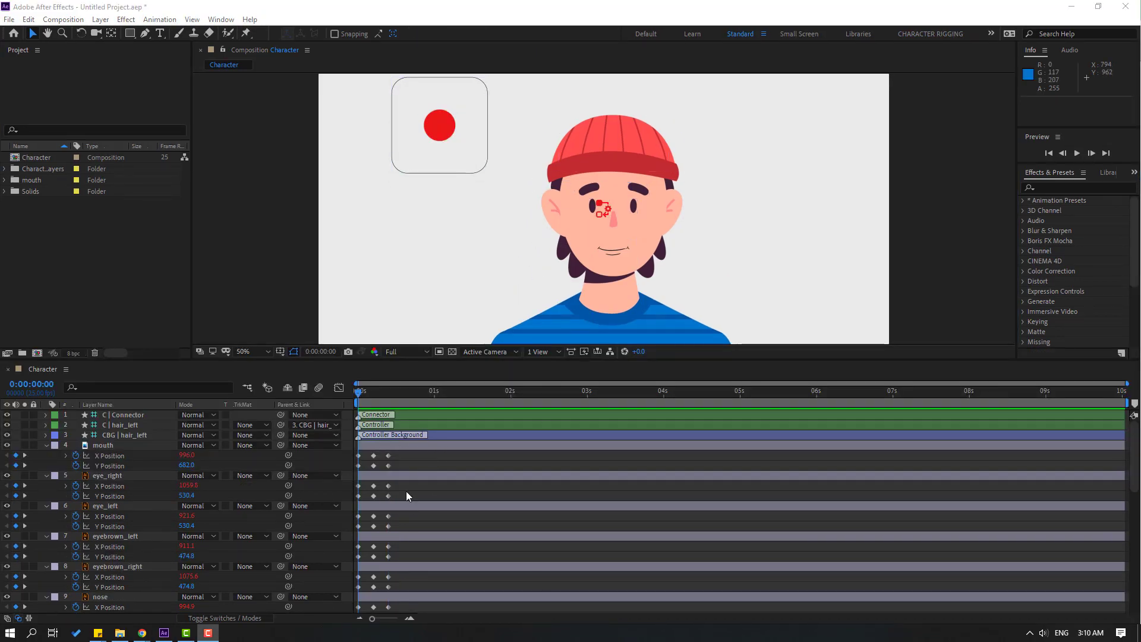
# Step: At 0:00:00:00, set the Y Position keyframe of the mouth layer to 645.0
pyautogui.click(411, 465)
pyautogui.click(116, 466)
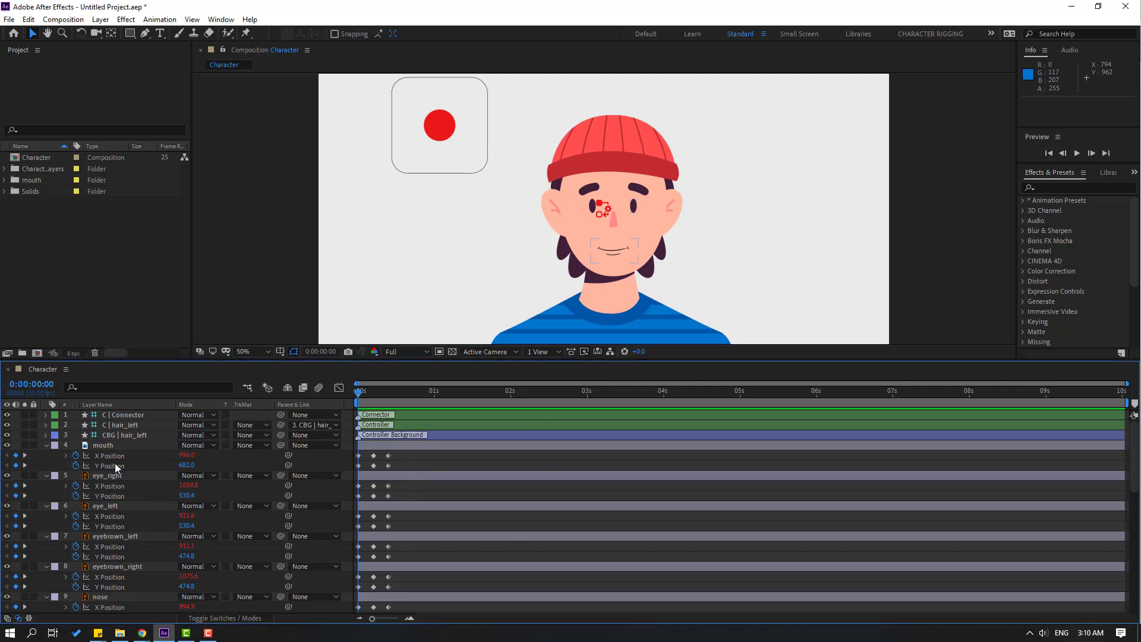
pyautogui.click(358, 466)
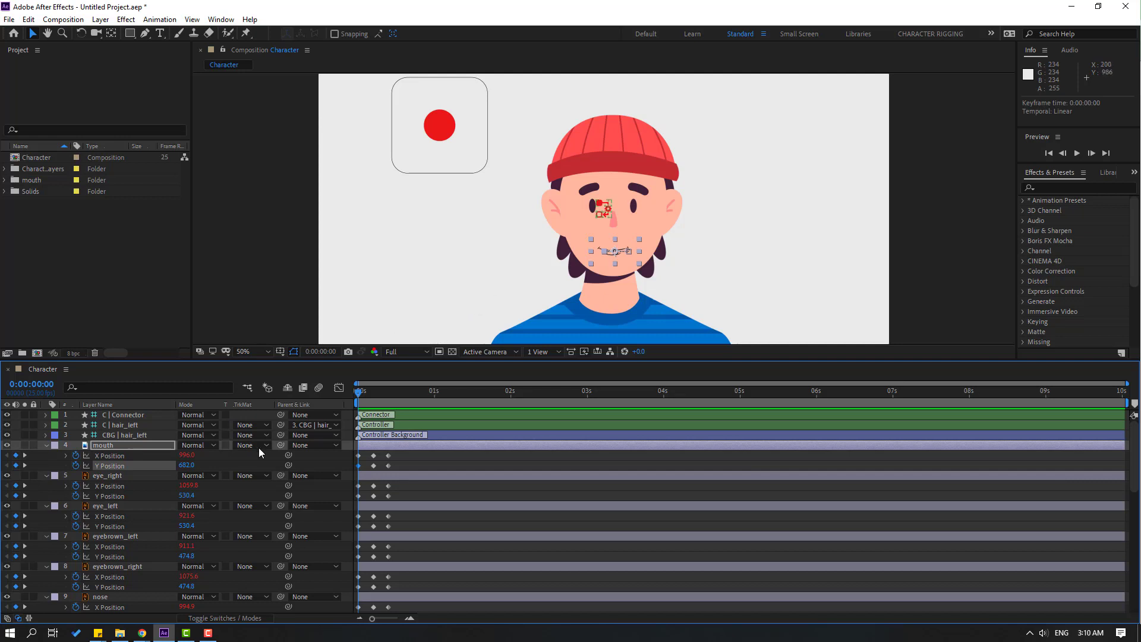
pyautogui.moveTo(188, 466); pyautogui.dragTo(165, 465)
pyautogui.click(444, 492)
# Step: At 0:00:00:00, set the Y Position of eye_right to 489.4 and of eye_left to 483.4, and check the motion
pyautogui.click(358, 496)
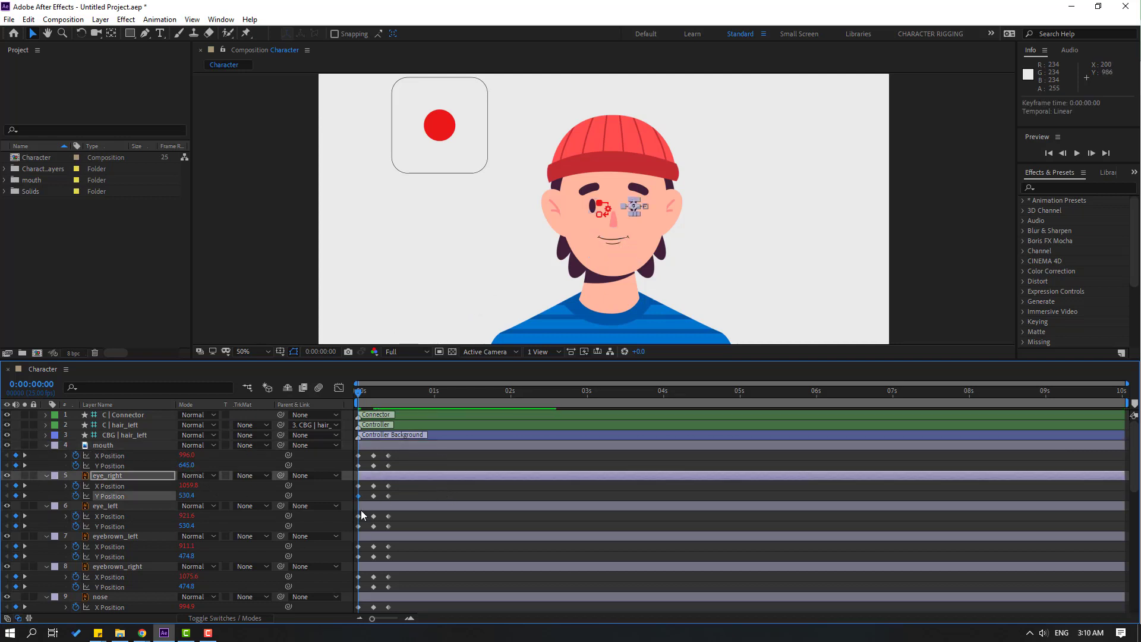
pyautogui.moveTo(191, 498); pyautogui.dragTo(168, 496)
pyautogui.click(422, 525)
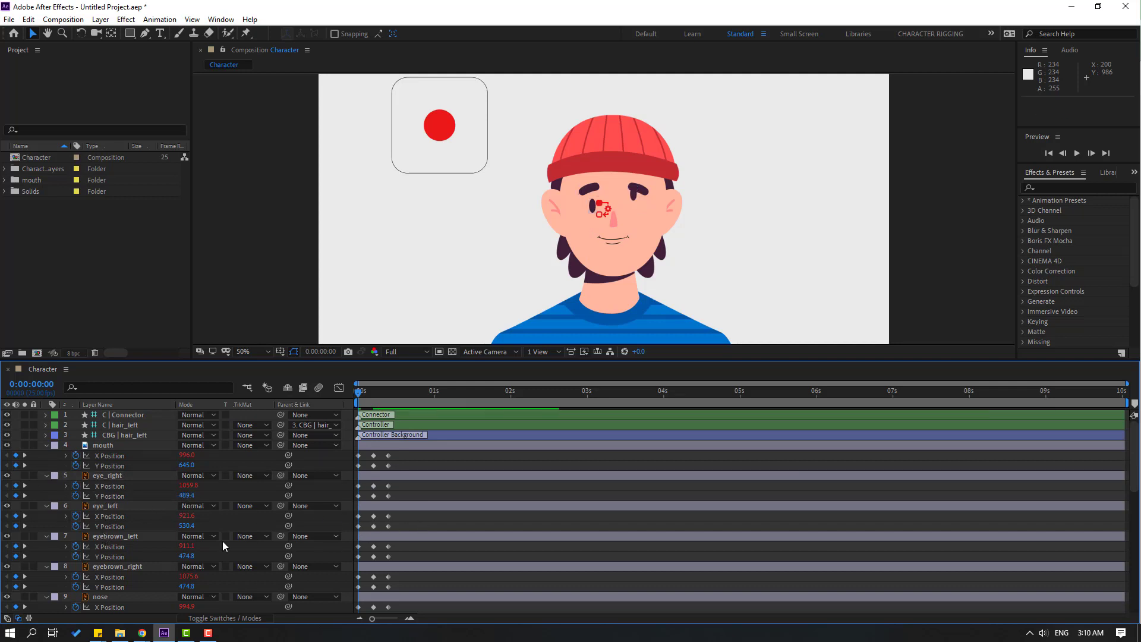
pyautogui.click(359, 526)
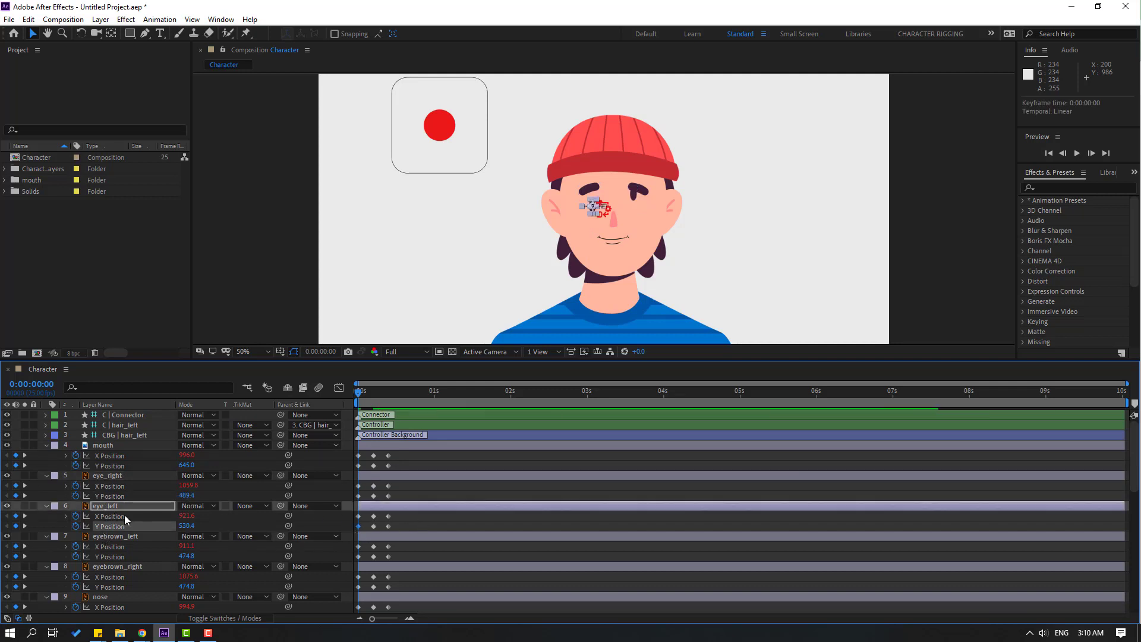
pyautogui.moveTo(186, 527); pyautogui.dragTo(157, 527)
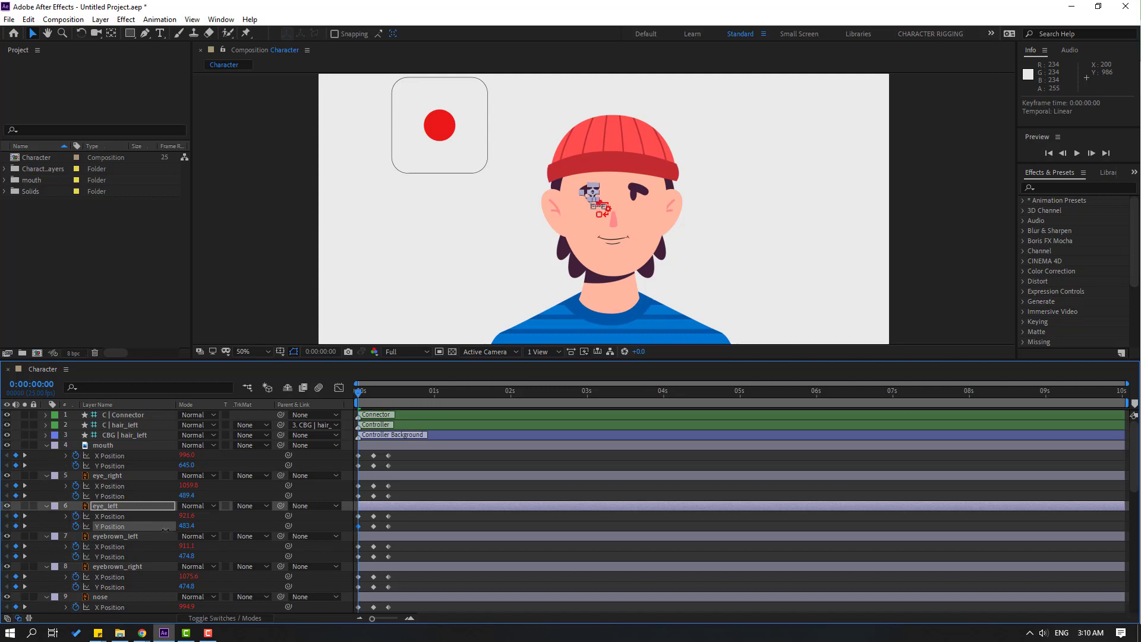
pyautogui.click(402, 525)
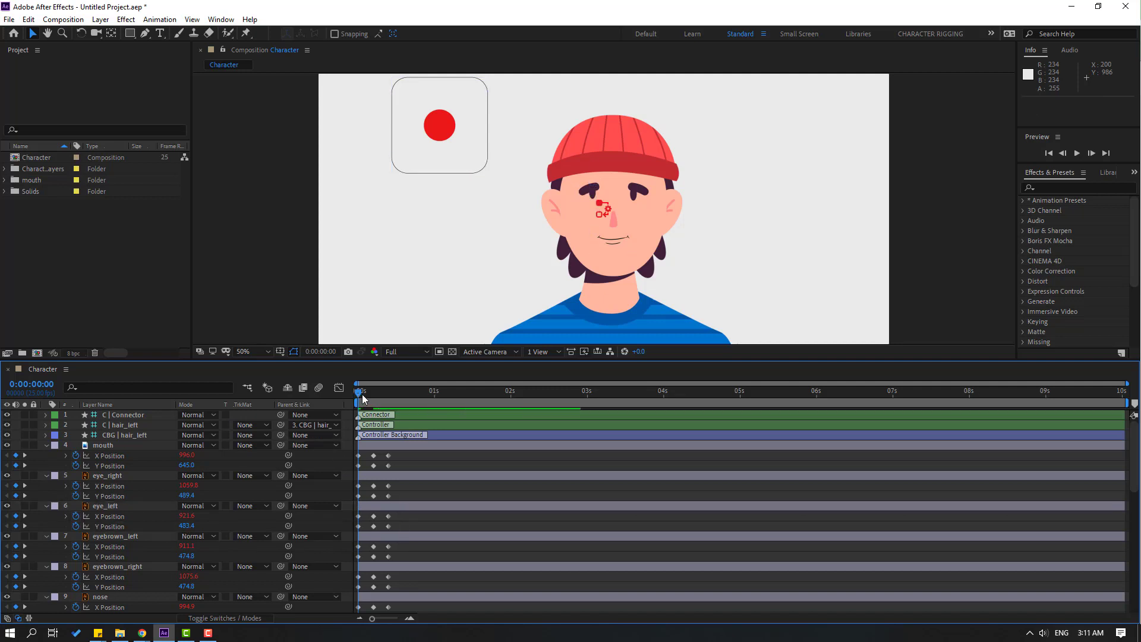
pyautogui.moveTo(360, 396)
pyautogui.mouseDown()
pyautogui.moveTo(378, 397)
pyautogui.moveTo(358, 399)
pyautogui.mouseUp()
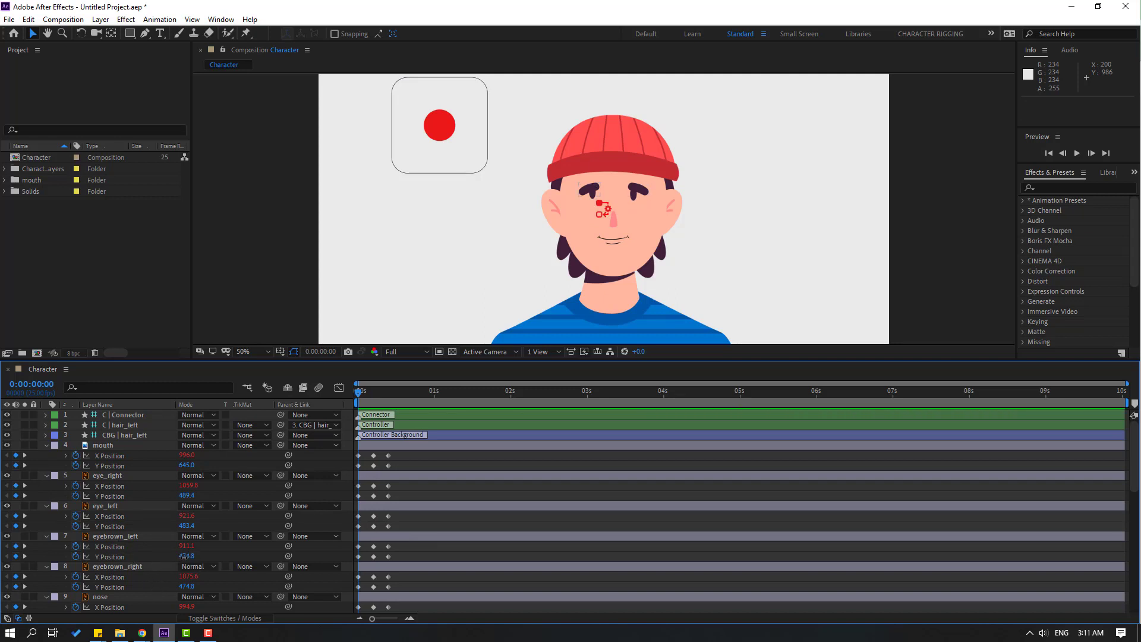
# Step: At 0:00:00:00, set the Y Position of eyebrown_left to 421.8 and of eyebrown_right to 422.8
pyautogui.moveTo(186, 557); pyautogui.dragTo(155, 586)
pyautogui.click(221, 584)
pyautogui.click(433, 562)
pyautogui.click(416, 526)
# Step: Enlarge the timeline area and set the nose layer's Y Position at 0:00:00:00 to 508.9
pyautogui.scroll(-3, 416, 526)
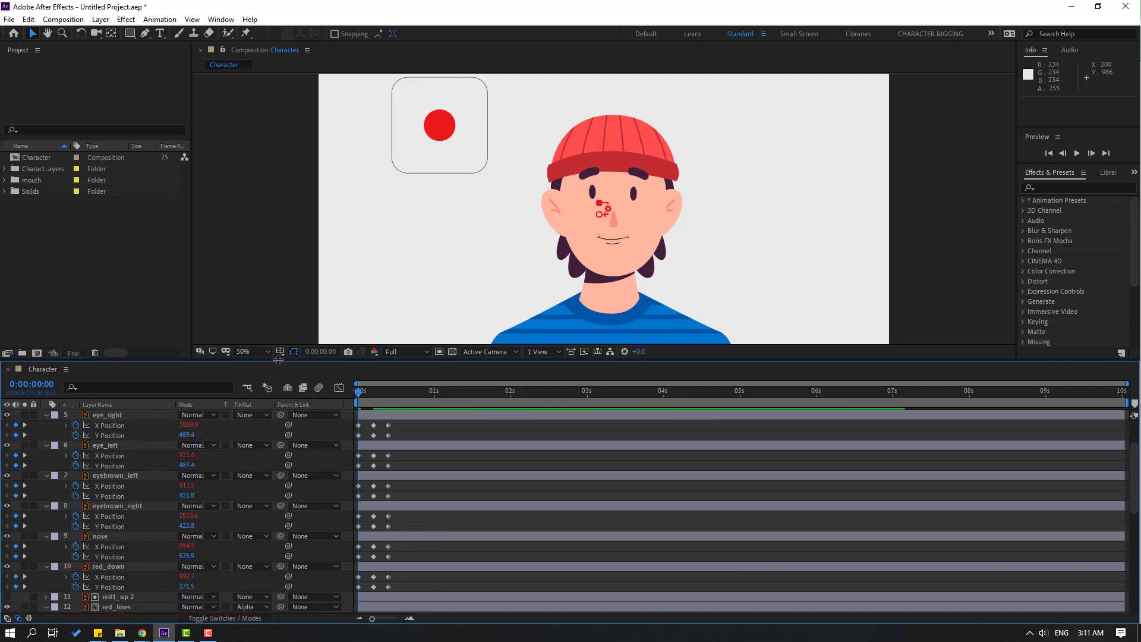
pyautogui.moveTo(279, 361); pyautogui.dragTo(283, 310)
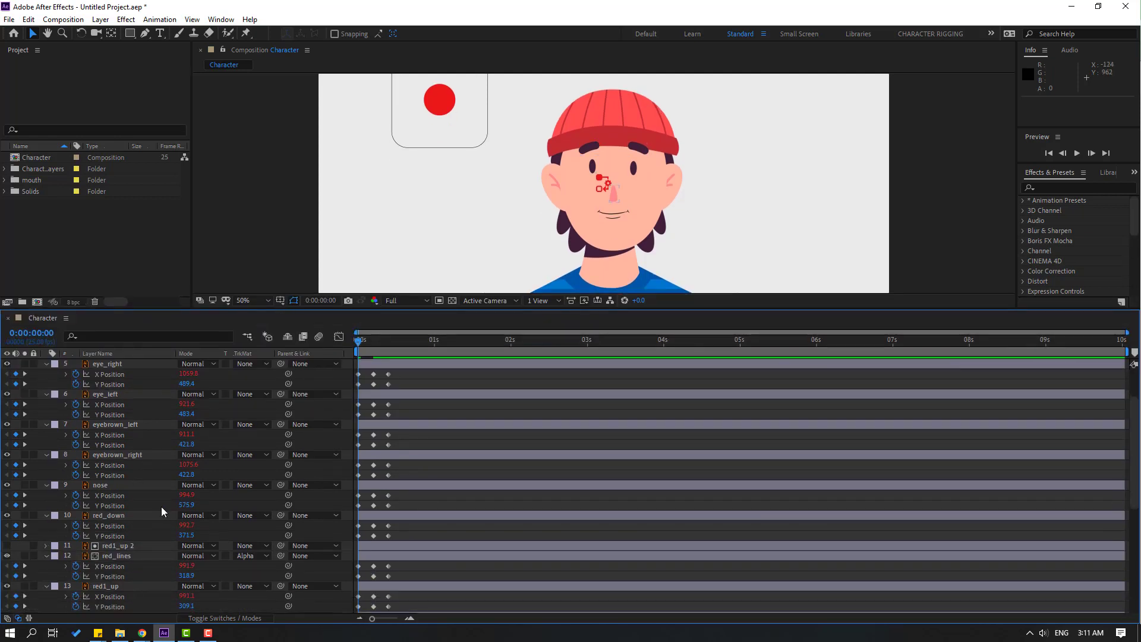
pyautogui.moveTo(187, 506); pyautogui.dragTo(147, 505)
pyautogui.click(443, 501)
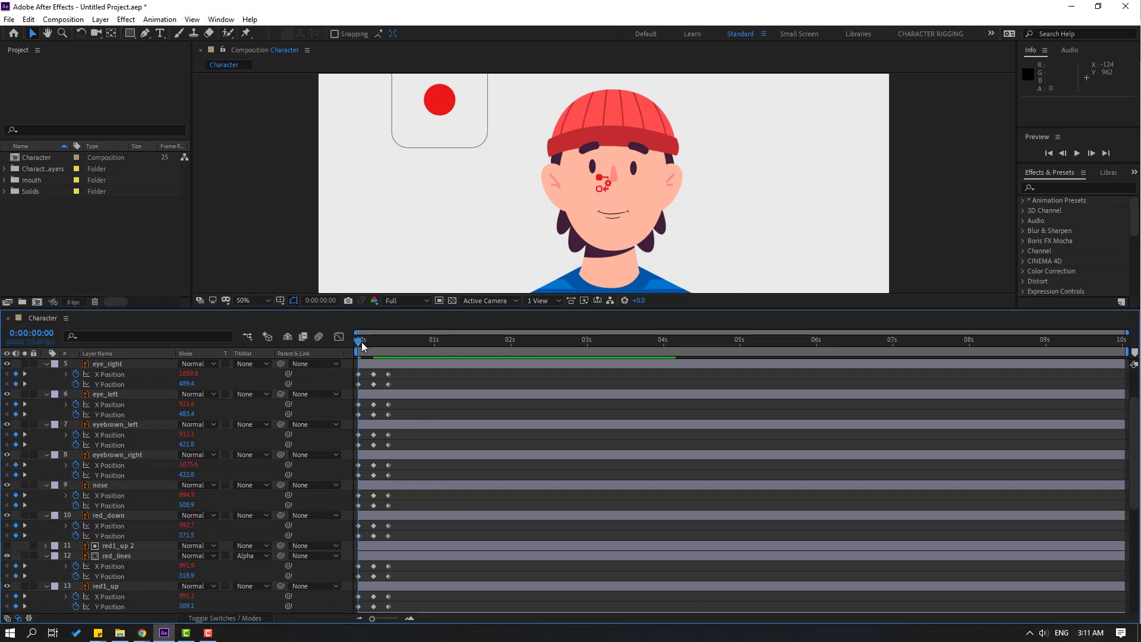
pyautogui.moveTo(360, 342)
pyautogui.mouseDown()
pyautogui.moveTo(375, 339)
pyautogui.moveTo(352, 341)
pyautogui.mouseUp()
# Step: Raise the mouth further by reducing its Y Position at 0:00:00:00, and check the motion
pyautogui.click(609, 218)
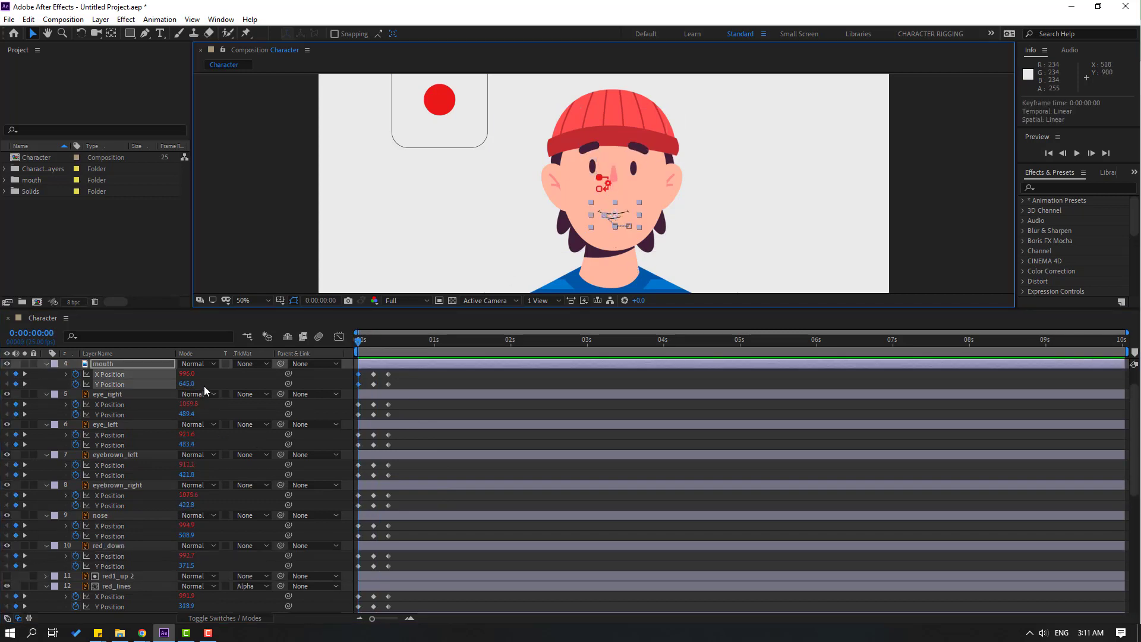
pyautogui.moveTo(187, 384); pyautogui.dragTo(165, 384)
pyautogui.click(415, 412)
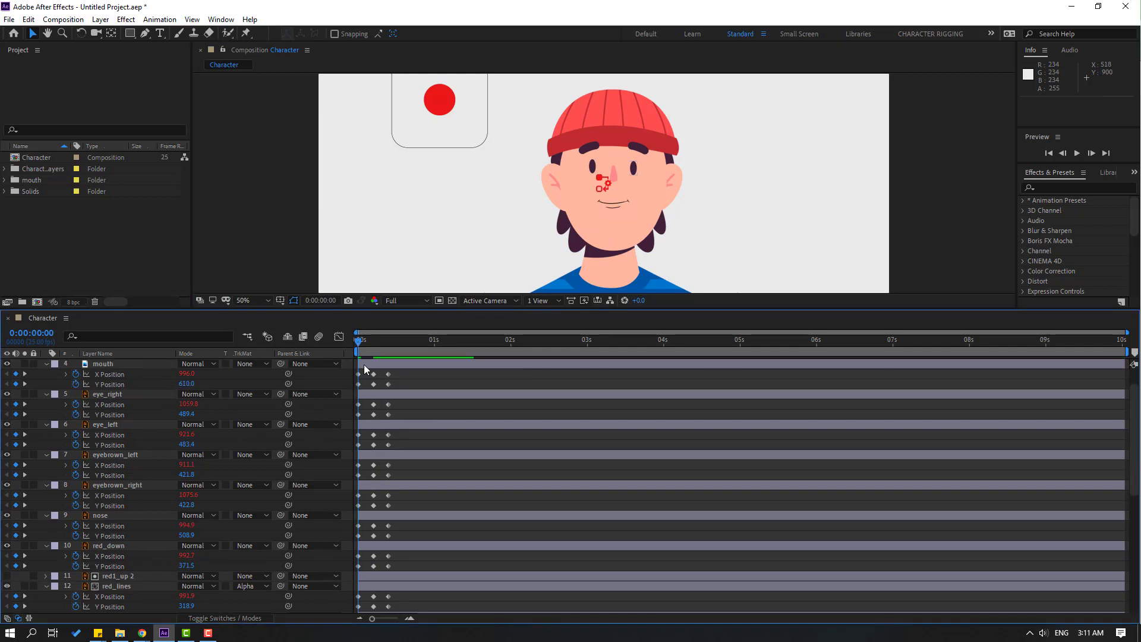
pyautogui.moveTo(363, 340)
pyautogui.mouseDown()
pyautogui.moveTo(374, 342)
pyautogui.moveTo(359, 345)
pyautogui.mouseUp()
# Step: At 0:00:00:00, set the Y Position of the red_down hat brim to 343.5 and preview the motion
pyautogui.scroll(-1, 123, 540)
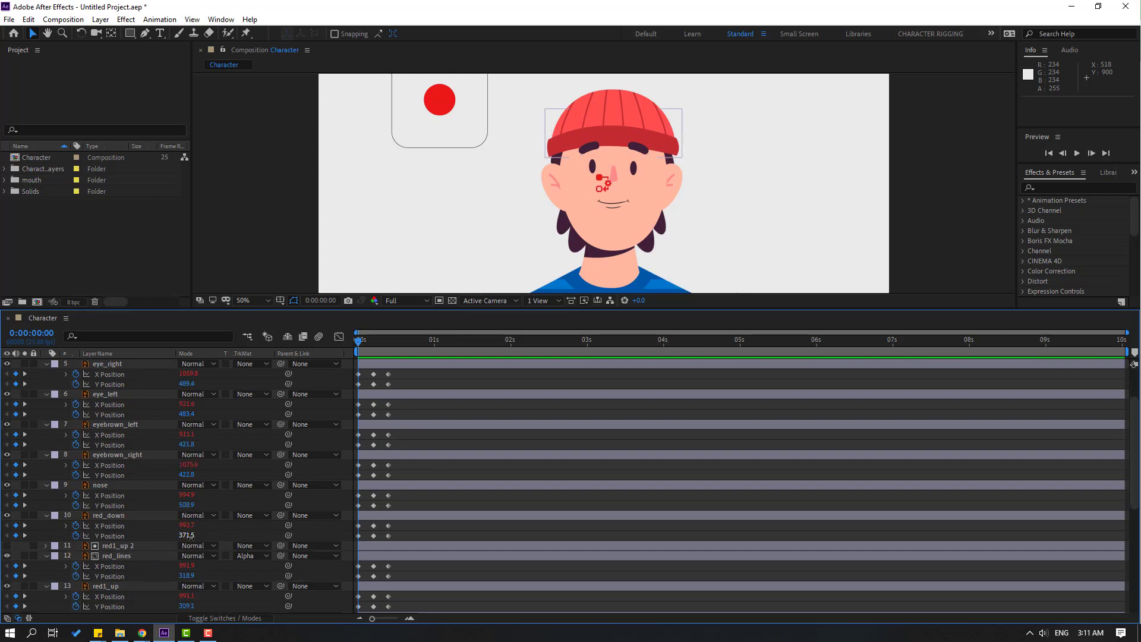
pyautogui.moveTo(186, 536); pyautogui.dragTo(174, 538)
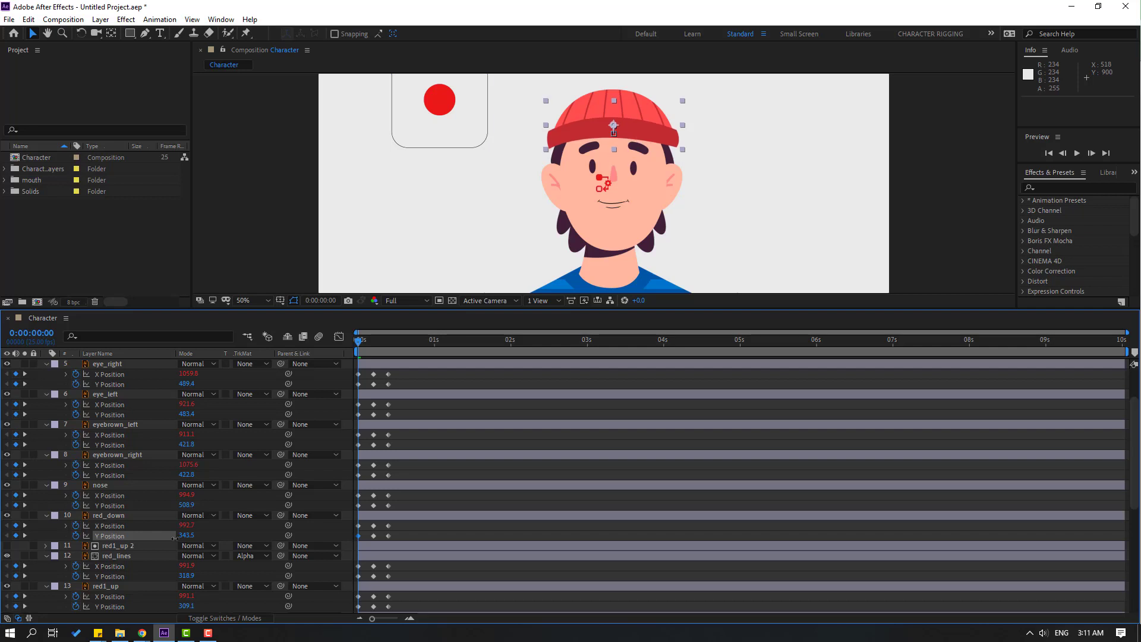
pyautogui.moveTo(361, 340)
pyautogui.mouseDown()
pyautogui.moveTo(381, 340)
pyautogui.moveTo(355, 341)
pyautogui.mouseUp()
pyautogui.click(412, 533)
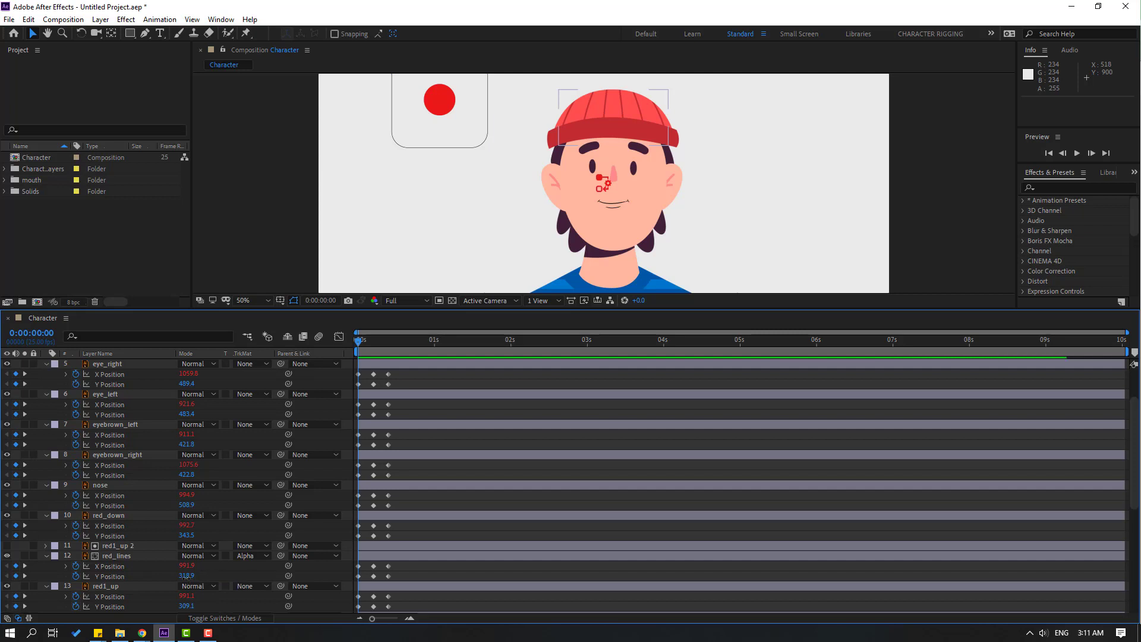
# Step: At 0:00:00:00, set the Y Position of the red_lines layer to 259.9 and preview the motion
pyautogui.moveTo(195, 577); pyautogui.dragTo(157, 578)
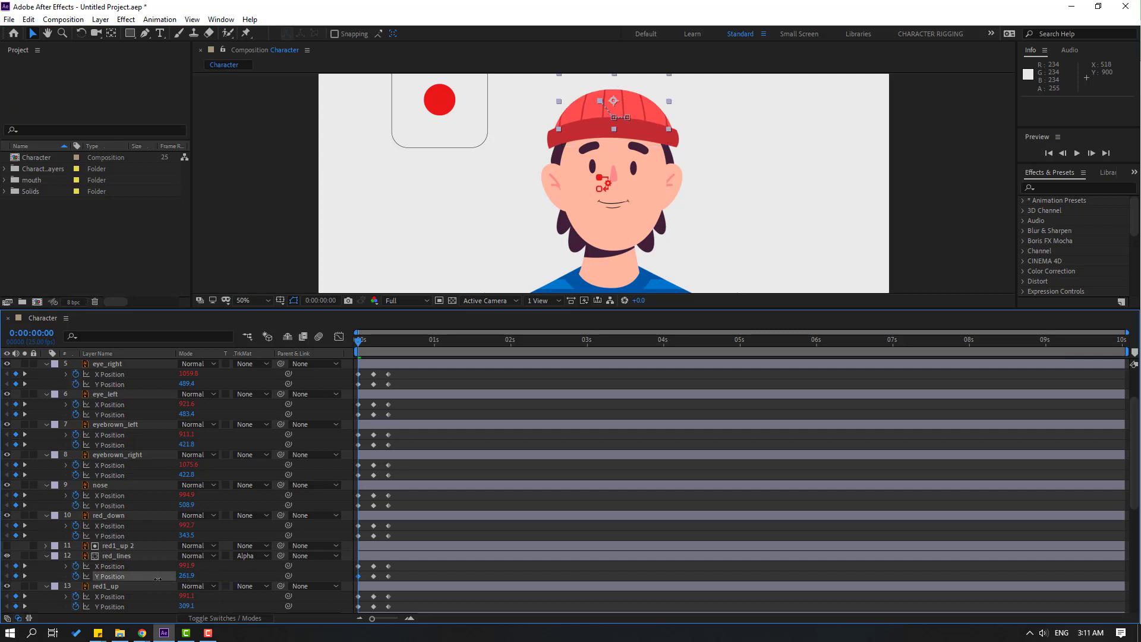
pyautogui.click(417, 479)
pyautogui.click(366, 343)
pyautogui.moveTo(369, 348); pyautogui.dragTo(358, 345)
# Step: At 0:00:00:00, set the Y Position of the red1_up hat layer to 291.1
pyautogui.scroll(-1, 472, 544)
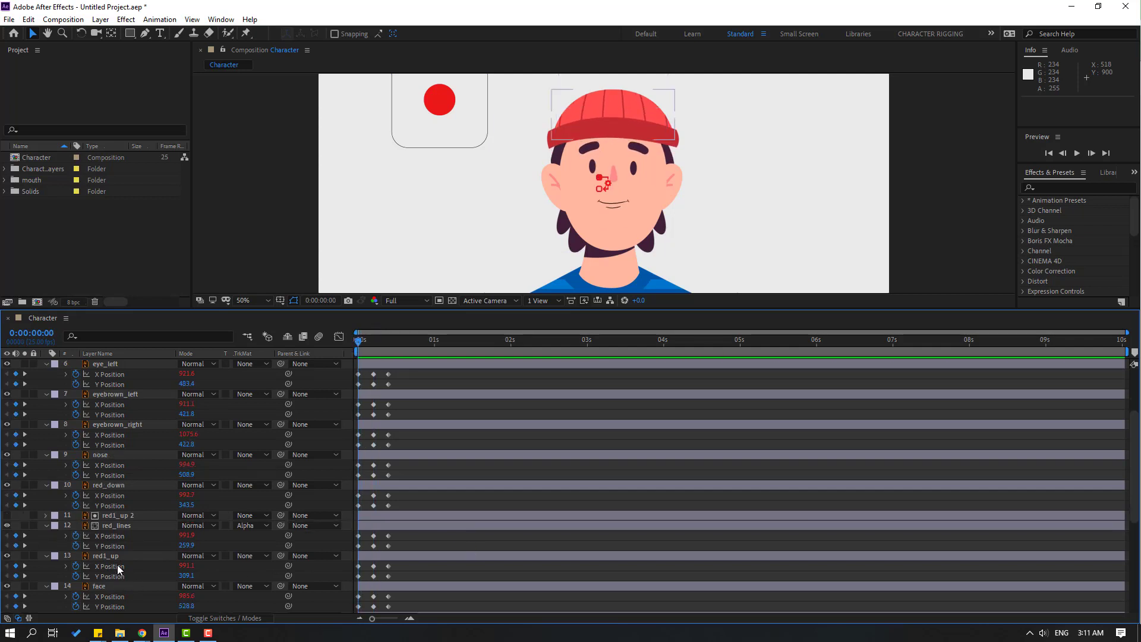
pyautogui.moveTo(189, 576); pyautogui.dragTo(180, 577)
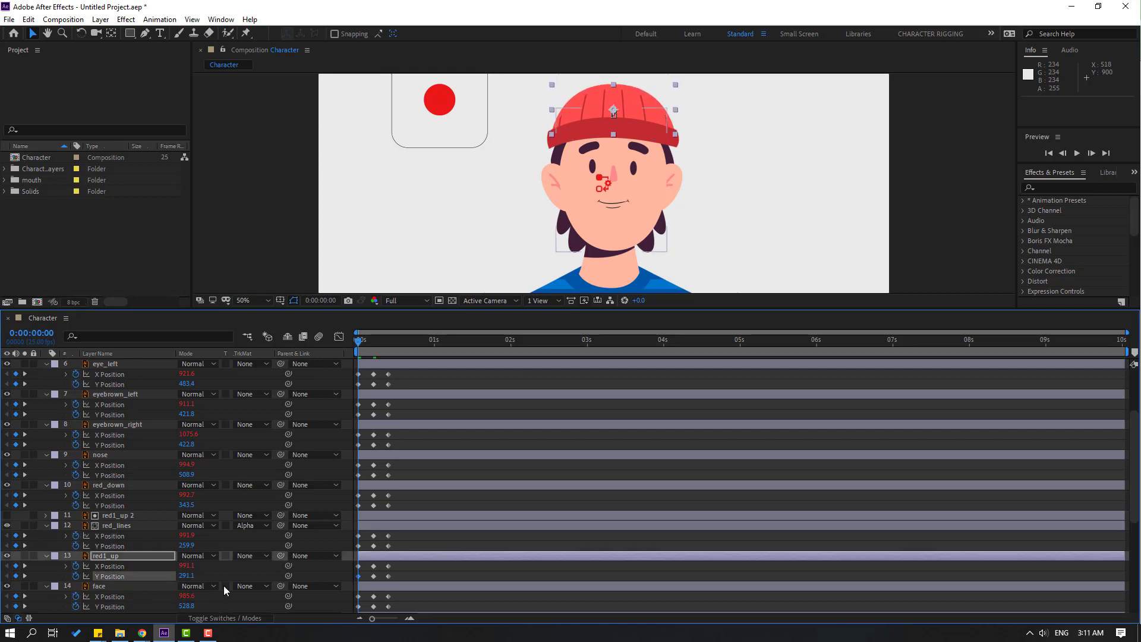
pyautogui.scroll(-1, 432, 589)
pyautogui.click(452, 575)
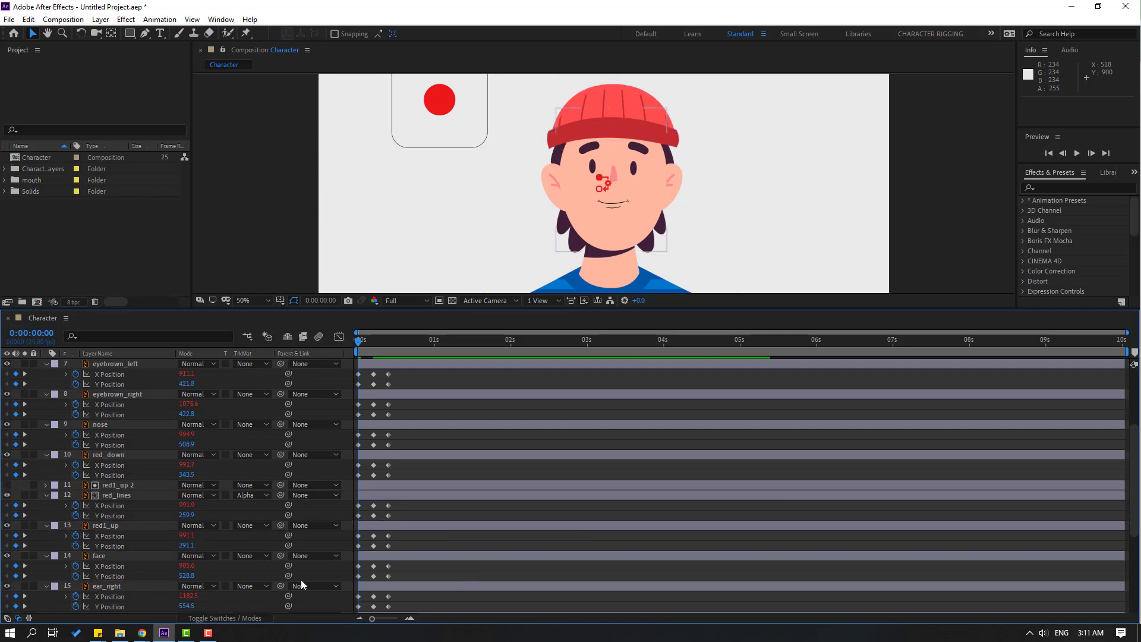
# Step: At 0:00:00:00, set the Y Position of the ear_right layer to 525.5
pyautogui.scroll(-1, 166, 576)
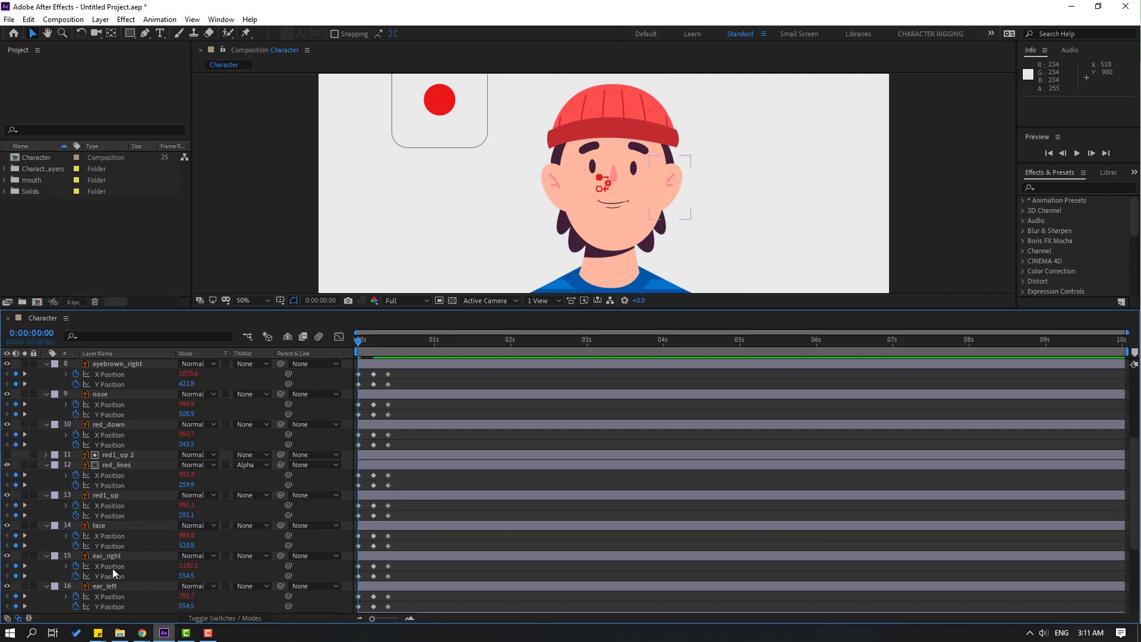
pyautogui.click(189, 576)
pyautogui.click(212, 574)
pyautogui.click(358, 576)
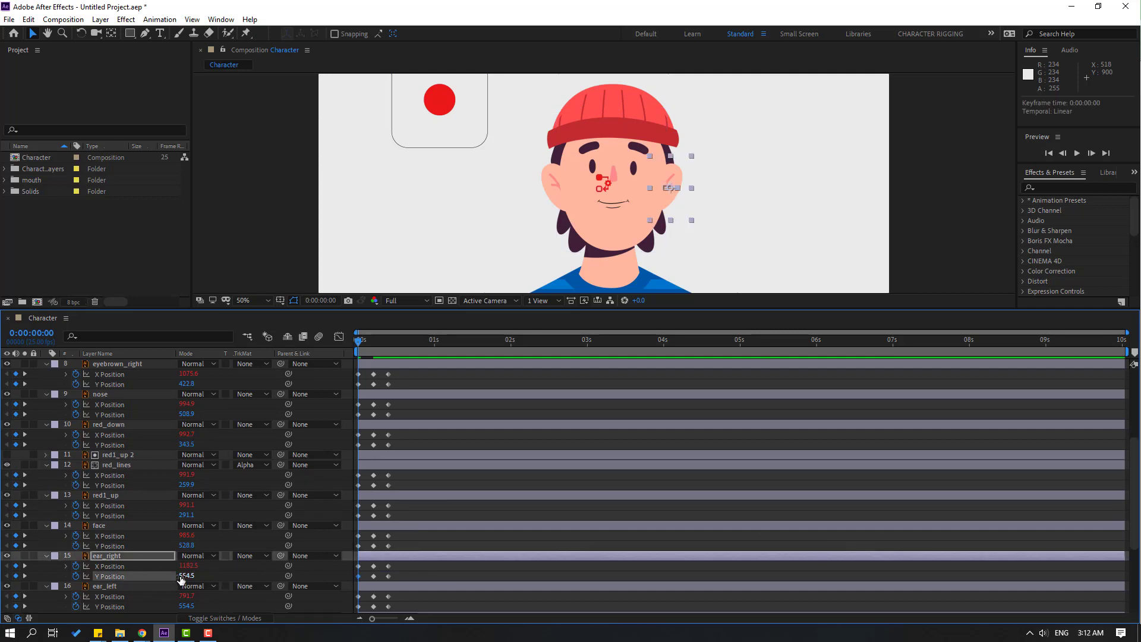
pyautogui.moveTo(182, 576); pyautogui.dragTo(173, 576)
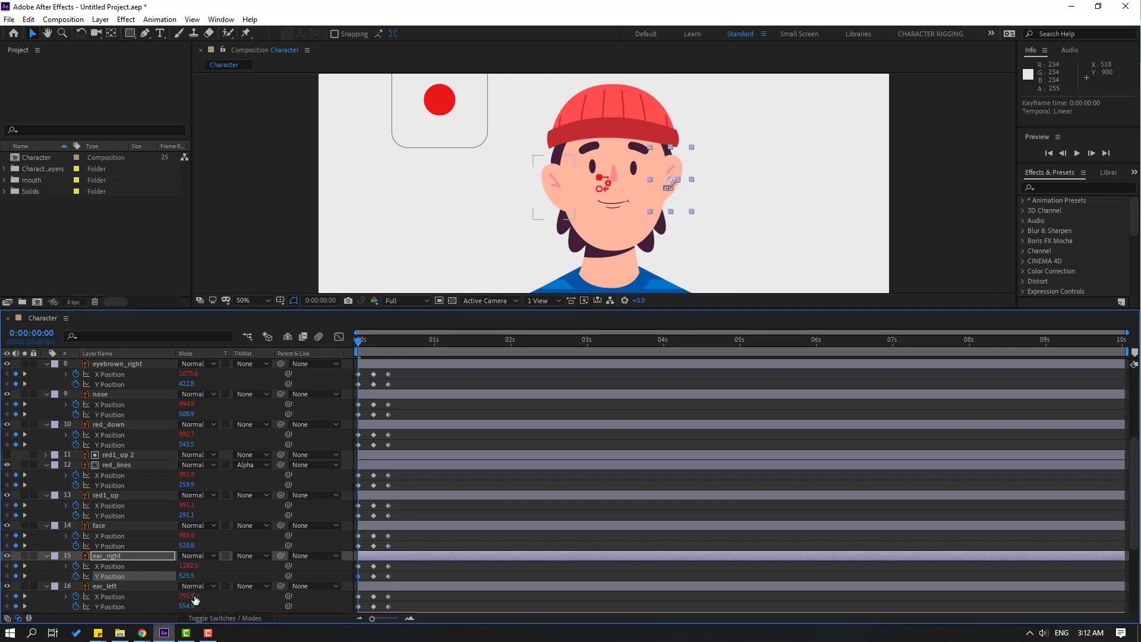
pyautogui.scroll(-2, 247, 598)
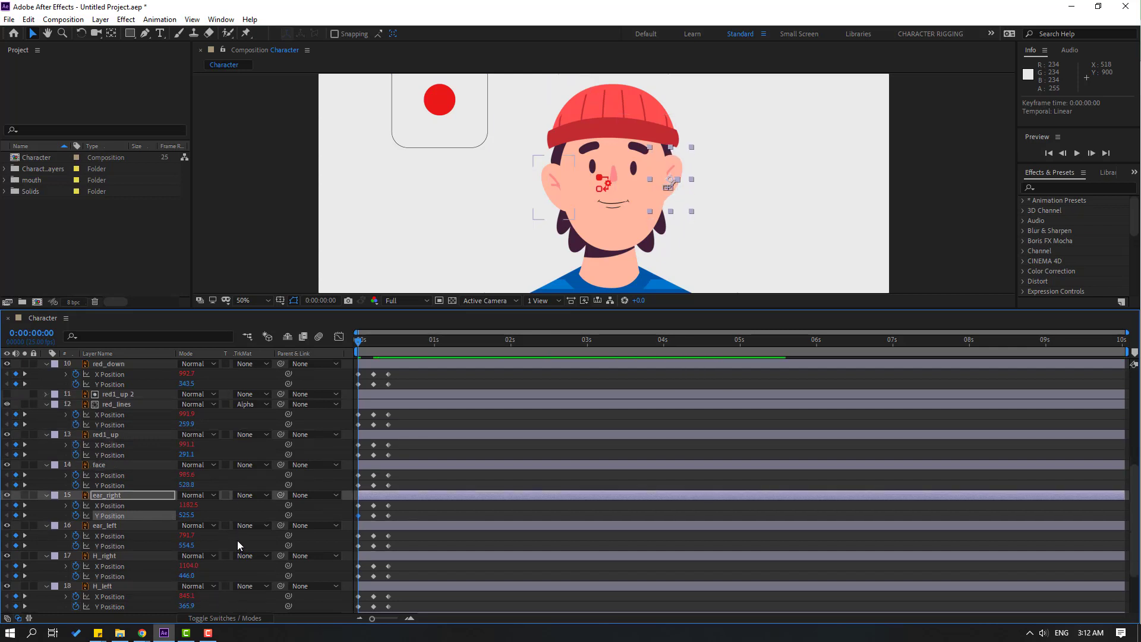
pyautogui.click(237, 540)
# Step: At 0:00:00:00, set the Y Position of the ear_left layer to 515.5
pyautogui.click(113, 527)
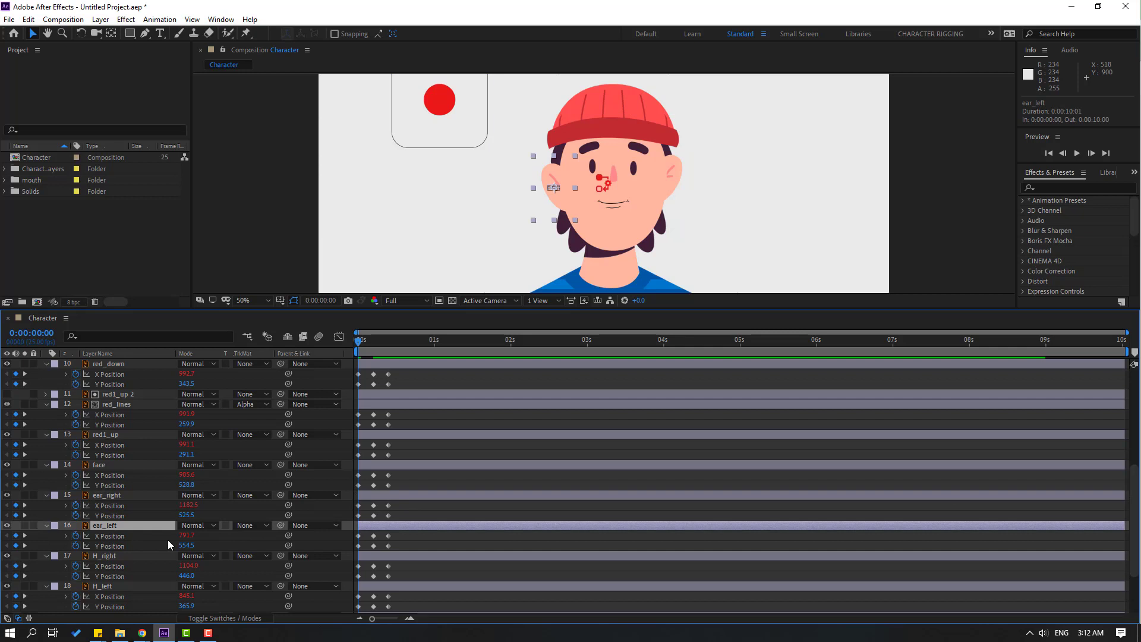
pyautogui.click(227, 540)
pyautogui.click(359, 547)
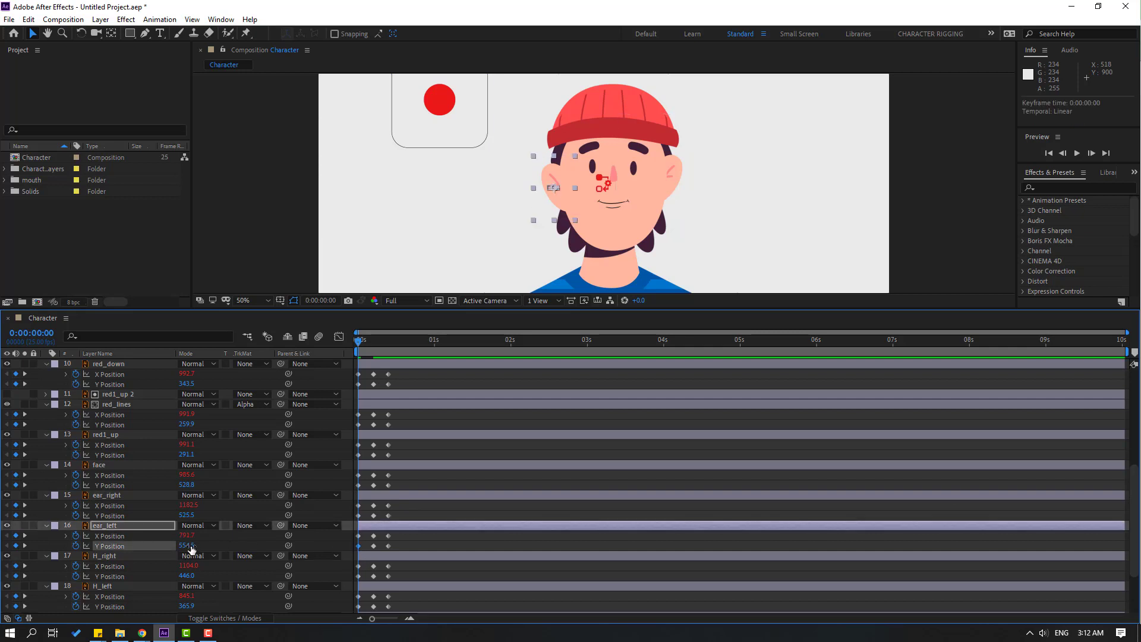
pyautogui.moveTo(188, 545); pyautogui.dragTo(172, 547)
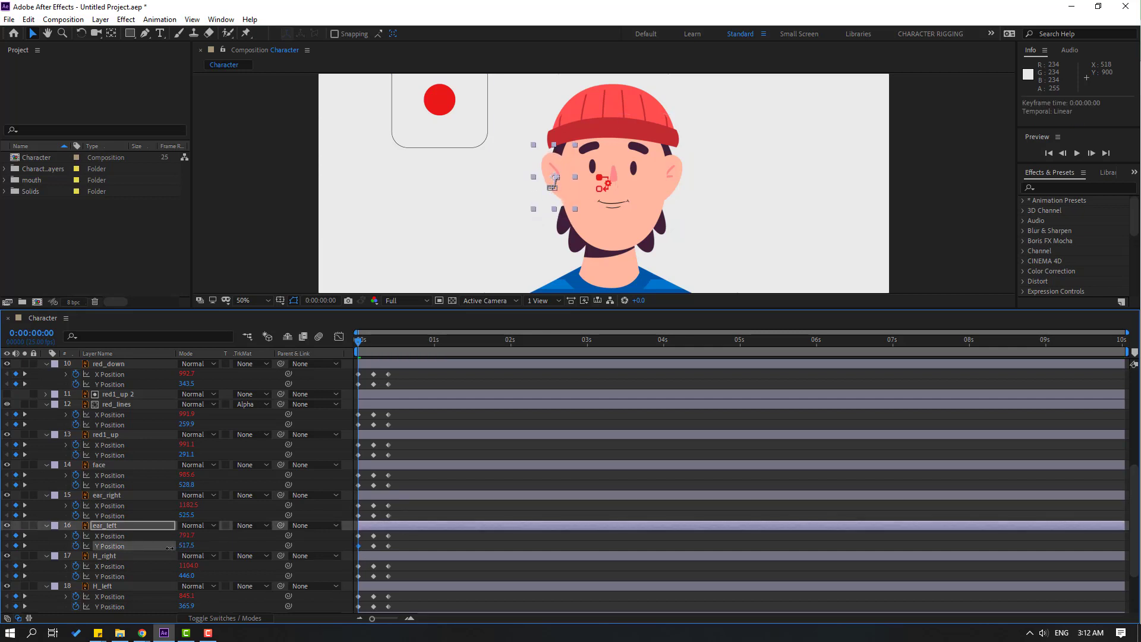
# Step: At 0:00:00:00, set the Y Position of H_right to 416.0 and of H_left to 338.9
pyautogui.scroll(-1, 404, 562)
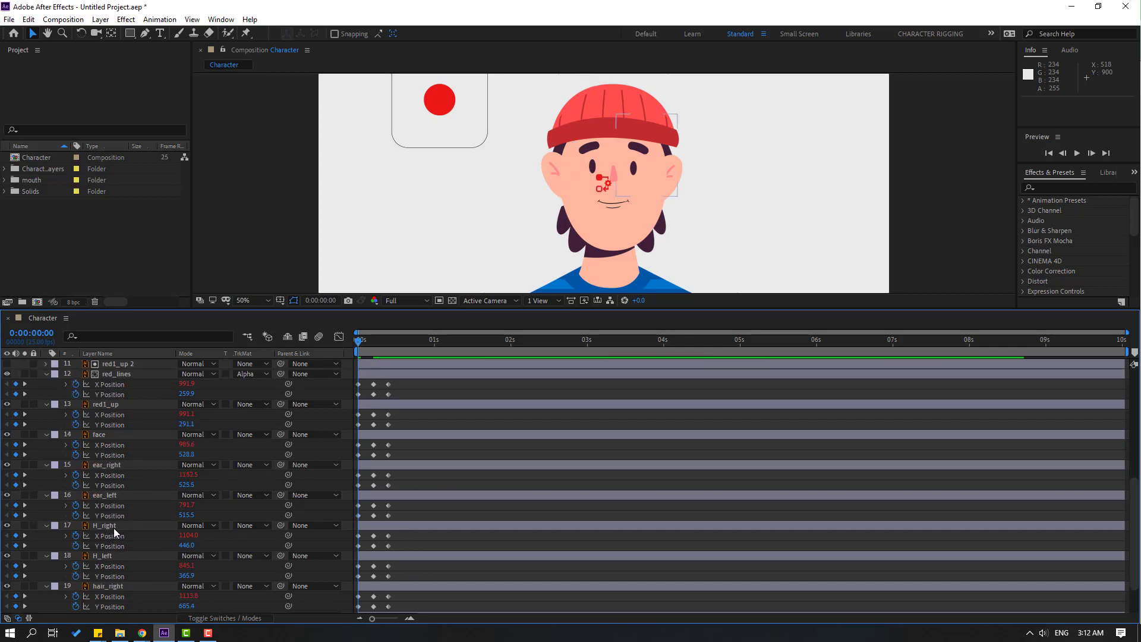
pyautogui.moveTo(187, 545); pyautogui.dragTo(173, 577)
pyautogui.click(221, 576)
pyautogui.scroll(-5, 458, 561)
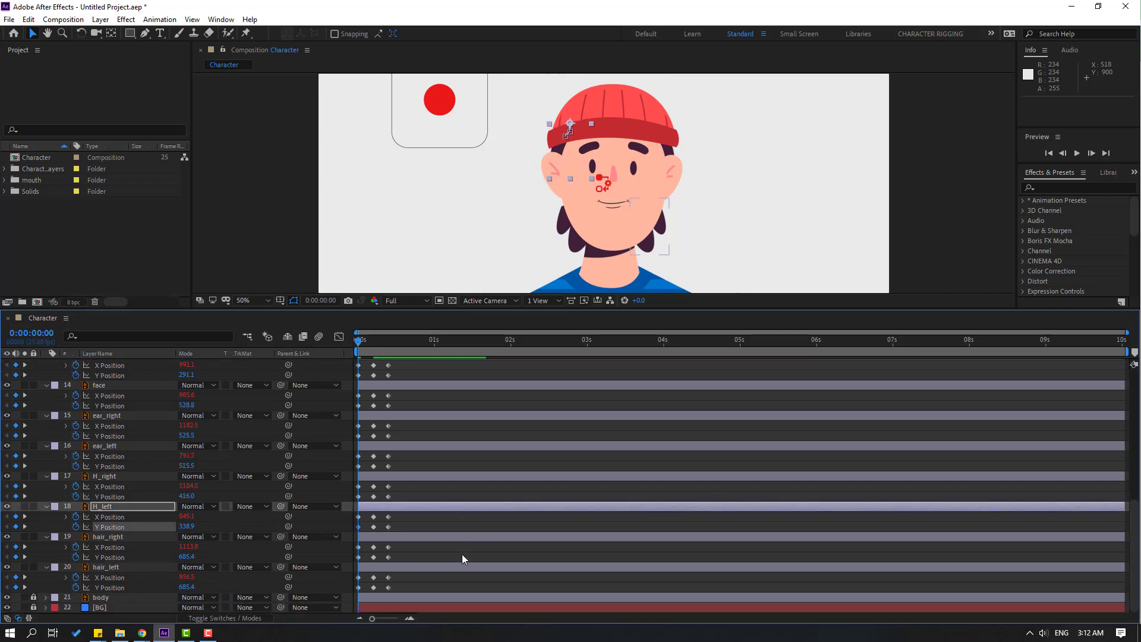
pyautogui.click(407, 547)
# Step: At 0:00:00:00, set the Y Position of the hair_right layer to 640.4
pyautogui.click(116, 537)
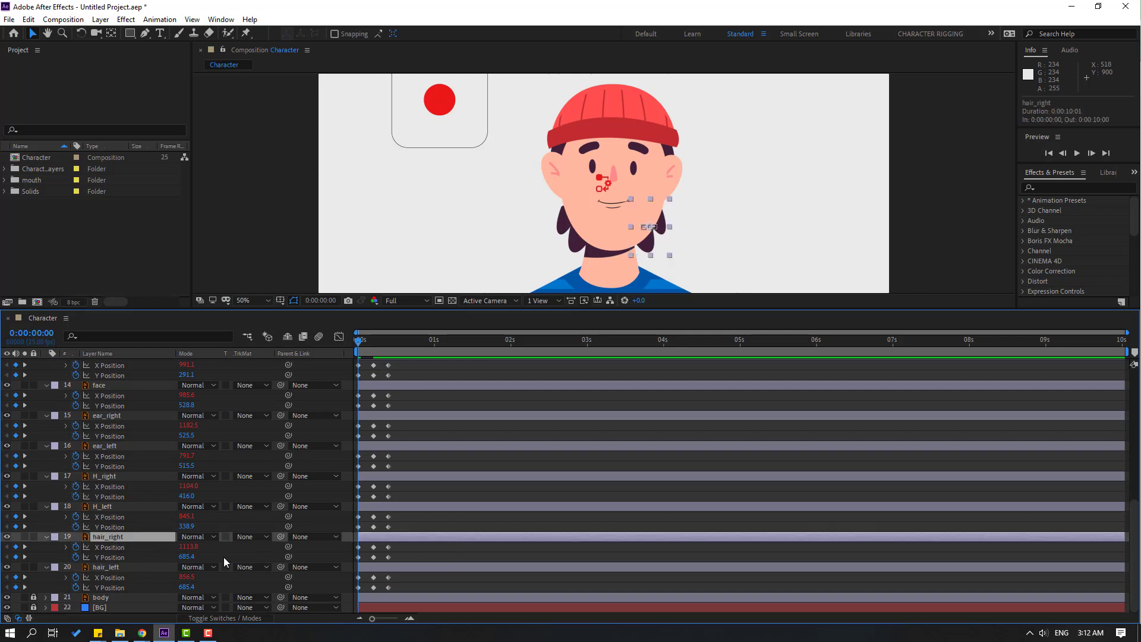
pyautogui.click(224, 557)
pyautogui.click(358, 558)
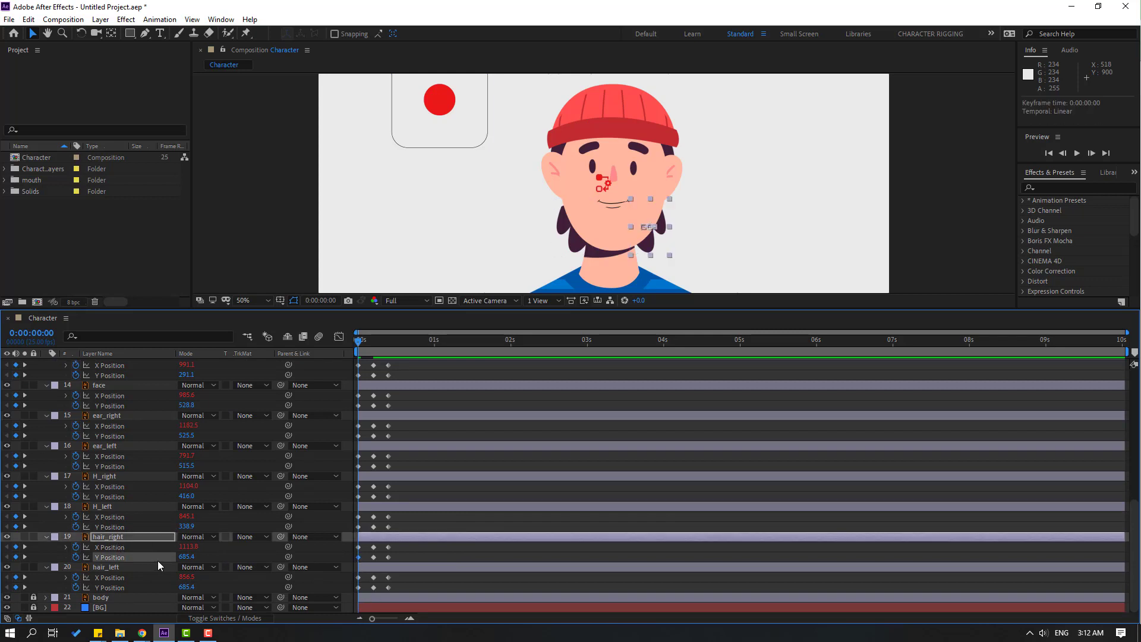
pyautogui.moveTo(189, 557); pyautogui.dragTo(163, 558)
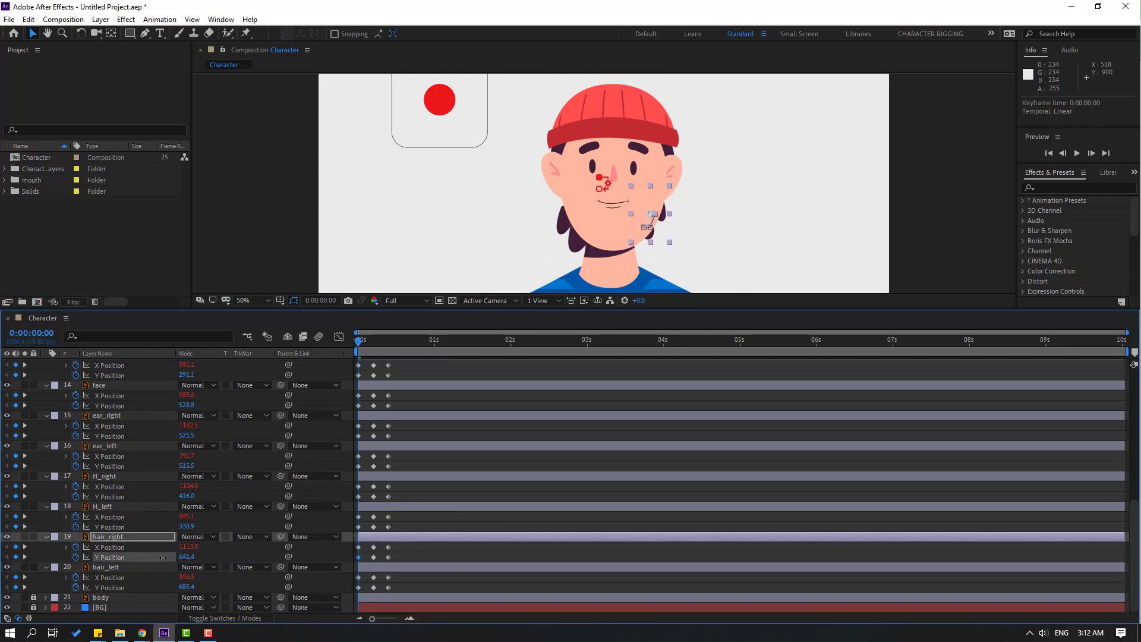
pyautogui.click(220, 580)
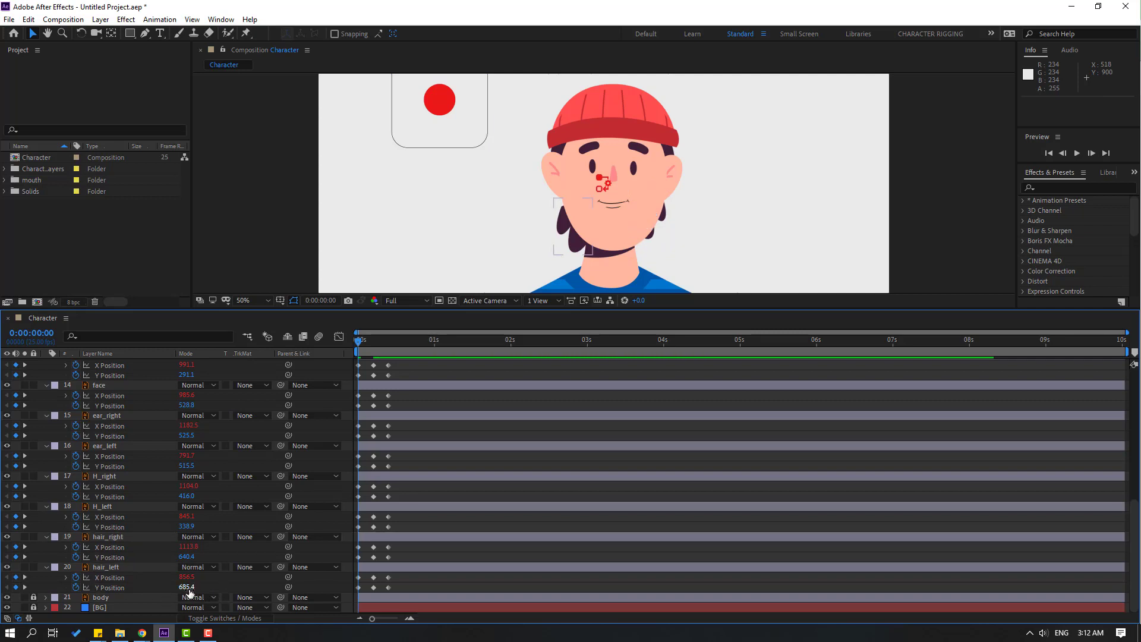
# Step: At 0:00:00:00, set the Y Position of the hair_left layer to 634.4 and preview the motion
pyautogui.moveTo(188, 589); pyautogui.dragTo(160, 592)
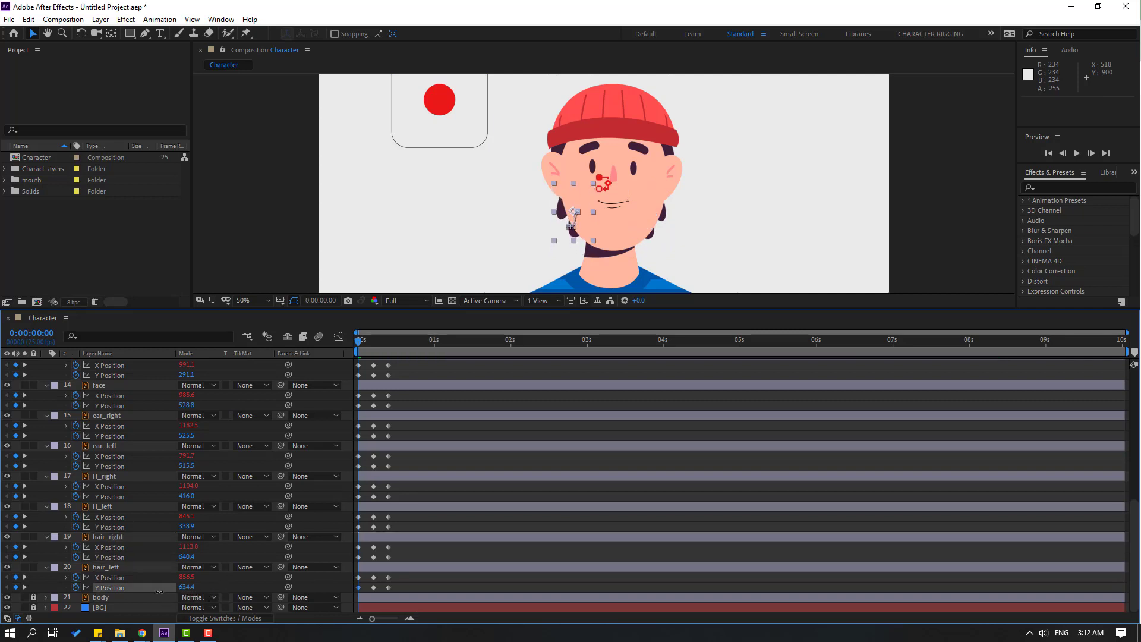
pyautogui.click(442, 456)
pyautogui.click(365, 341)
pyautogui.moveTo(365, 342)
pyautogui.mouseDown()
pyautogui.moveTo(376, 344)
pyautogui.moveTo(347, 344)
pyautogui.moveTo(379, 342)
pyautogui.moveTo(358, 344)
pyautogui.mouseUp()
# Step: At 0:00:00:00, raise the eyes by setting the Y Position of eye_right to 457.4 and of eye_left to 452.4
pyautogui.scroll(5, 488, 422)
pyautogui.scroll(4, 487, 426)
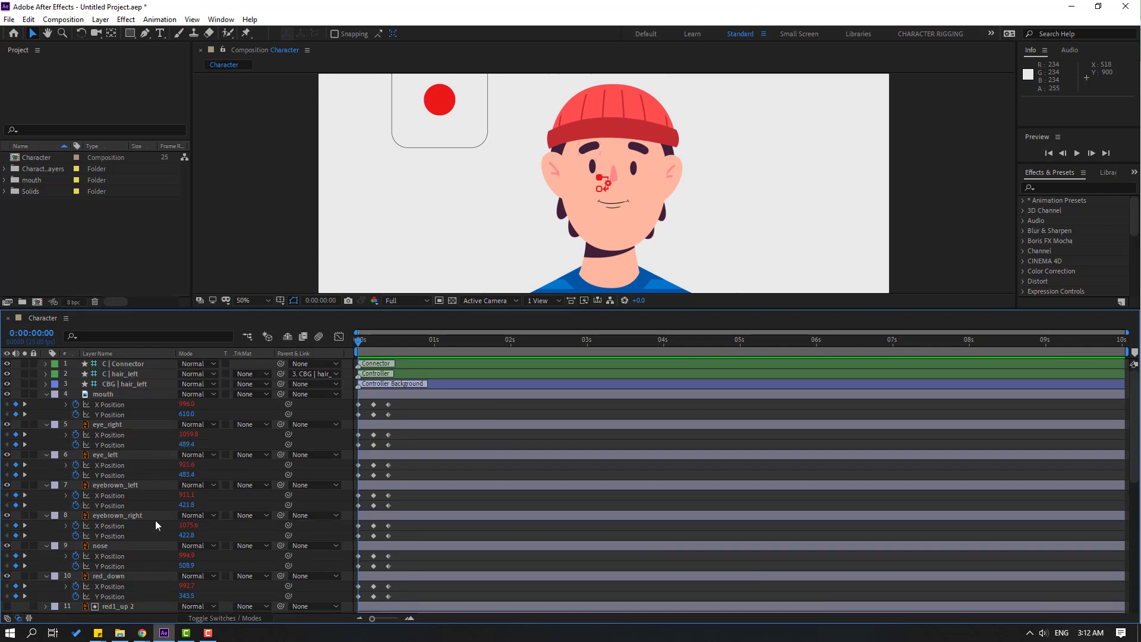
pyautogui.moveTo(186, 444); pyautogui.dragTo(205, 455)
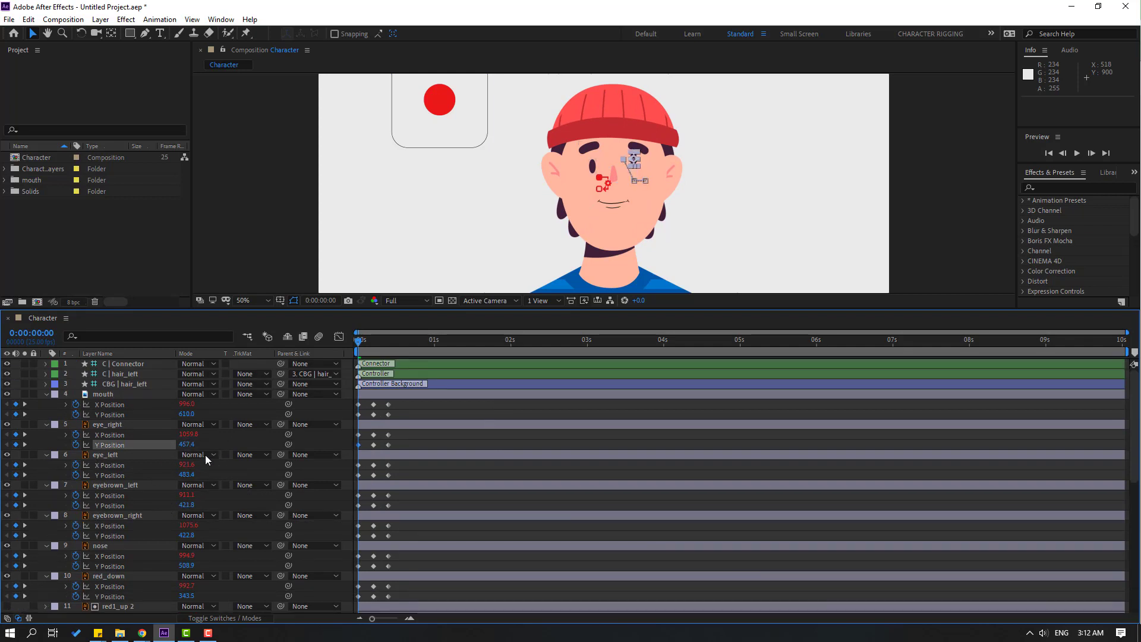
pyautogui.click(187, 474)
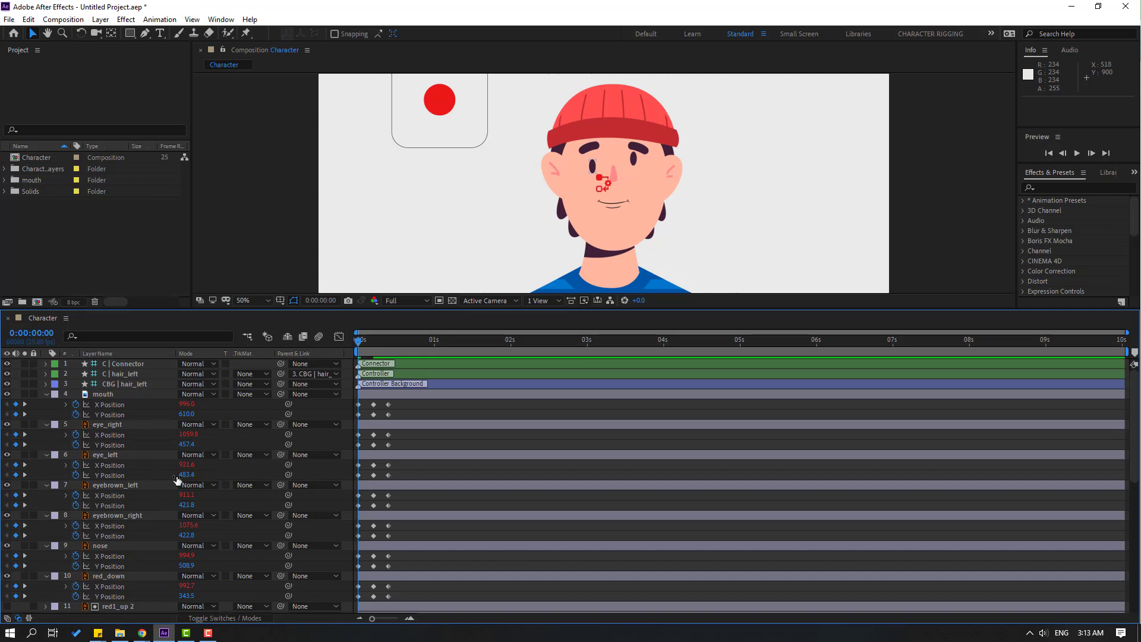
pyautogui.moveTo(187, 475); pyautogui.dragTo(168, 475)
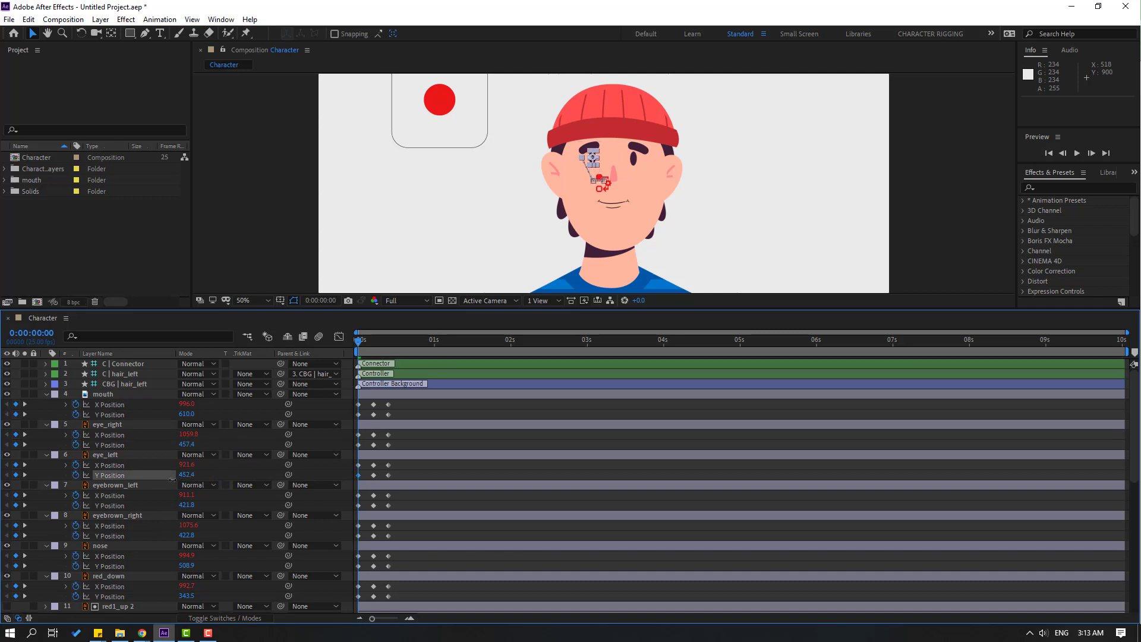
pyautogui.click(425, 444)
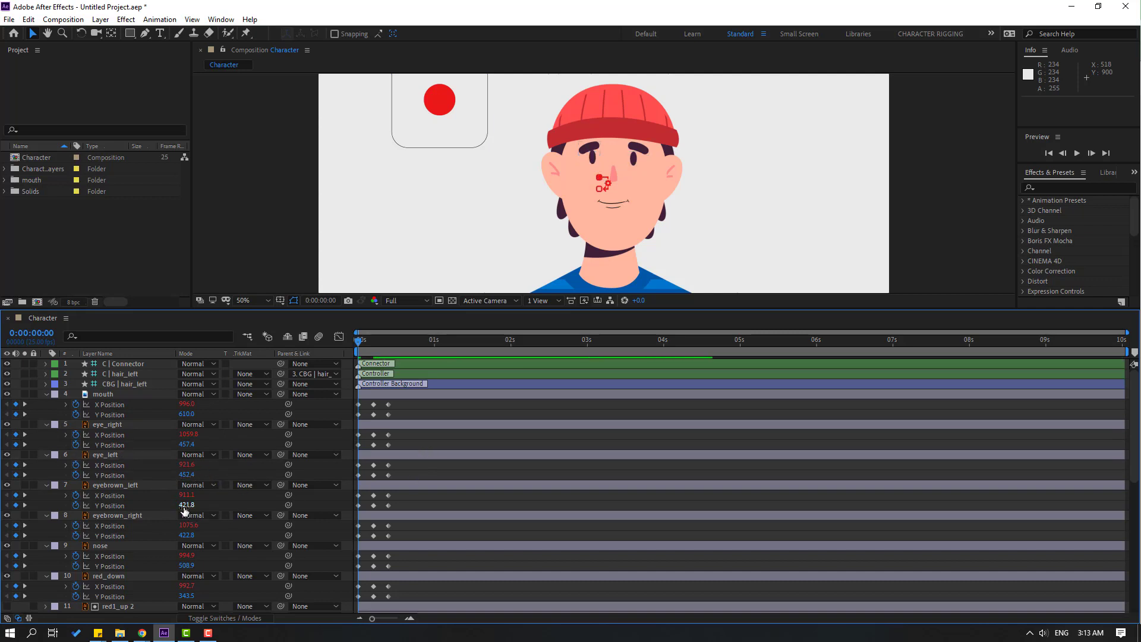
# Step: At 0:00:00:00, set the Y Position of eyebrown_left to 404.8 and of eyebrown_right to 408.8
pyautogui.moveTo(185, 506); pyautogui.dragTo(177, 537)
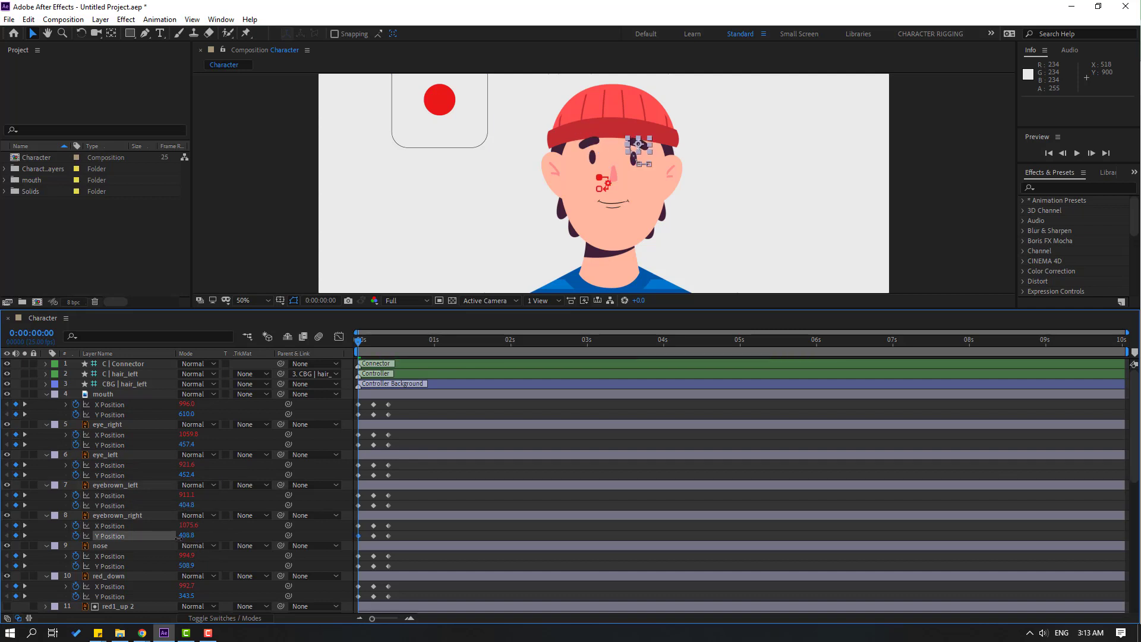
pyautogui.click(439, 495)
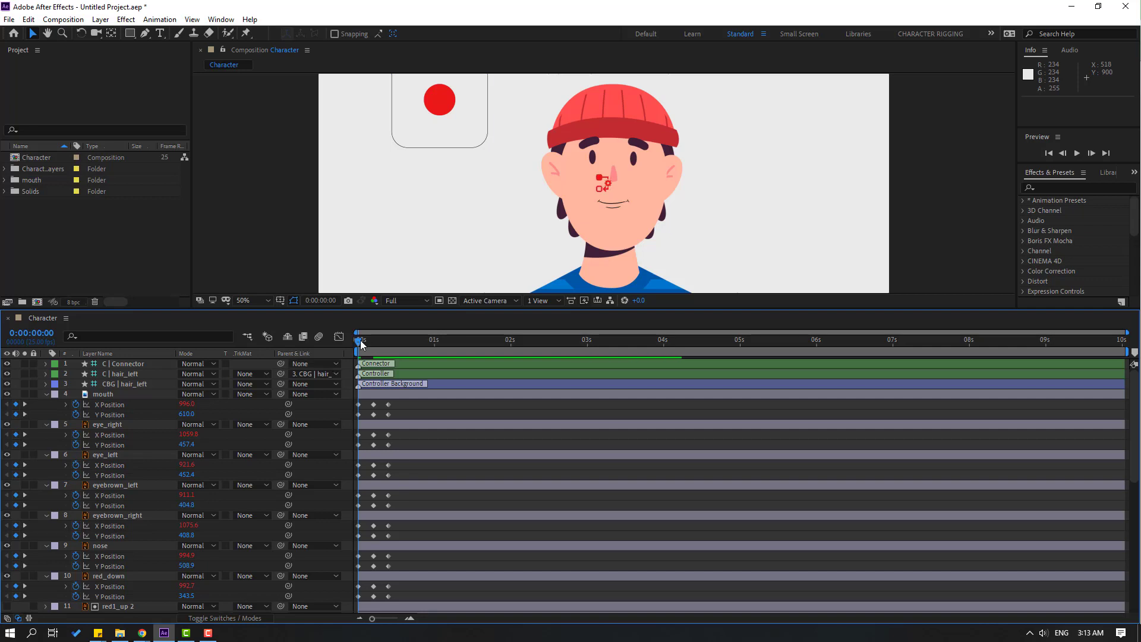
# Step: Go to the last keyframe at 0:00:00:10 and set the Y Position of the mouth layer to 715.0
pyautogui.moveTo(360, 340); pyautogui.dragTo(388, 340)
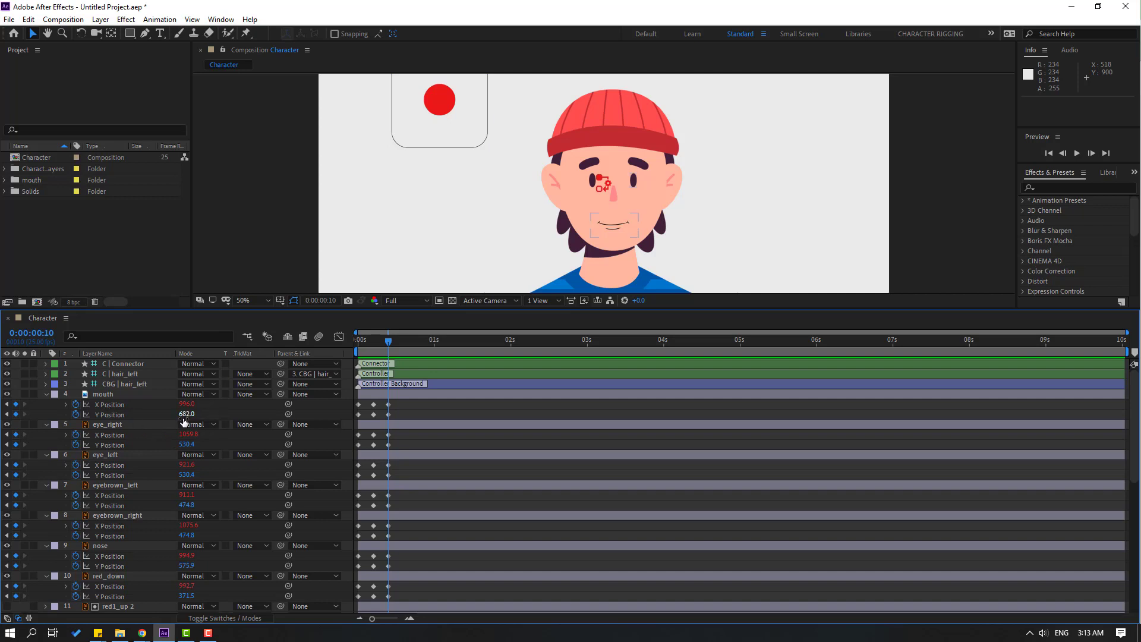
pyautogui.moveTo(187, 414); pyautogui.dragTo(206, 420)
pyautogui.click(233, 412)
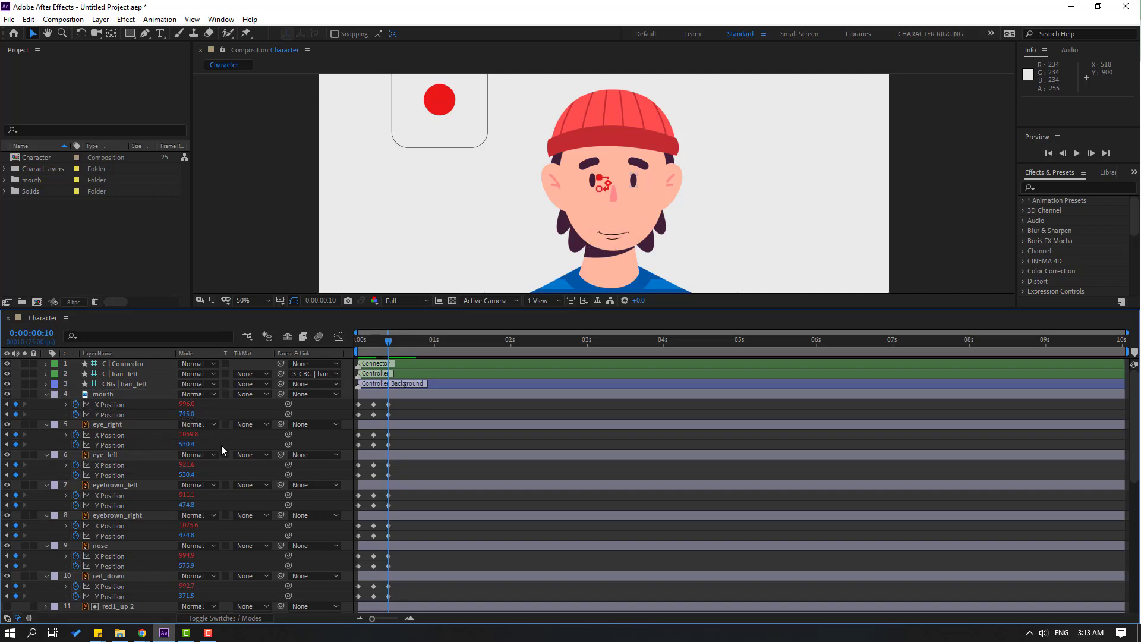
# Step: At 0:00:00:10, lower both eyes together by setting the Y Position of eye_right and eye_left to 558.4
pyautogui.click(388, 445)
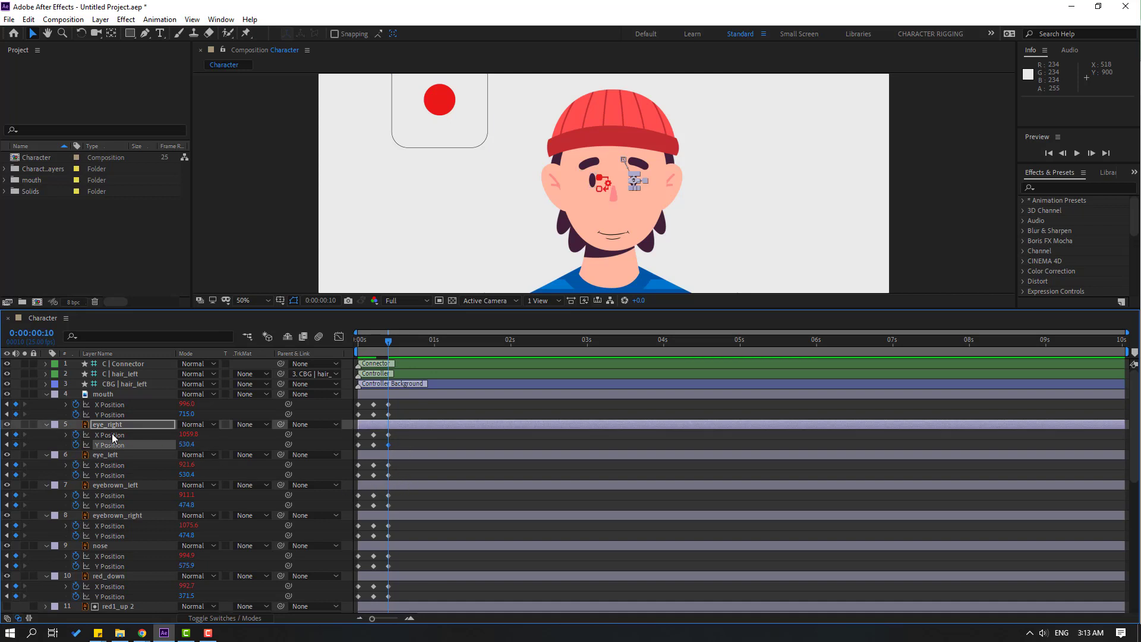
pyautogui.keyDown('shift'); pyautogui.click(388, 475); pyautogui.keyUp('shift')
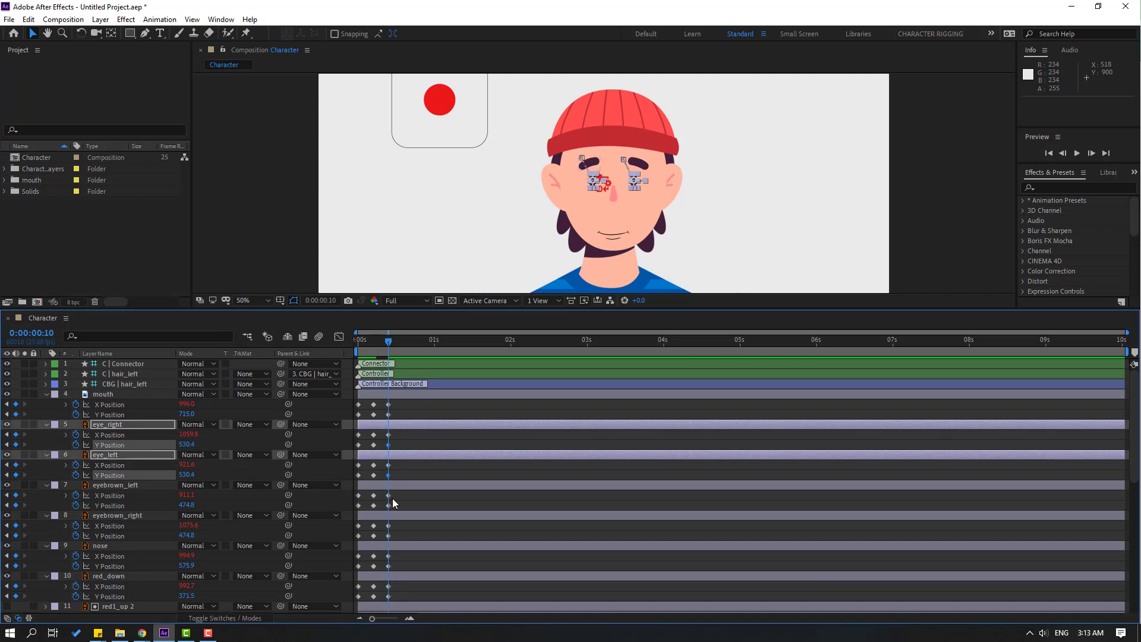
pyautogui.moveTo(186, 445); pyautogui.dragTo(203, 447)
pyautogui.click(409, 465)
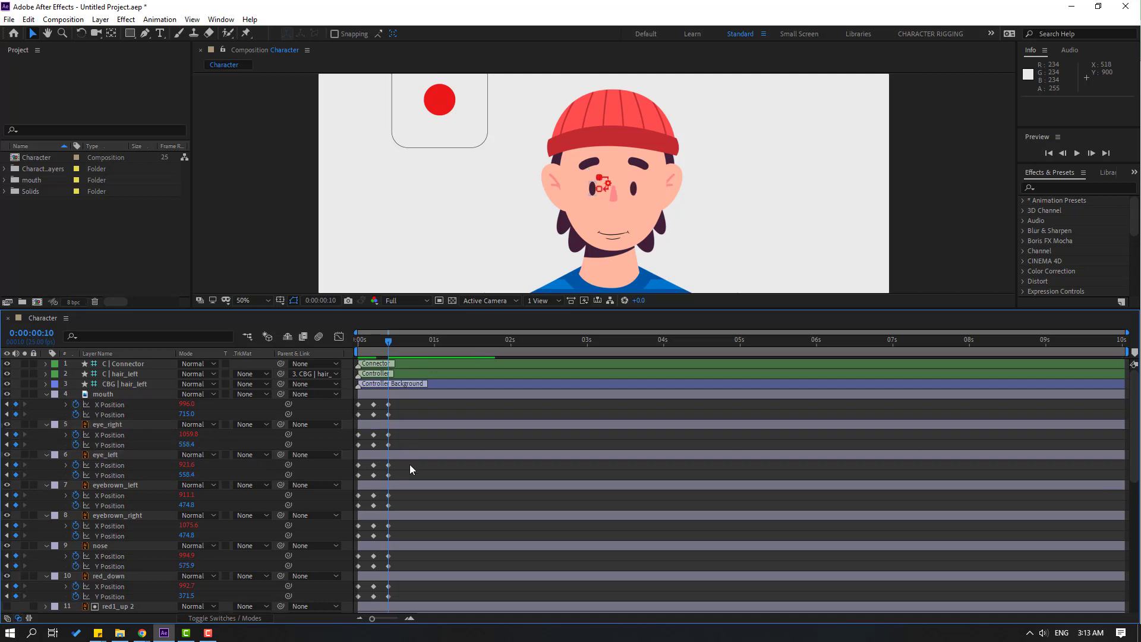
# Step: At 0:00:00:10, lower both eyebrows together by setting the Y Position of eyebrown_left and eyebrown_right to 508.8
pyautogui.click(388, 505)
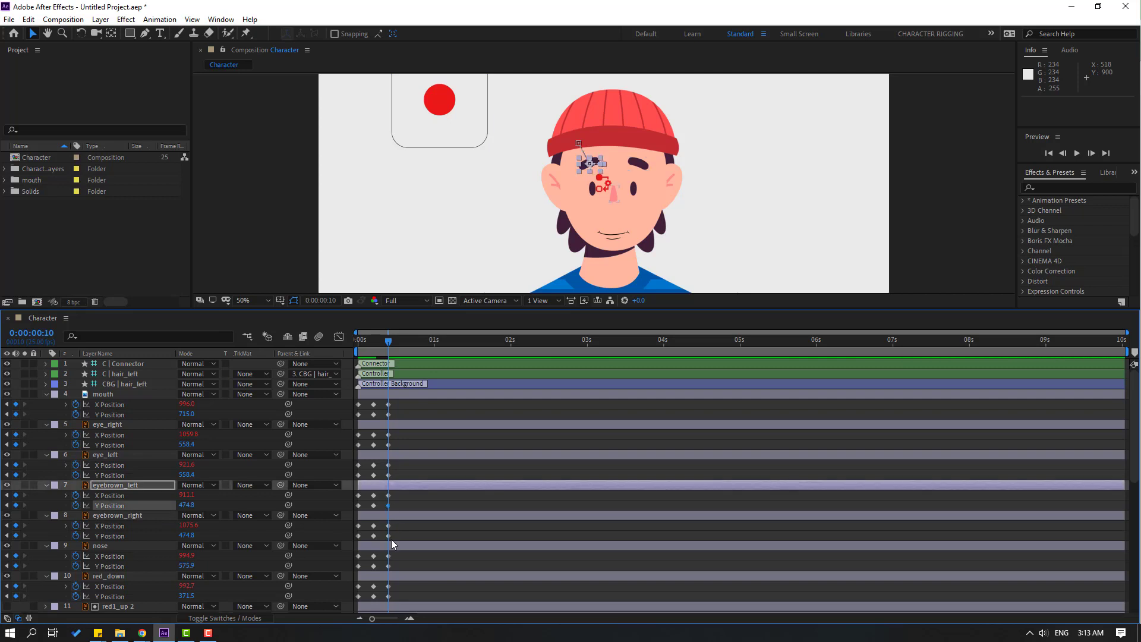
pyautogui.keyDown('shift'); pyautogui.click(388, 536); pyautogui.keyUp('shift')
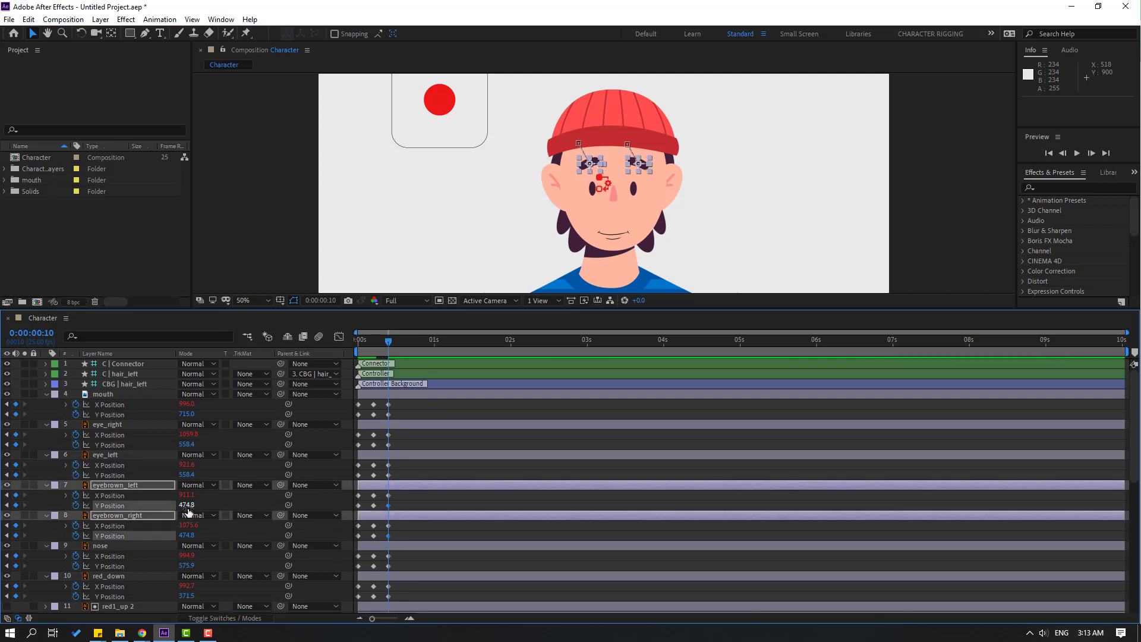
pyautogui.moveTo(186, 505); pyautogui.dragTo(208, 511)
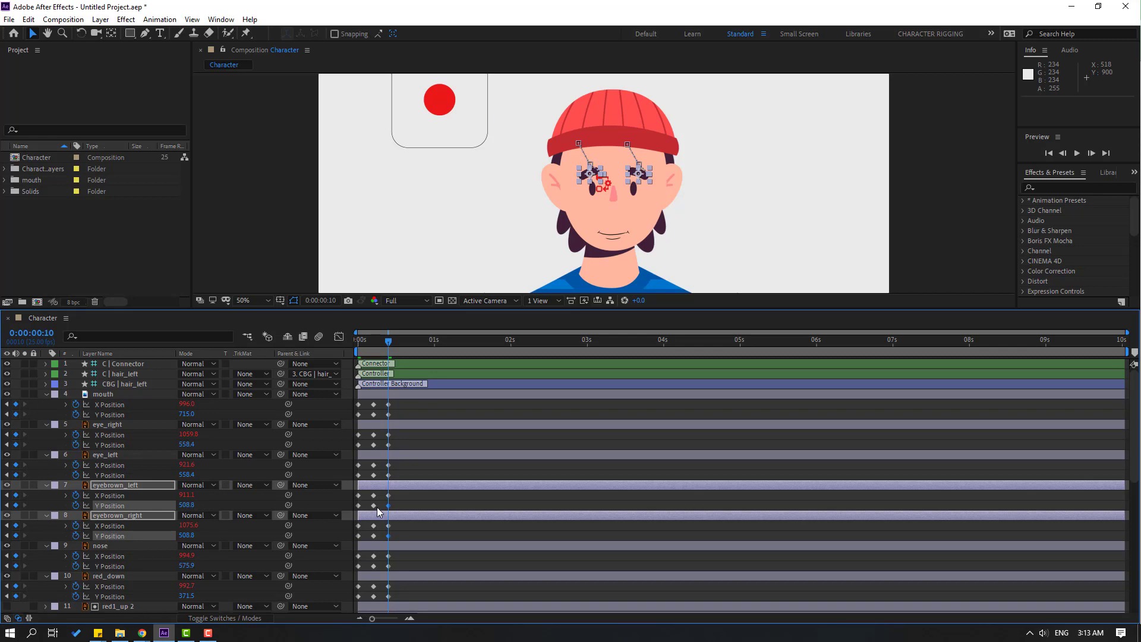
pyautogui.click(414, 510)
# Step: At 0:00:00:10, set the Y Position of the nose layer to 608.9 and preview the motion
pyautogui.scroll(-1, 395, 531)
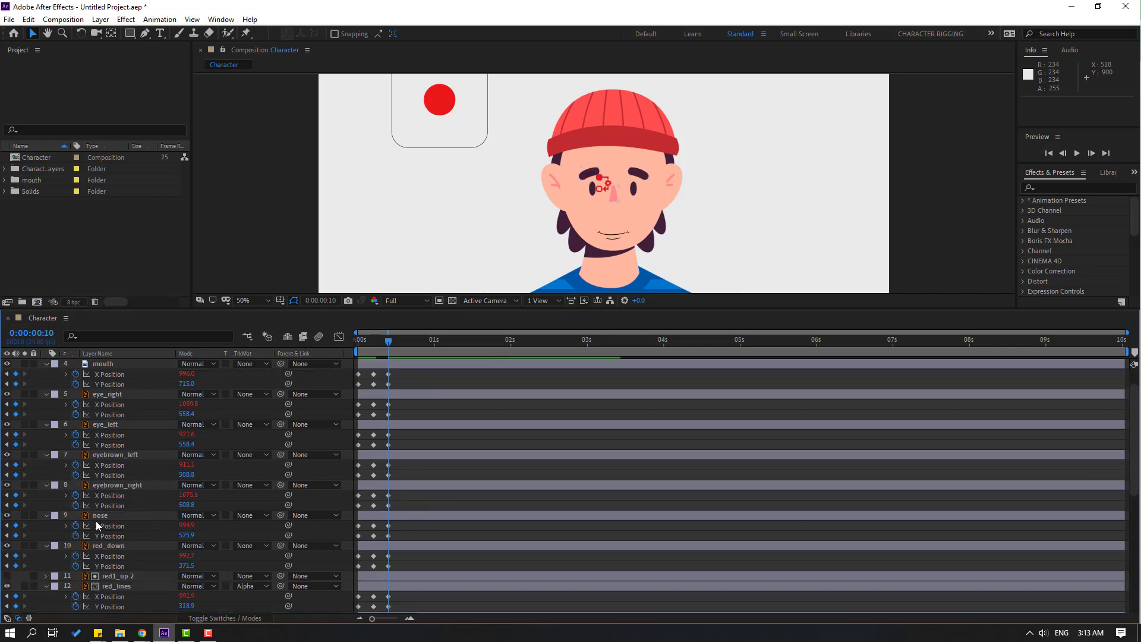
pyautogui.click(388, 536)
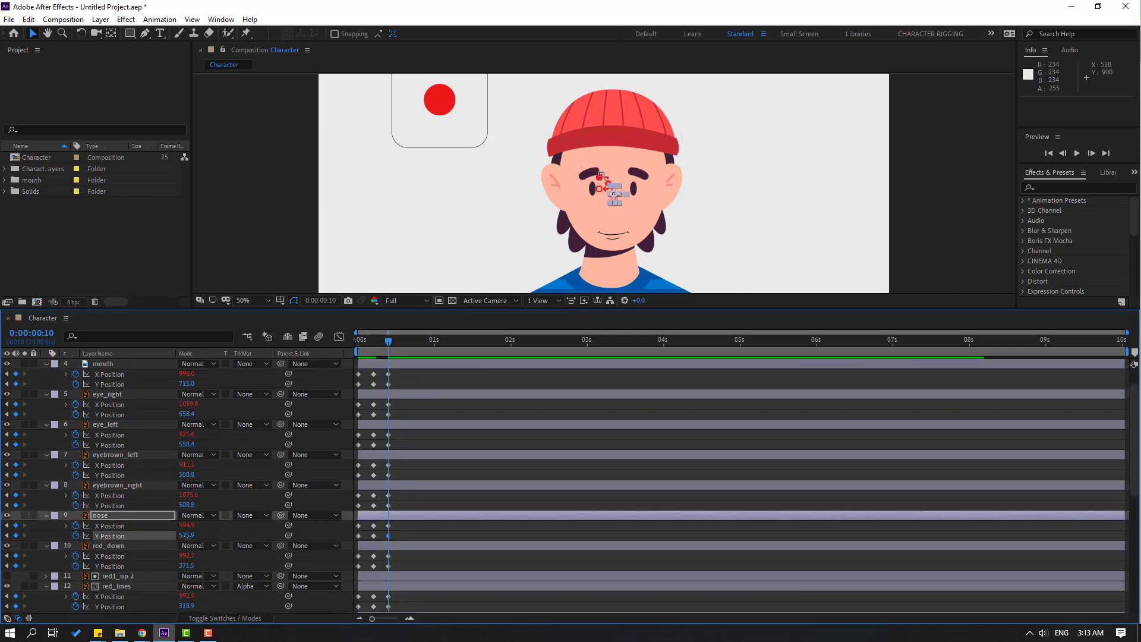
pyautogui.moveTo(186, 535); pyautogui.dragTo(240, 546)
pyautogui.click(439, 533)
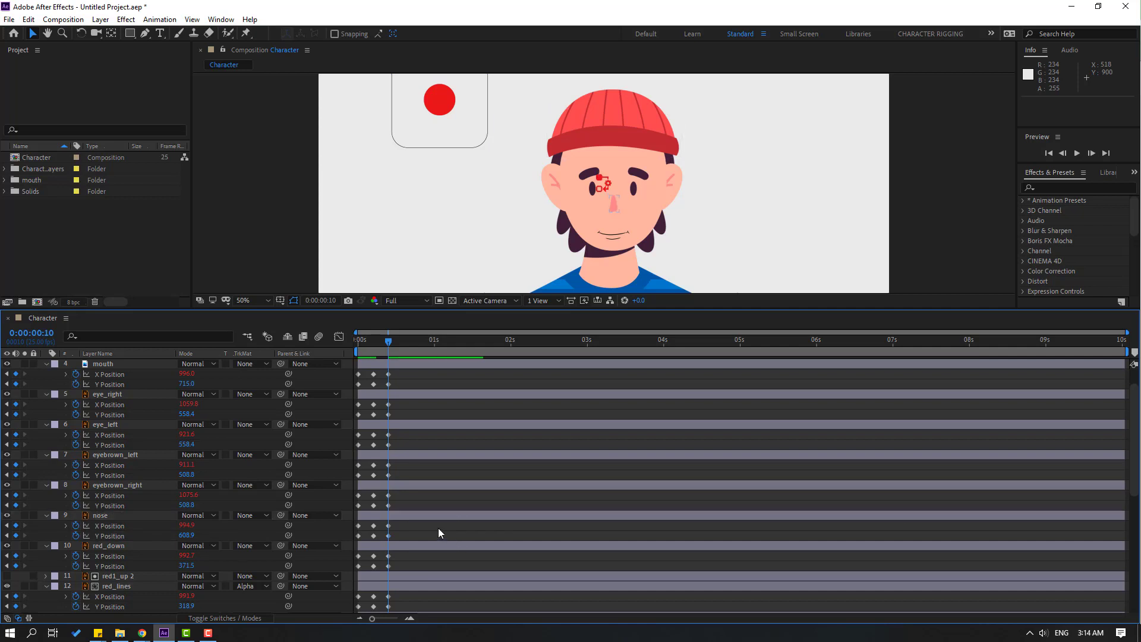
pyautogui.moveTo(387, 343)
pyautogui.mouseDown()
pyautogui.moveTo(371, 348)
pyautogui.moveTo(388, 350)
pyautogui.mouseUp()
# Step: At 0:00:00:10, set the Y Position of the red_down hat brim to 393.5
pyautogui.scroll(-1, 452, 469)
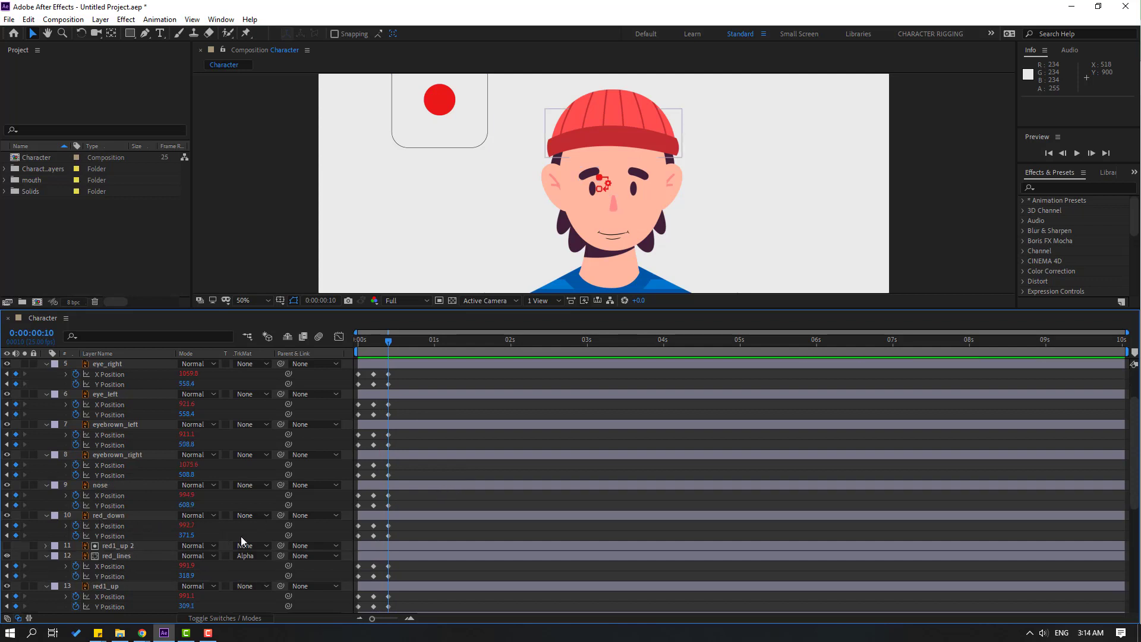
pyautogui.click(389, 536)
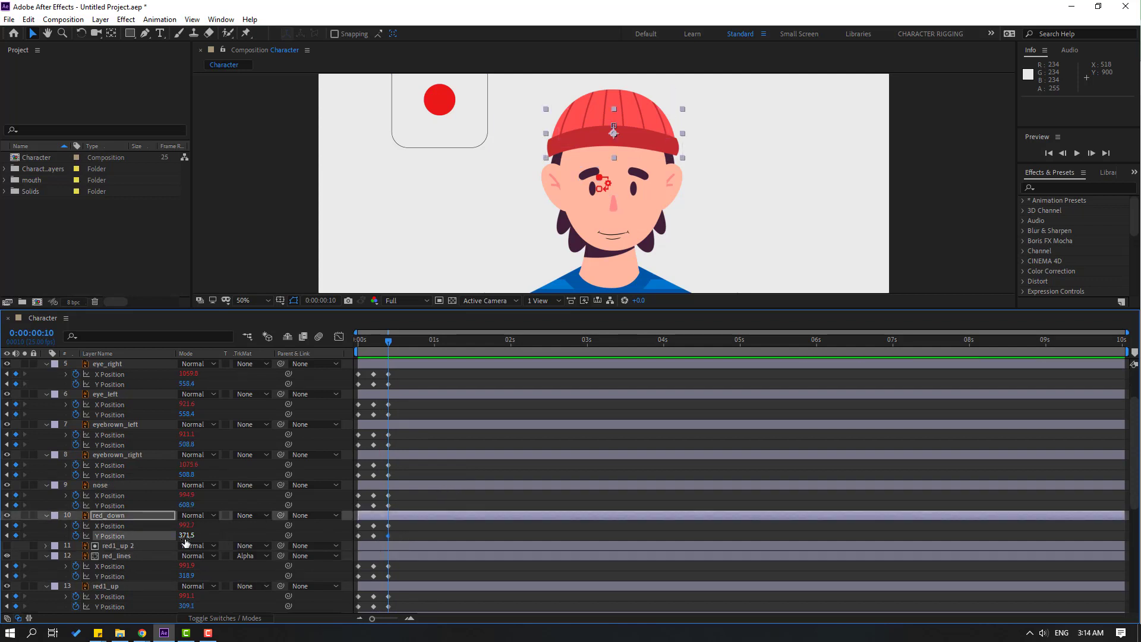
pyautogui.moveTo(186, 535); pyautogui.dragTo(198, 538)
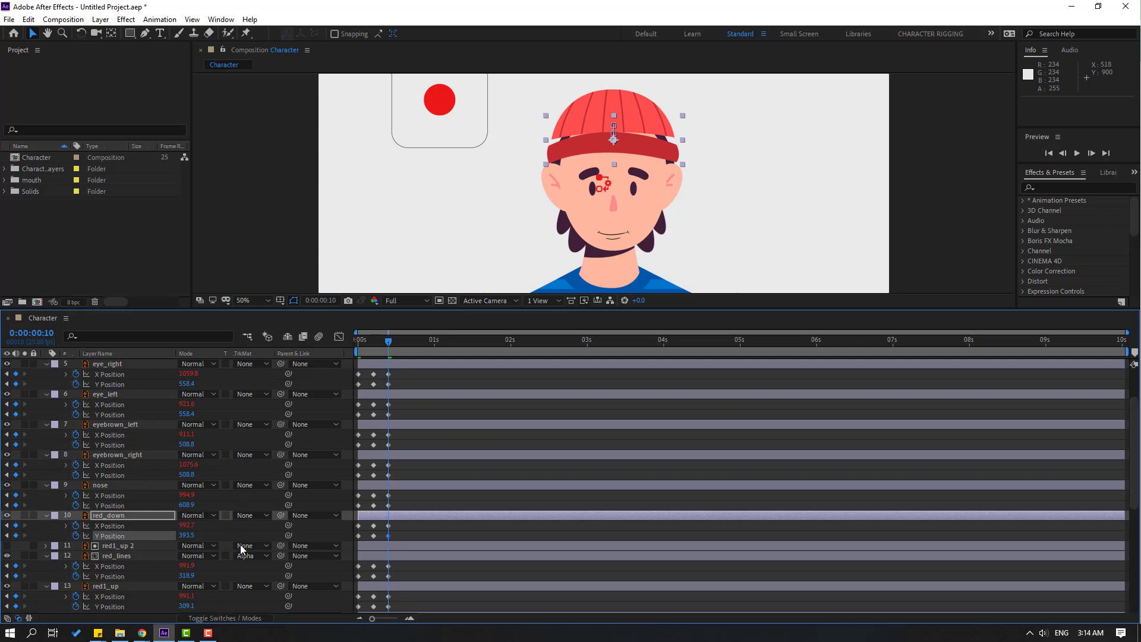
# Step: At 0:00:00:10, lower the upper hat by setting Y Position to 353.9 for red_lines and 334.1 for red1_up
pyautogui.scroll(-2, 241, 548)
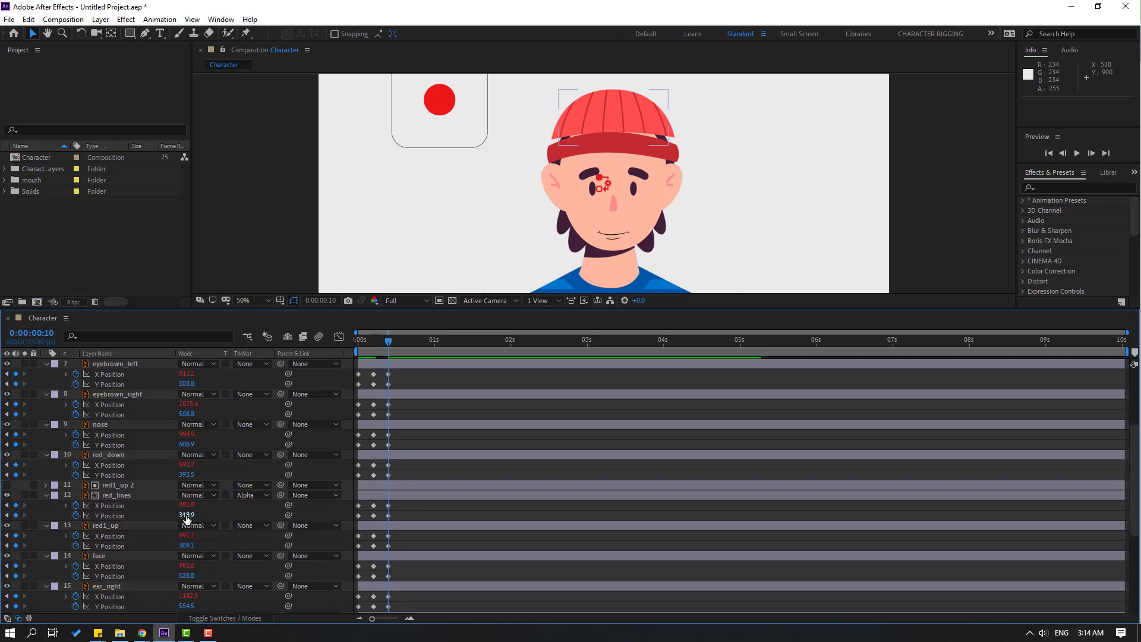
pyautogui.moveTo(186, 516); pyautogui.dragTo(201, 550)
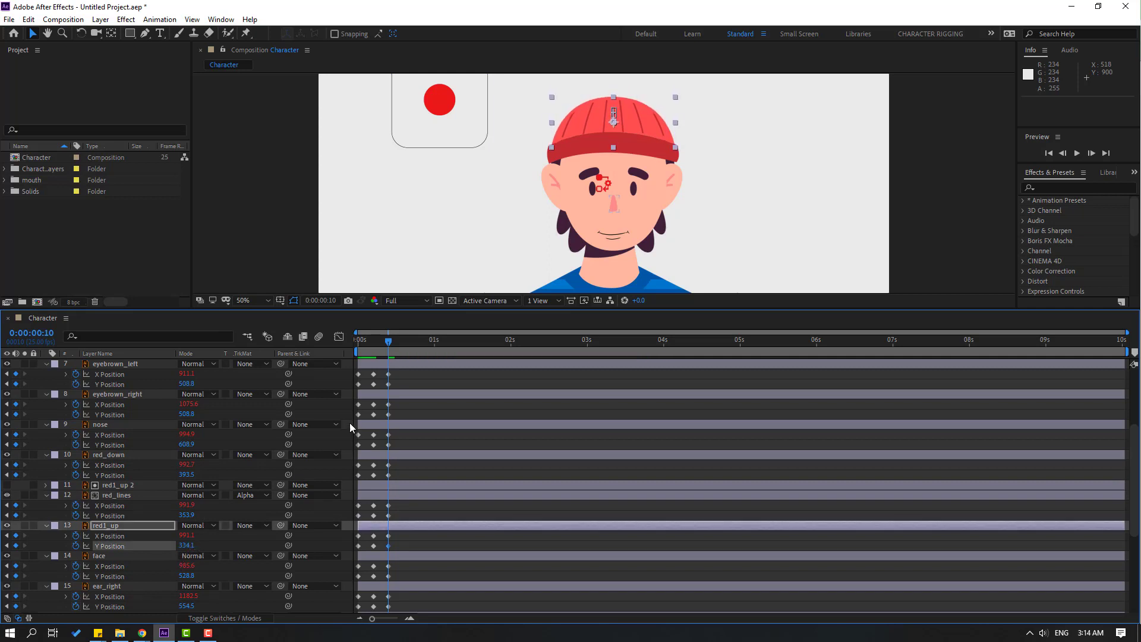
pyautogui.moveTo(381, 346)
pyautogui.mouseDown()
pyautogui.moveTo(349, 340)
pyautogui.moveTo(389, 346)
pyautogui.mouseUp()
pyautogui.scroll(-1, 474, 486)
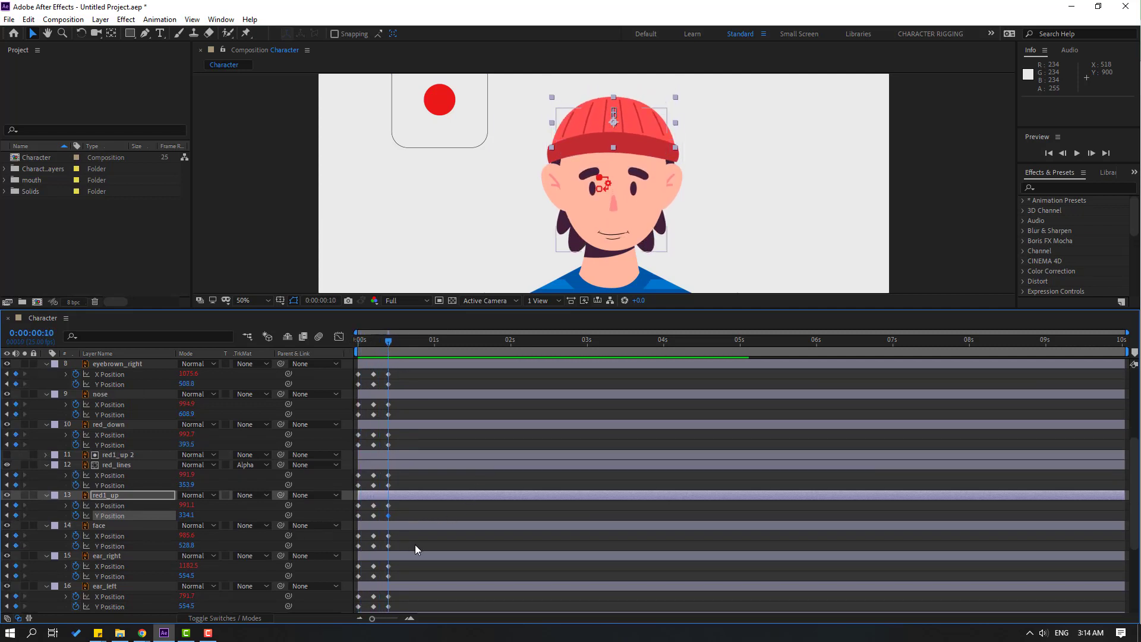
# Step: At 0:00:00:10, lower the ears by setting Y Position to 580.5 for ear_right and 578.5 for ear_left
pyautogui.click(389, 547)
pyautogui.scroll(-1, 368, 540)
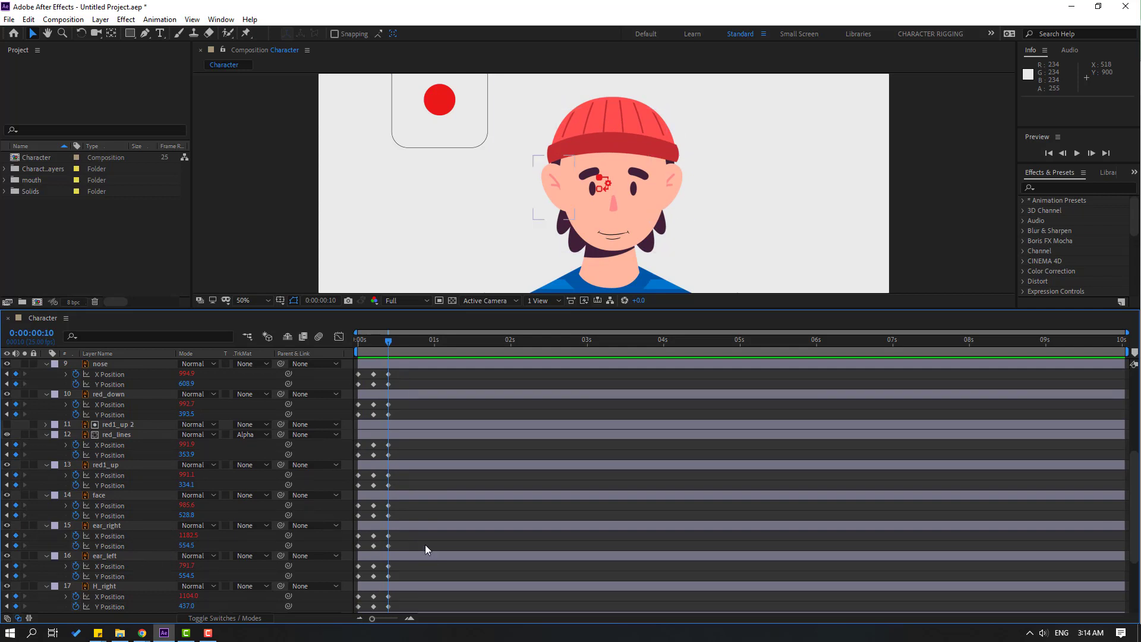
pyautogui.click(388, 546)
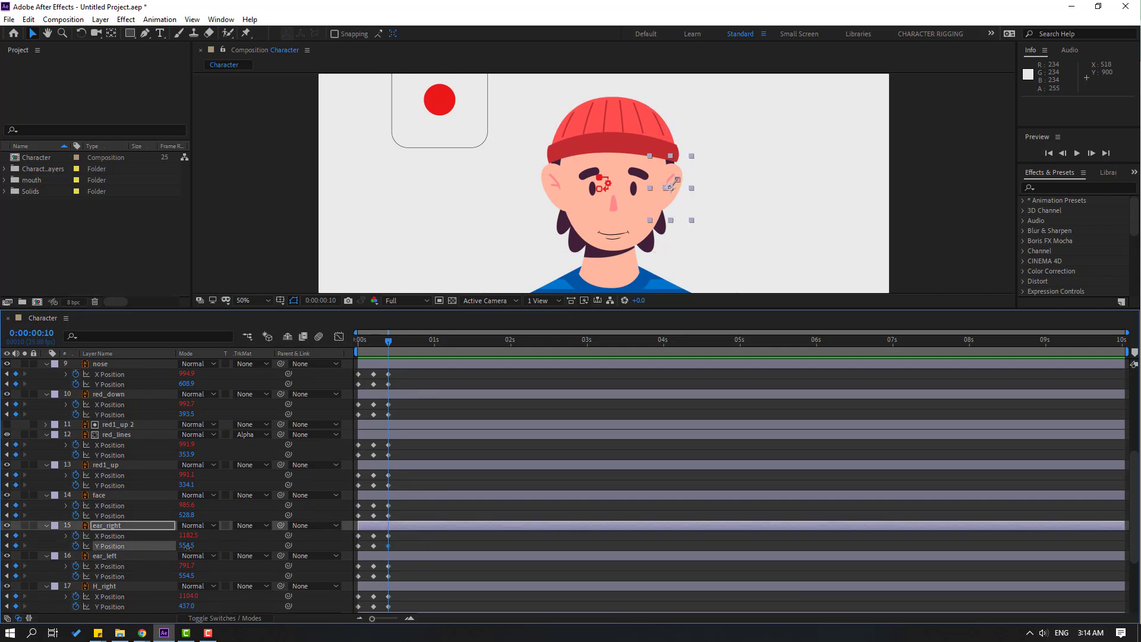
pyautogui.moveTo(187, 547); pyautogui.dragTo(199, 548)
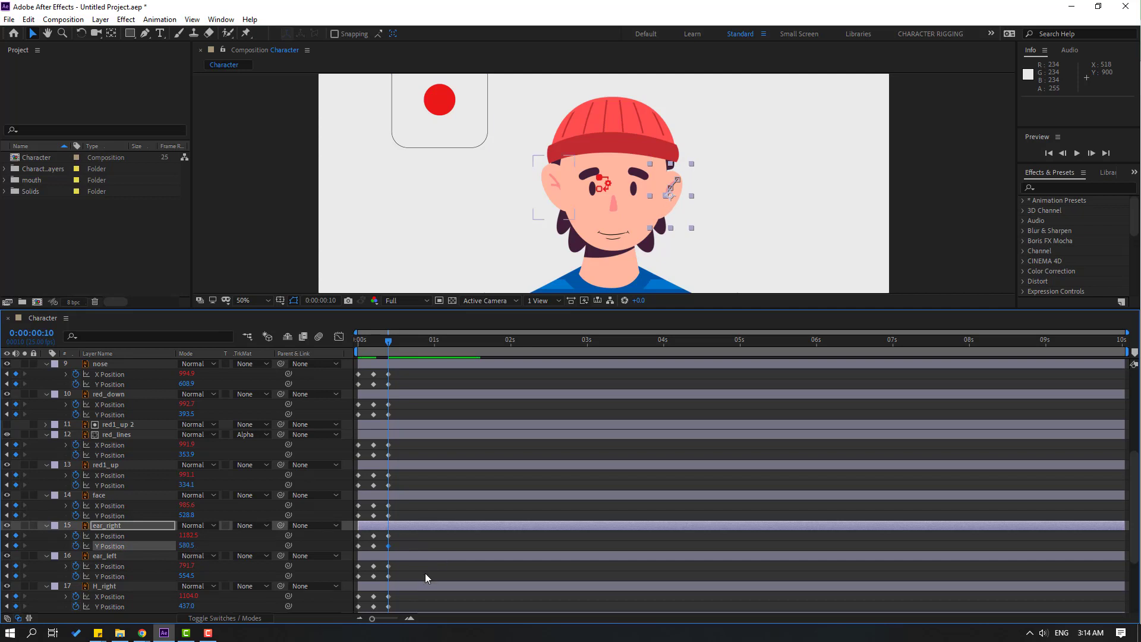
pyautogui.click(388, 577)
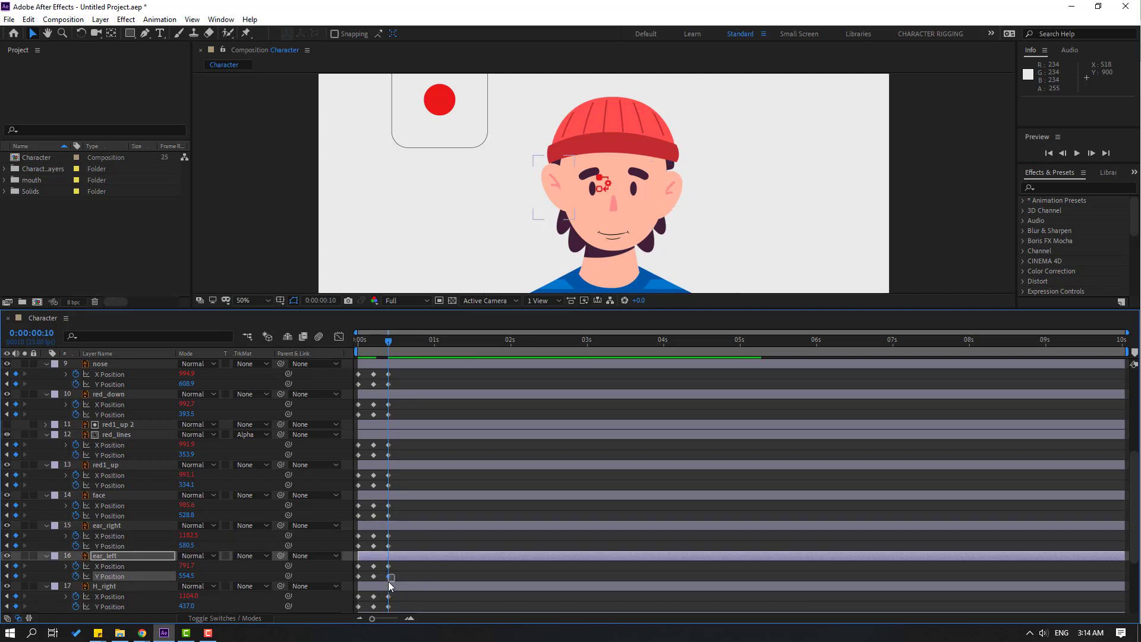
pyautogui.moveTo(188, 576); pyautogui.dragTo(205, 574)
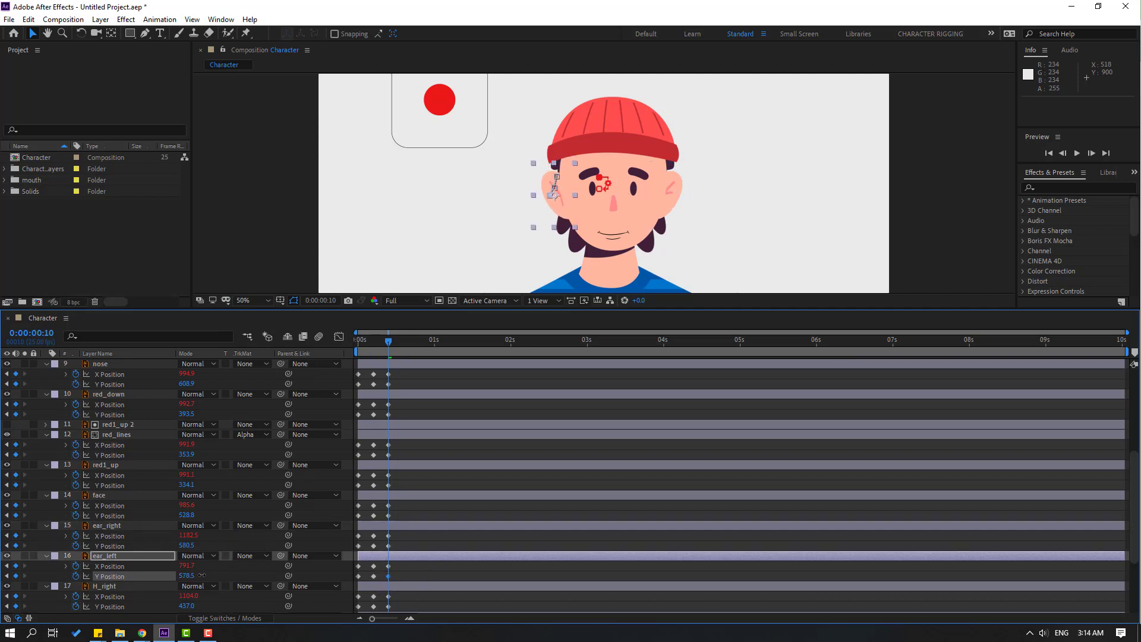
# Step: At 0:00:00:10, lower H_right and H_left together, setting their Y Positions to 463.0 and 407.9
pyautogui.scroll(-3, 244, 580)
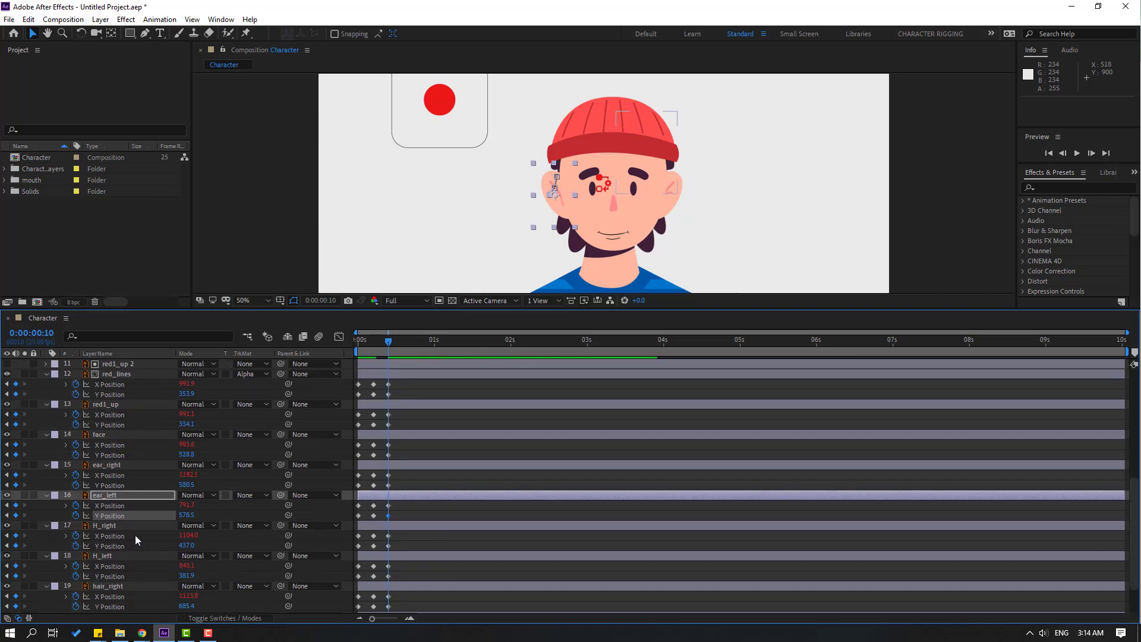
pyautogui.click(388, 546)
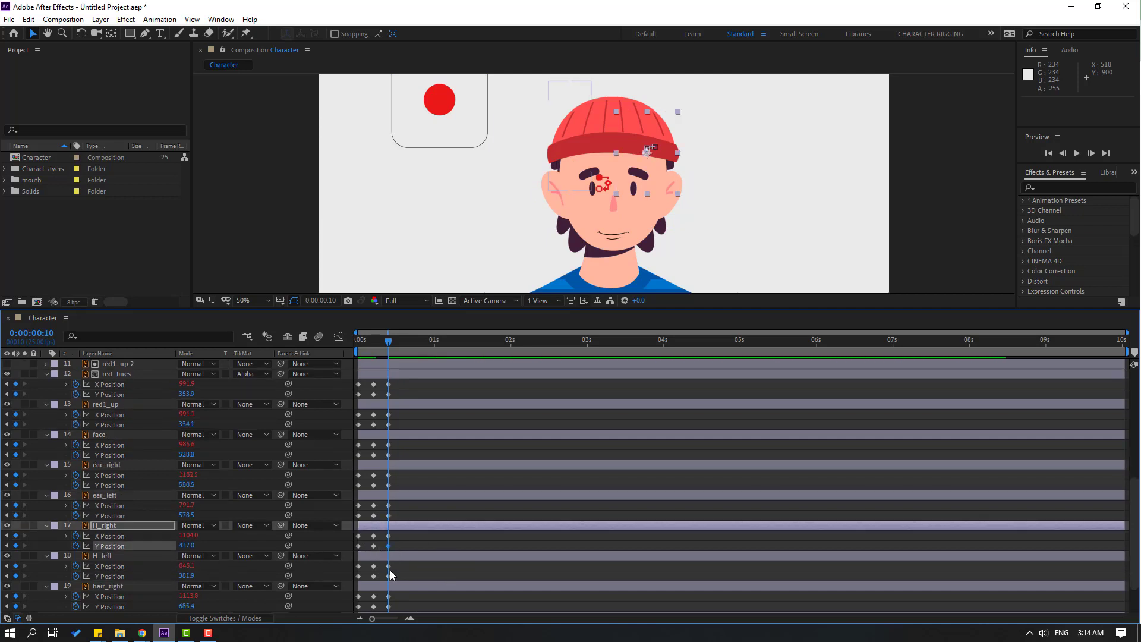
pyautogui.keyDown('shift'); pyautogui.click(388, 576); pyautogui.keyUp('shift')
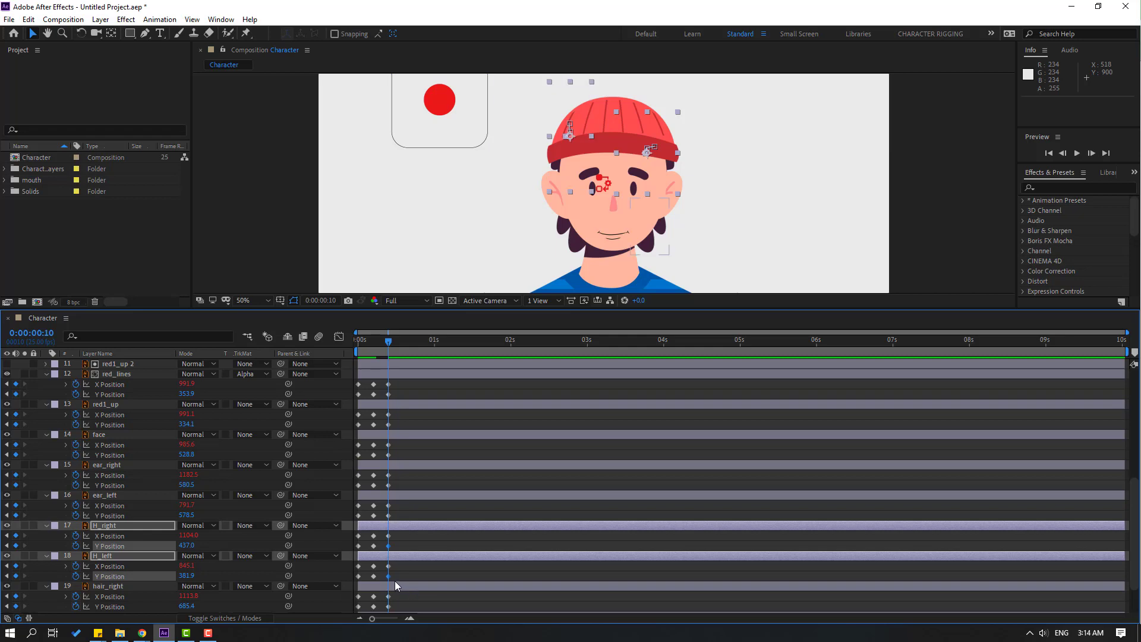
pyautogui.moveTo(190, 548); pyautogui.dragTo(205, 546)
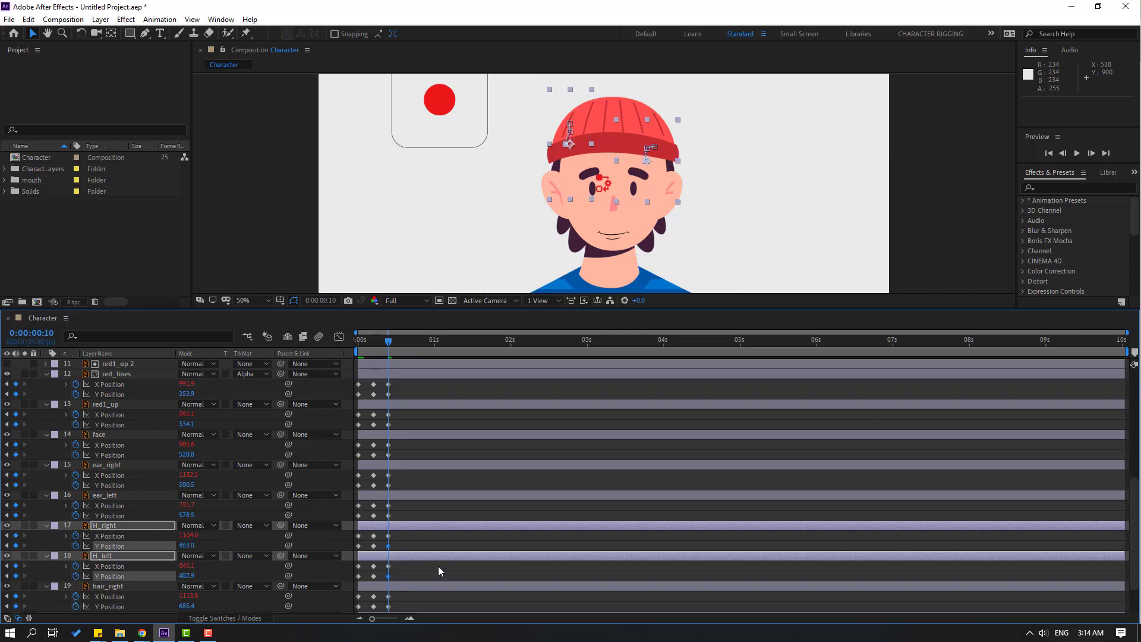
# Step: At 0:00:00:10, set the Y Position of hair_right and hair_left together to 705.4 and scrub back to the start to preview
pyautogui.scroll(-2, 438, 572)
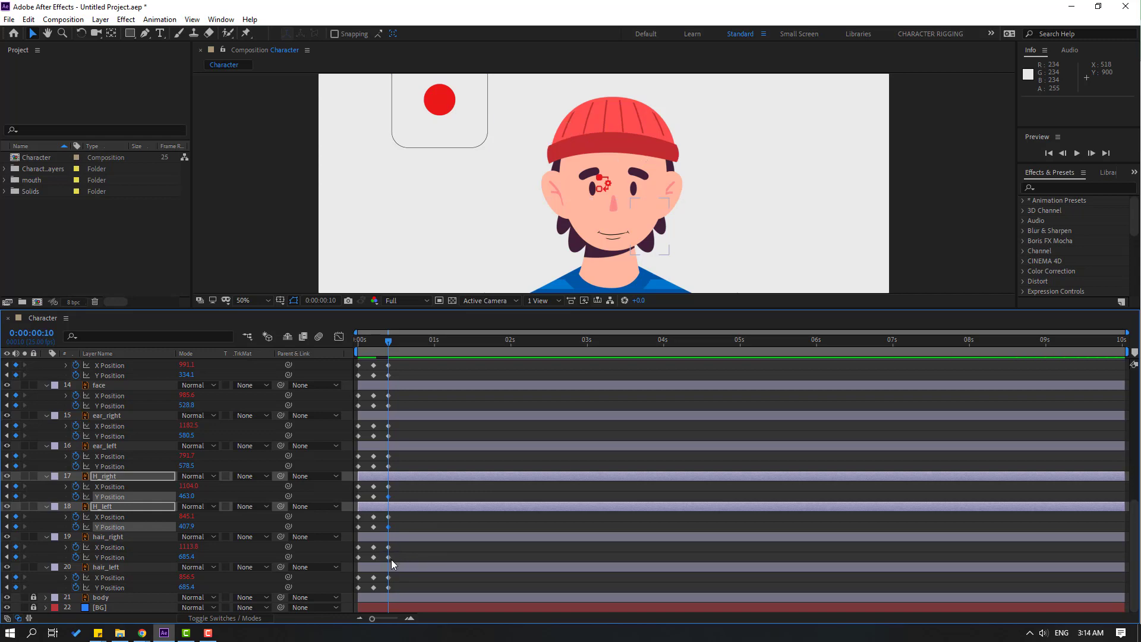
pyautogui.click(388, 557)
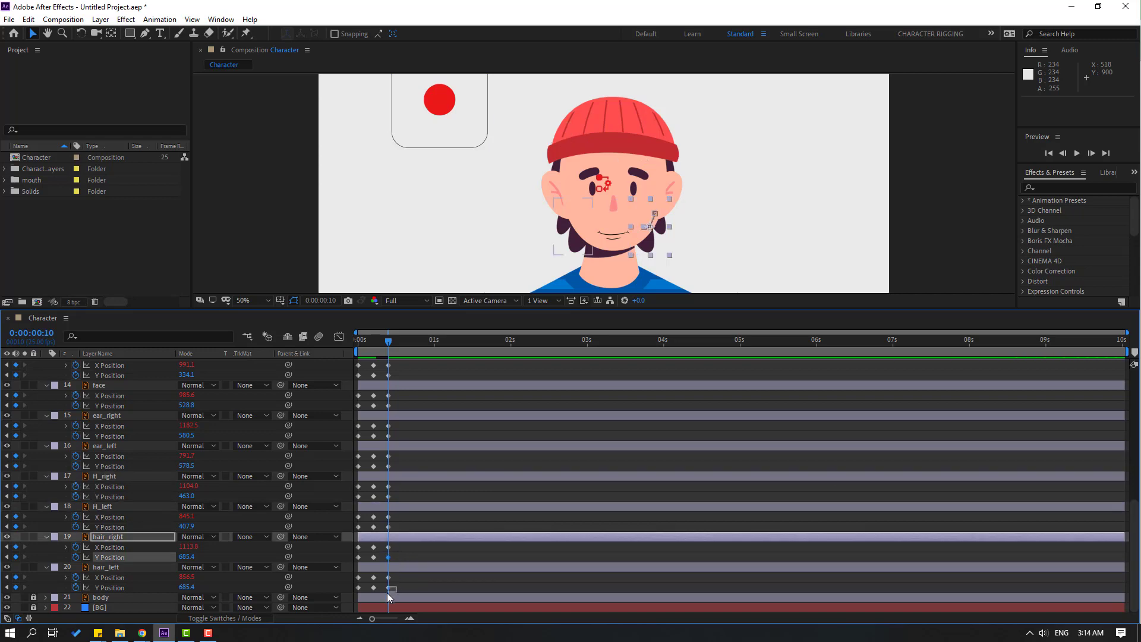
pyautogui.keyDown('shift'); pyautogui.click(388, 587); pyautogui.keyUp('shift')
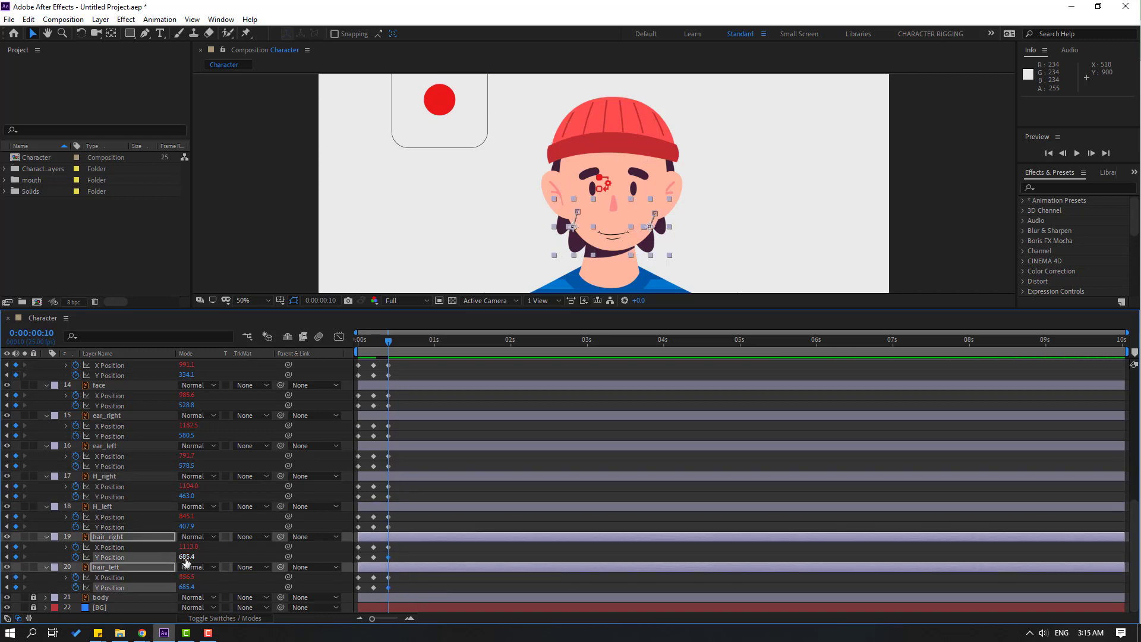
pyautogui.moveTo(187, 558); pyautogui.dragTo(200, 559)
pyautogui.click(405, 460)
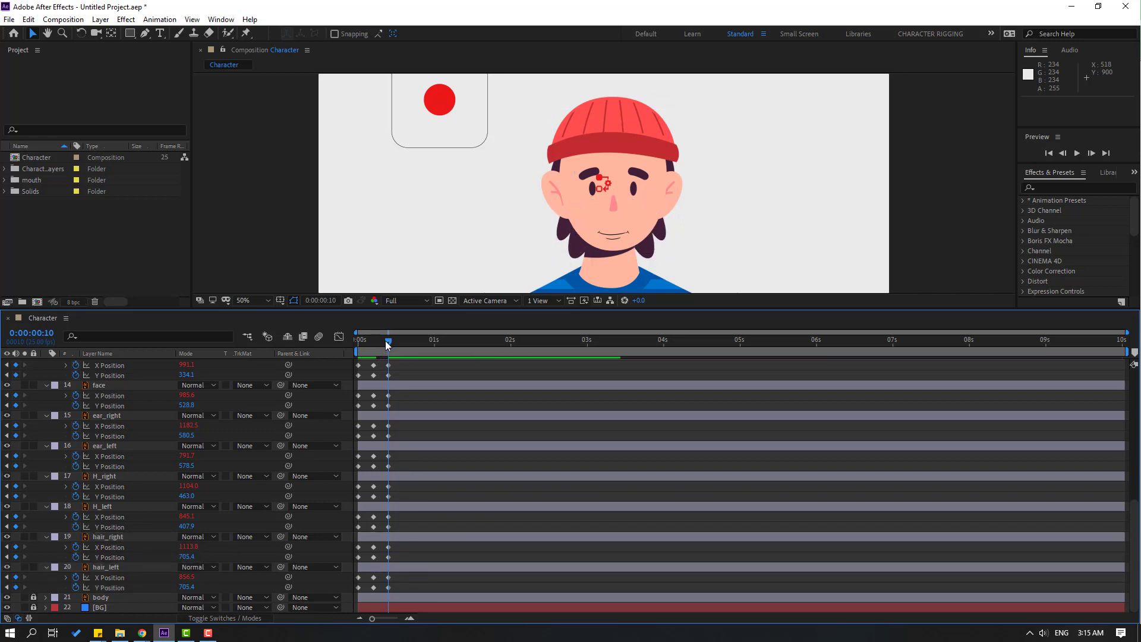
pyautogui.moveTo(386, 344); pyautogui.dragTo(342, 354)
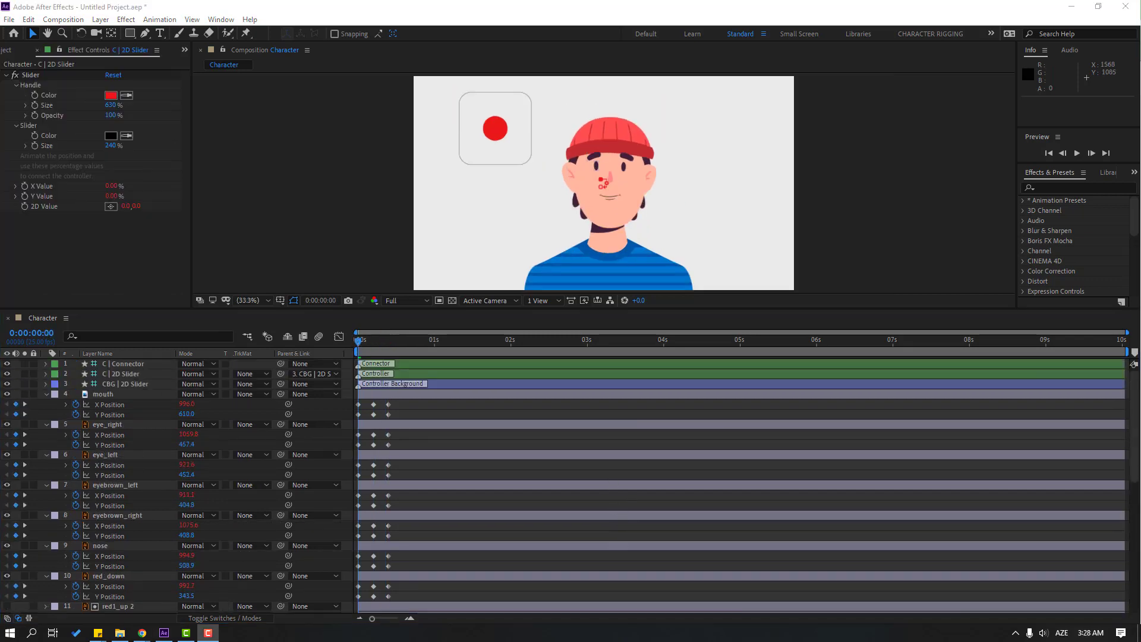
# Step: Bring up the Duik panel and select all Y Position keyframes of the mouth, eyes, eyebrows and nose layers
pyautogui.moveTo(1140, 223); pyautogui.dragTo(925, 88)
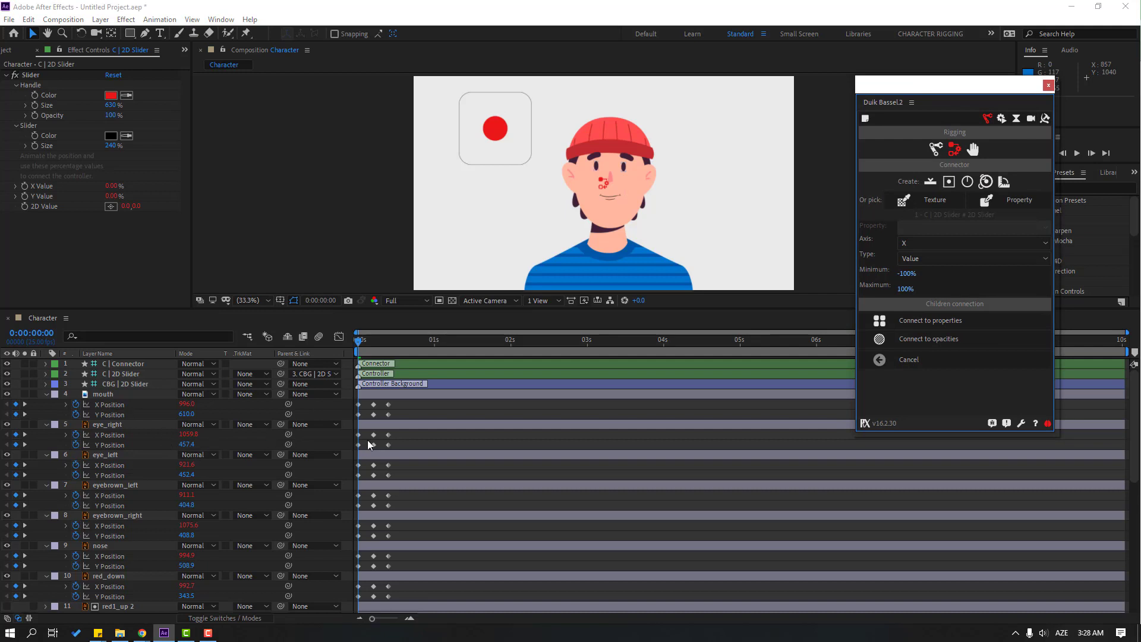
pyautogui.moveTo(395, 417); pyautogui.dragTo(357, 479)
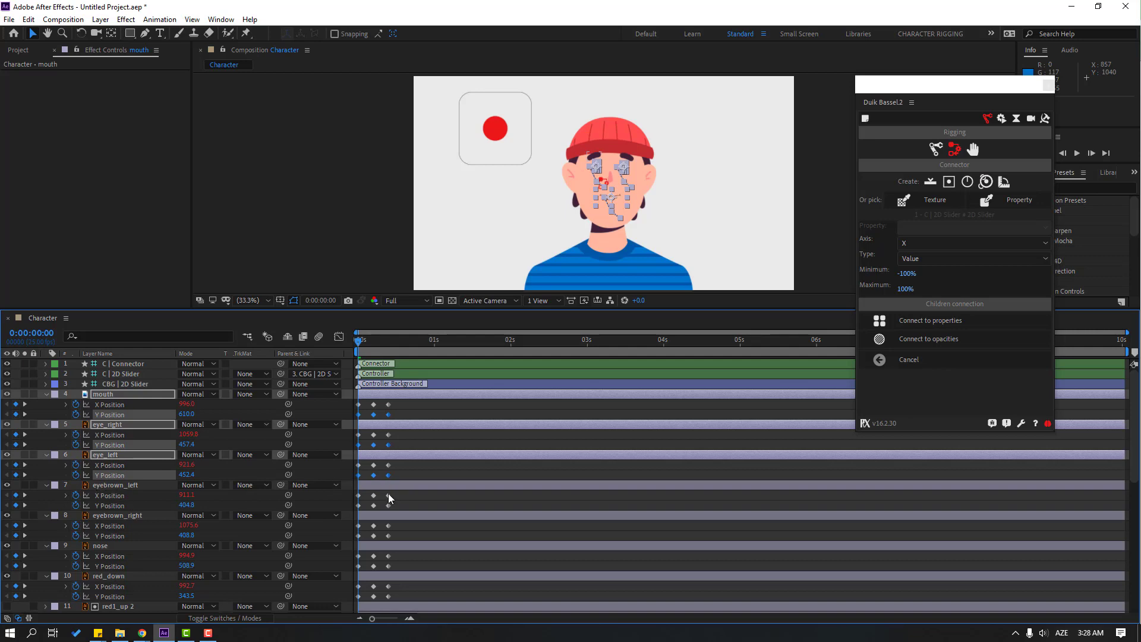
pyautogui.moveTo(396, 508); pyautogui.dragTo(349, 572)
pyautogui.scroll(-2, 398, 569)
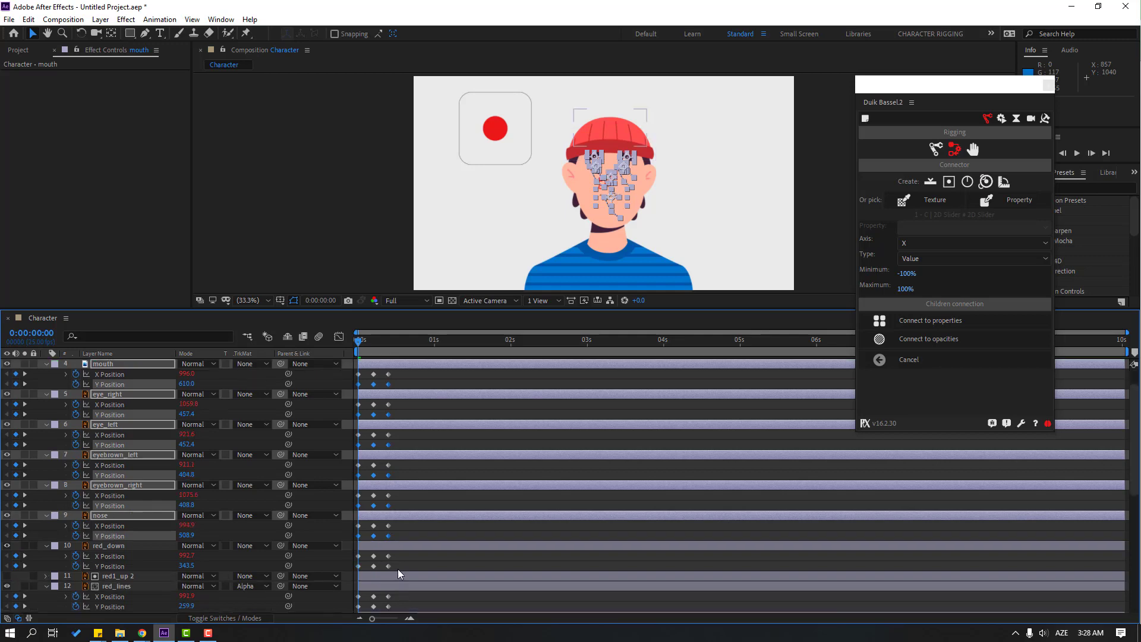
pyautogui.scroll(-1, 398, 569)
# Step: Extend the selection with the Y Position keyframes of every remaining animated layer from red_down through face, ears and H layers to hair_left
pyautogui.moveTo(396, 534); pyautogui.dragTo(351, 539)
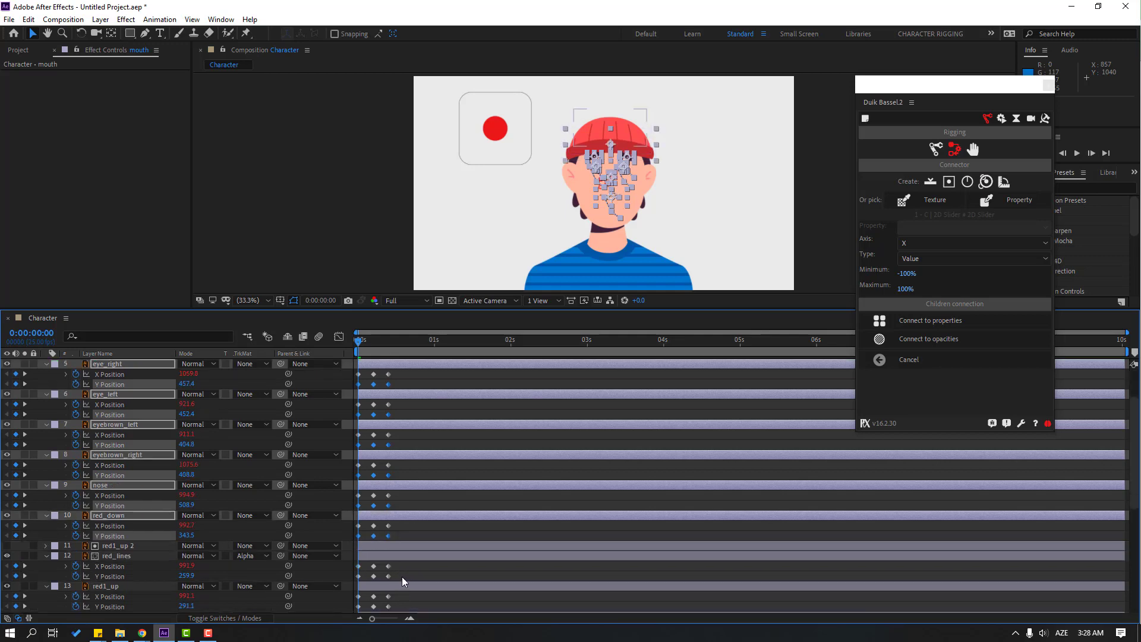
pyautogui.moveTo(402, 577); pyautogui.dragTo(352, 585)
pyautogui.scroll(-2, 402, 572)
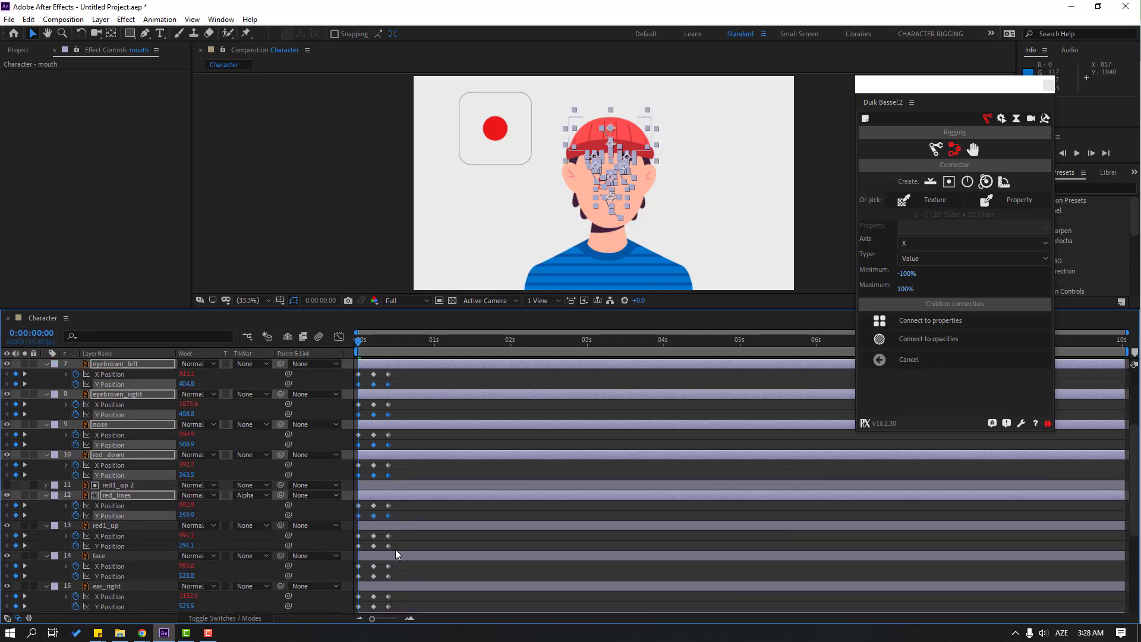
pyautogui.moveTo(395, 549); pyautogui.dragTo(351, 579)
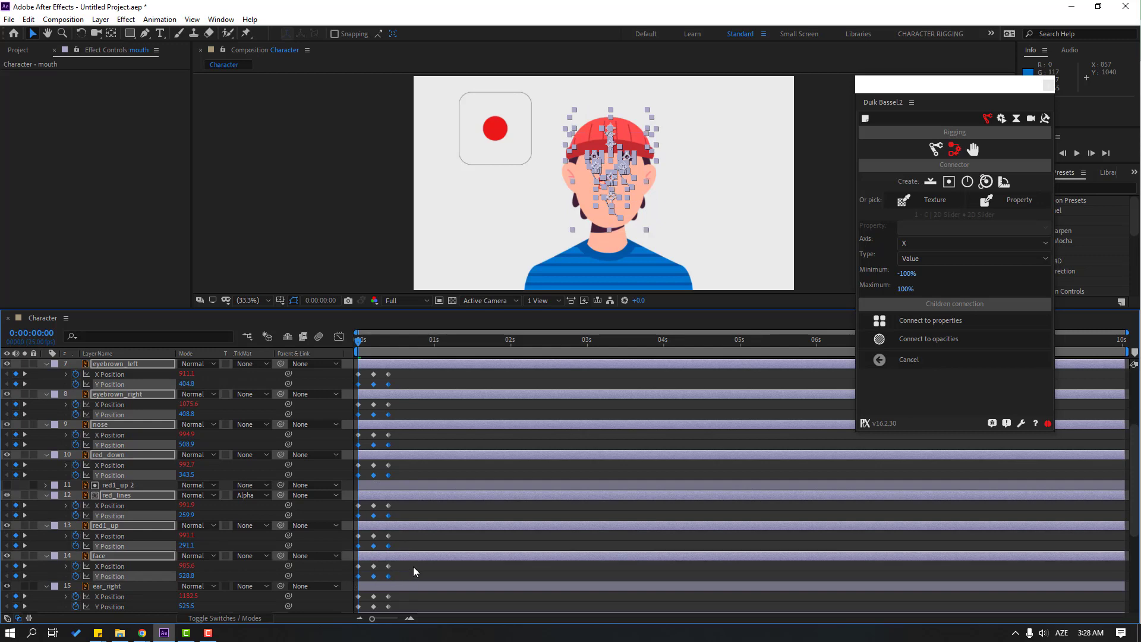
pyautogui.scroll(-2, 413, 566)
pyautogui.moveTo(394, 548); pyautogui.dragTo(349, 580)
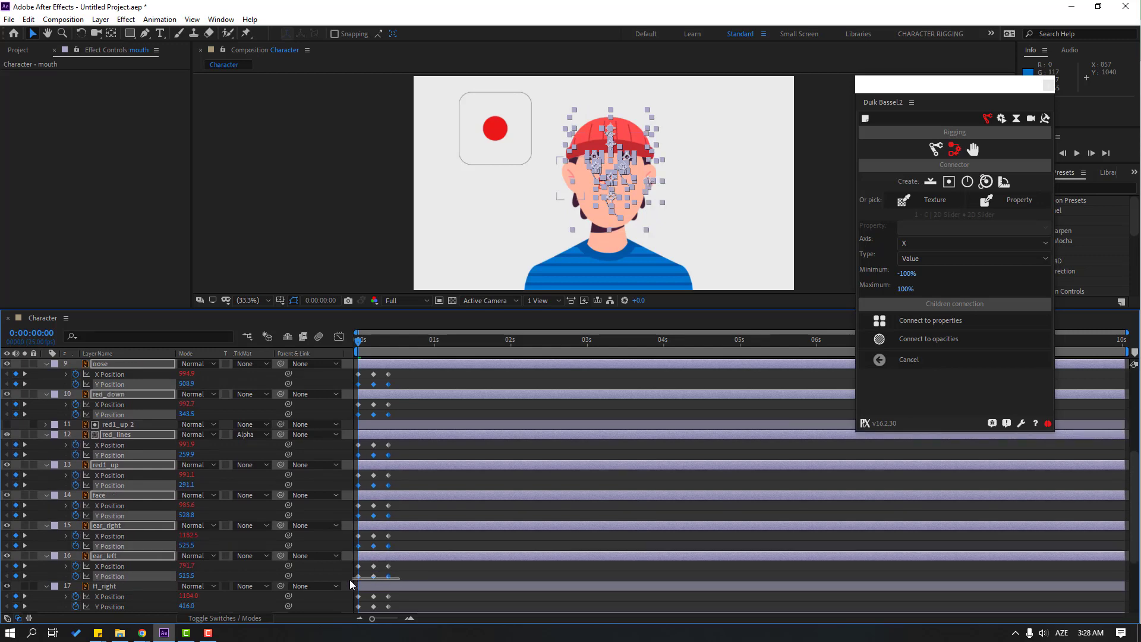
pyautogui.scroll(-2, 401, 574)
pyautogui.moveTo(395, 548); pyautogui.dragTo(345, 608)
pyautogui.scroll(-1, 408, 584)
pyautogui.scroll(-1, 430, 577)
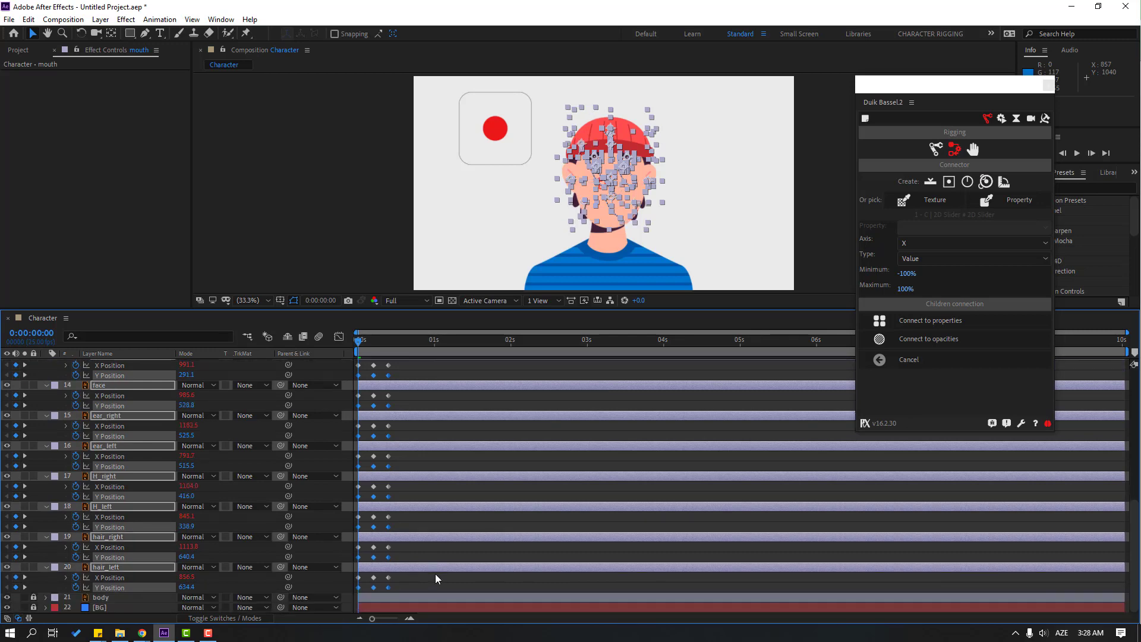
pyautogui.scroll(10, 484, 431)
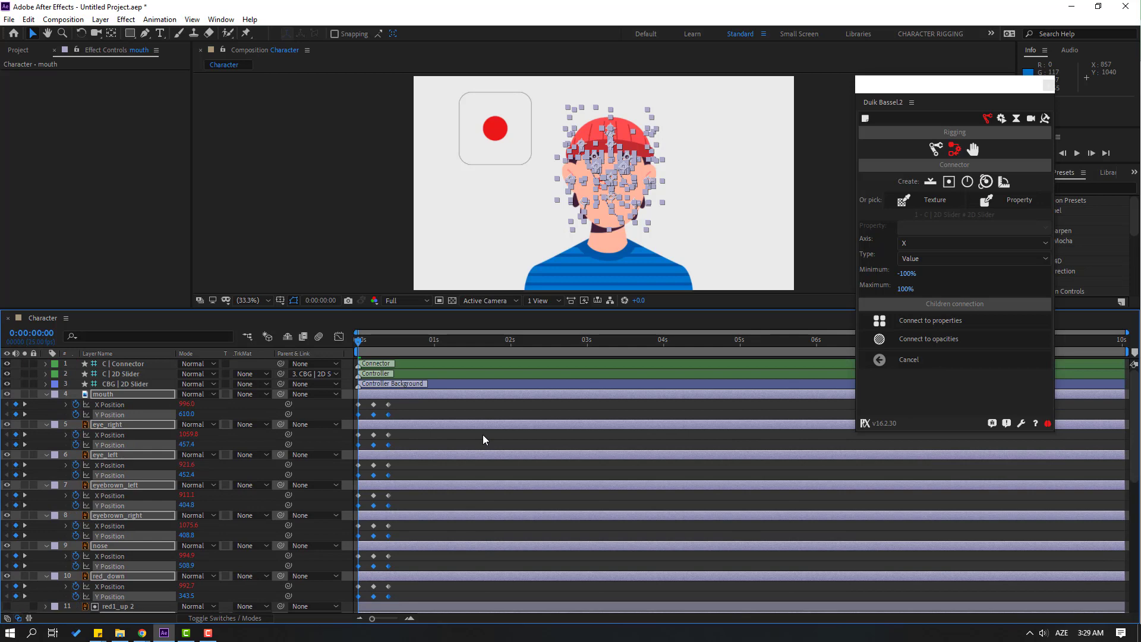
# Step: Set the Duik connector axis to Y and connect the 2D slider to the selected Y Position properties
pyautogui.click(892, 255)
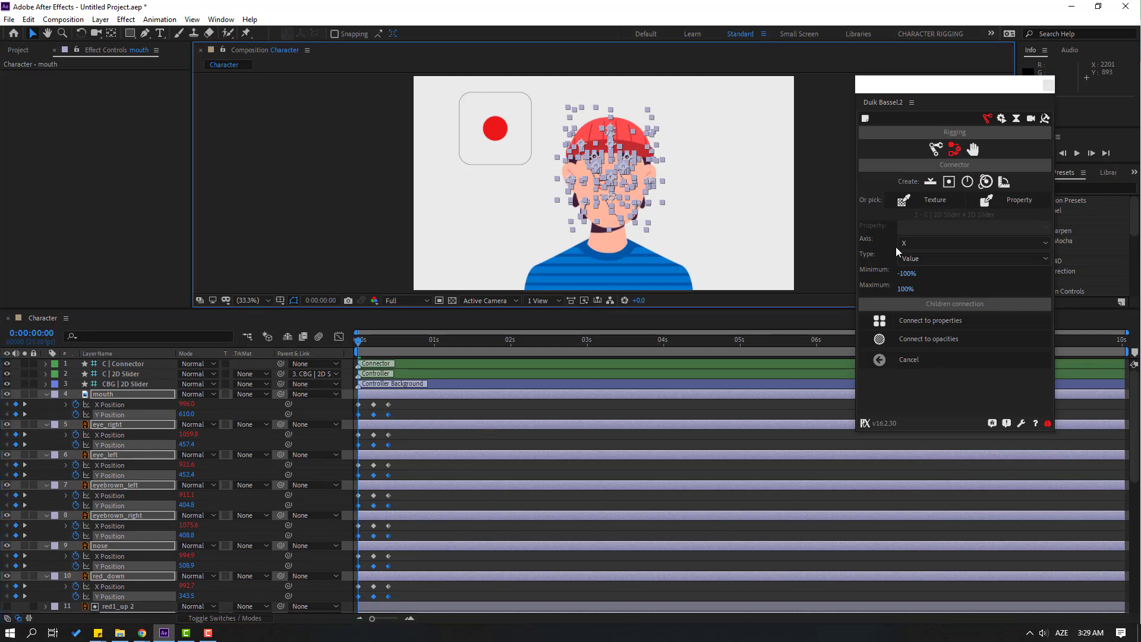
pyautogui.click(919, 243)
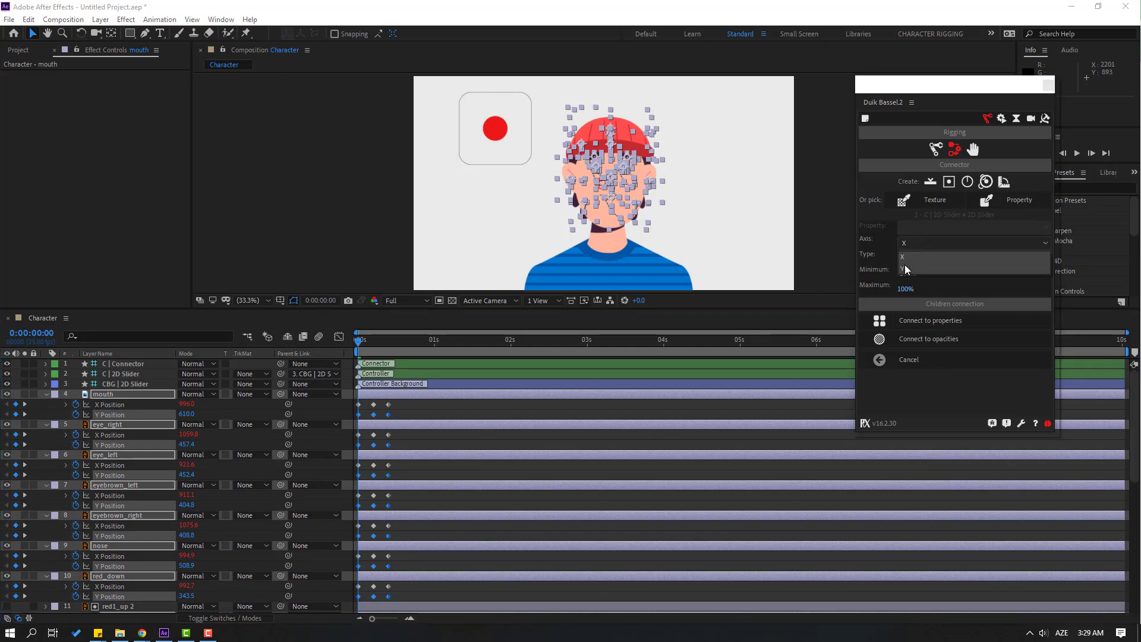
pyautogui.click(905, 266)
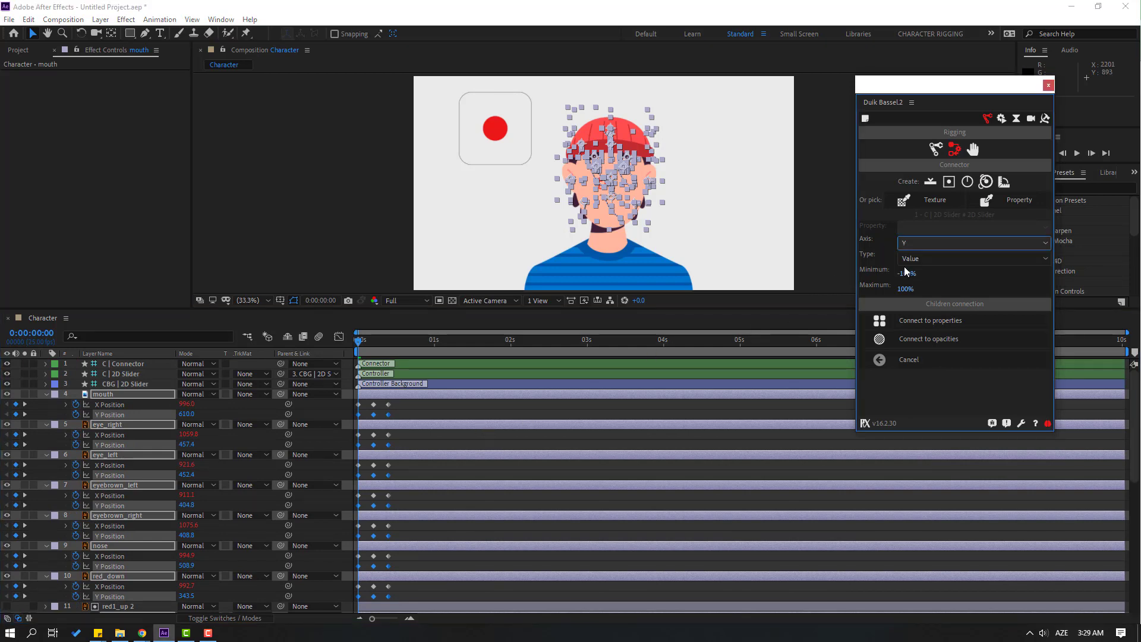
pyautogui.click(925, 321)
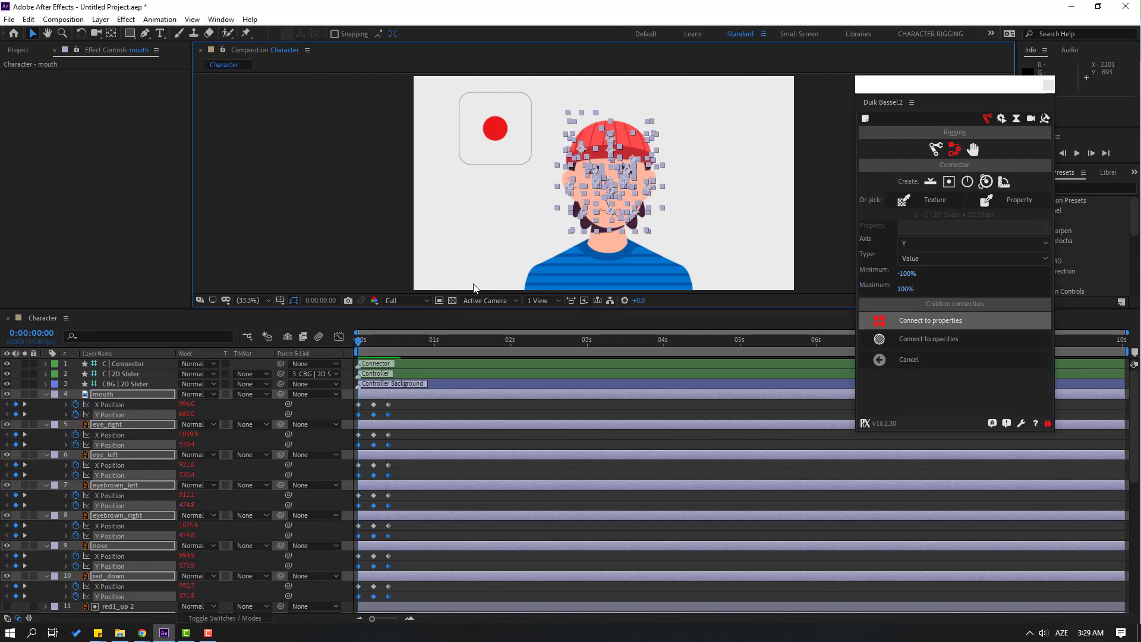
# Step: Test the head rig by moving the red 2D slider handle in the composition, and undo the move
pyautogui.click(495, 142)
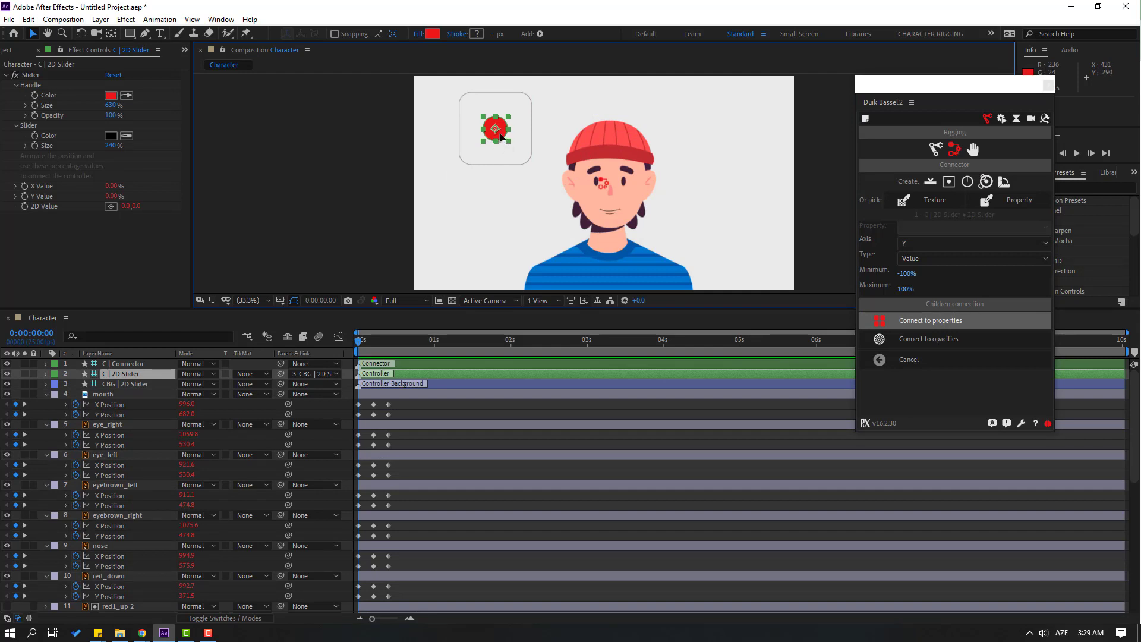
pyautogui.moveTo(499, 138)
pyautogui.mouseDown()
pyautogui.moveTo(498, 105)
pyautogui.moveTo(487, 163)
pyautogui.moveTo(498, 119)
pyautogui.moveTo(488, 108)
pyautogui.moveTo(486, 128)
pyautogui.moveTo(462, 130)
pyautogui.moveTo(529, 140)
pyautogui.moveTo(515, 128)
pyautogui.moveTo(492, 135)
pyautogui.moveTo(506, 138)
pyautogui.mouseUp()
pyautogui.hotkey('ctrl', 'z')
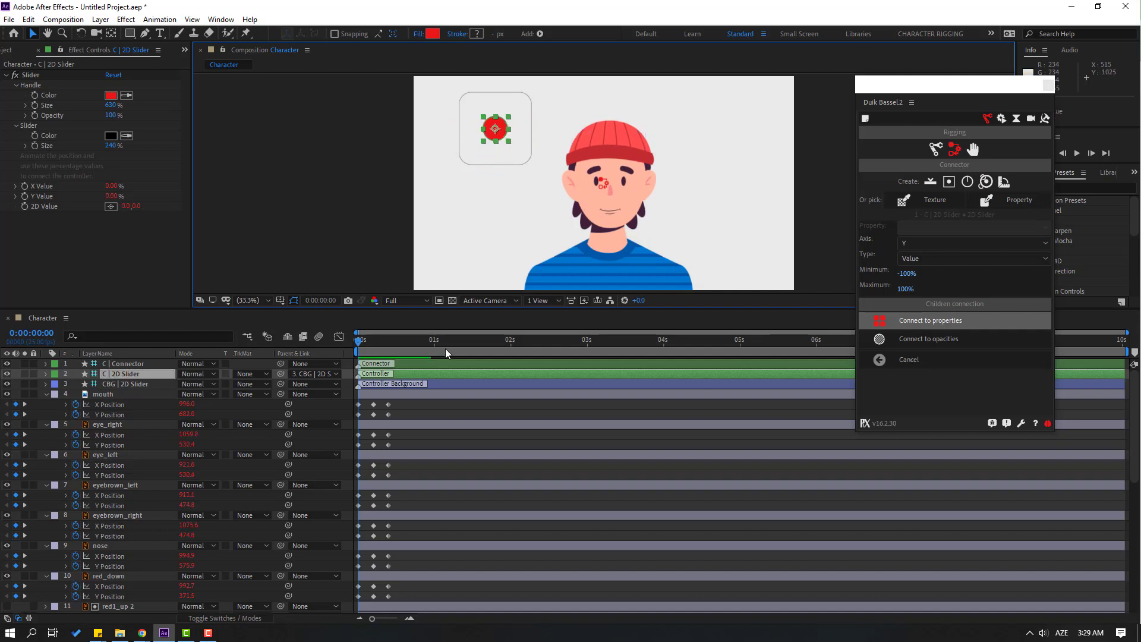
# Step: Enlarge the composition view and close the Duik panel, leaving the C | 2D Slider layer selected
pyautogui.moveTo(450, 314); pyautogui.dragTo(431, 450)
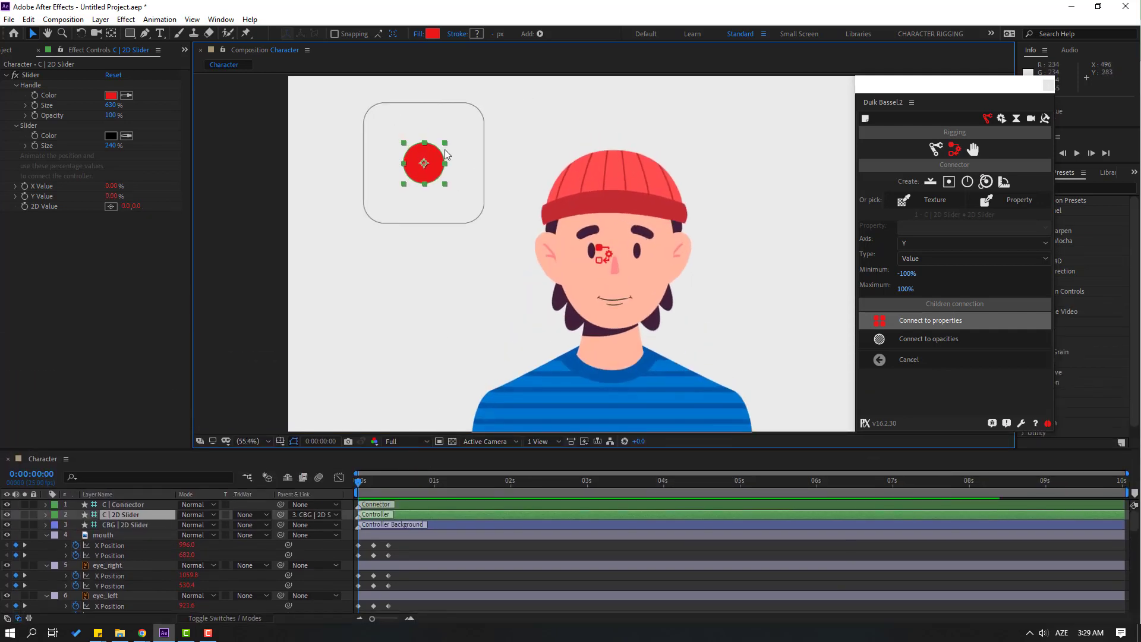
pyautogui.click(1049, 86)
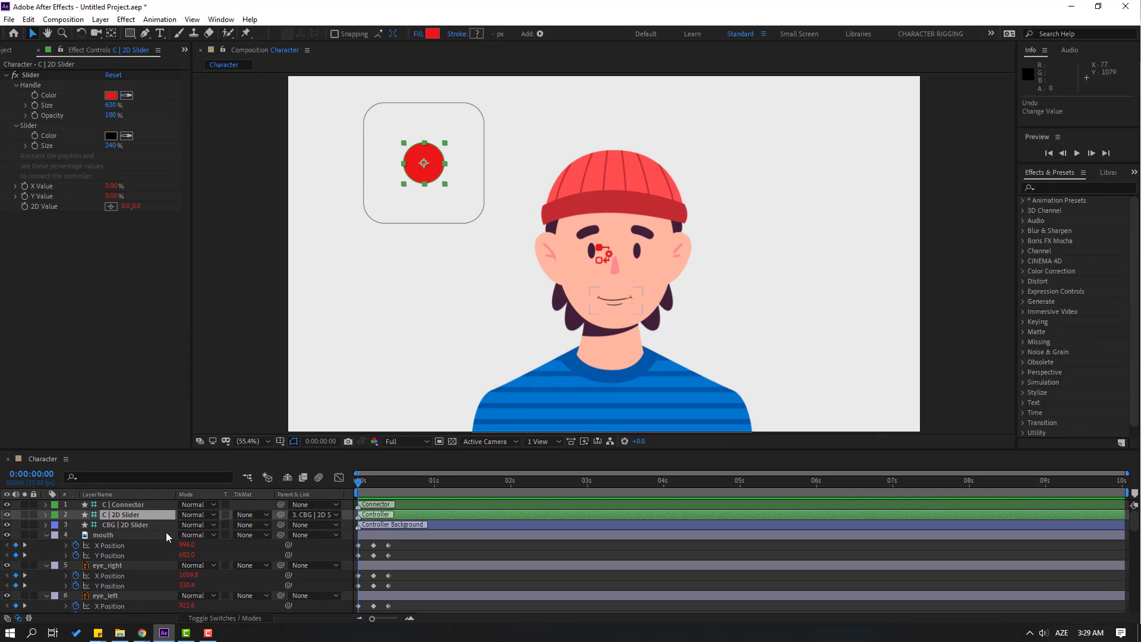
pyautogui.click(133, 525)
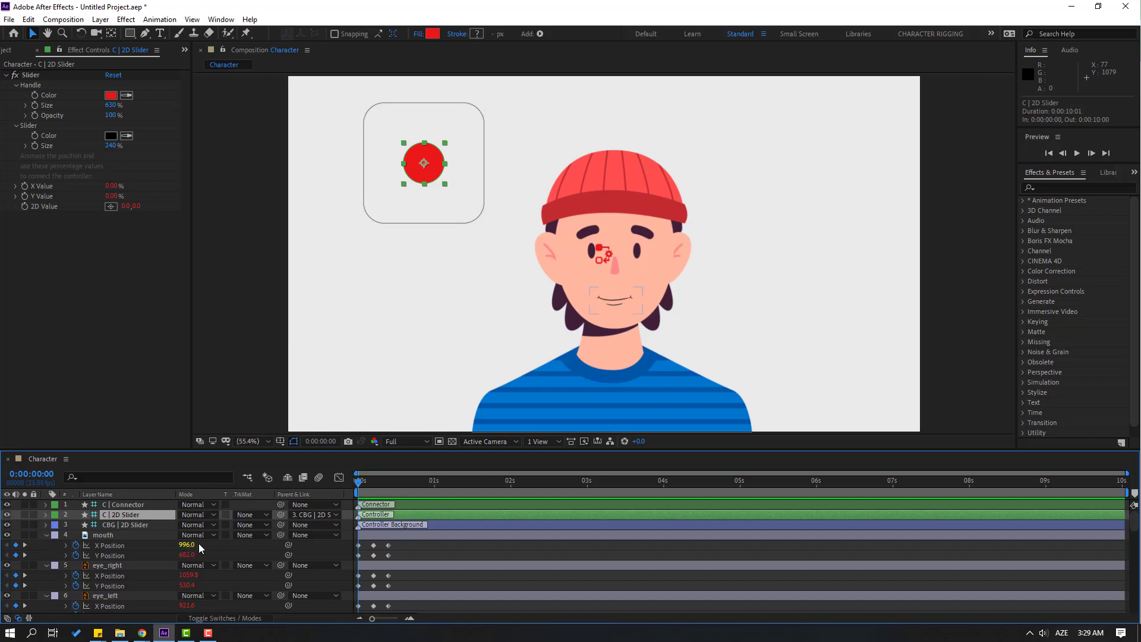
# Step: Rename the C | 2D Slider layer as FACE CONTROL
pyautogui.press('Return')
pyautogui.write('FACE')
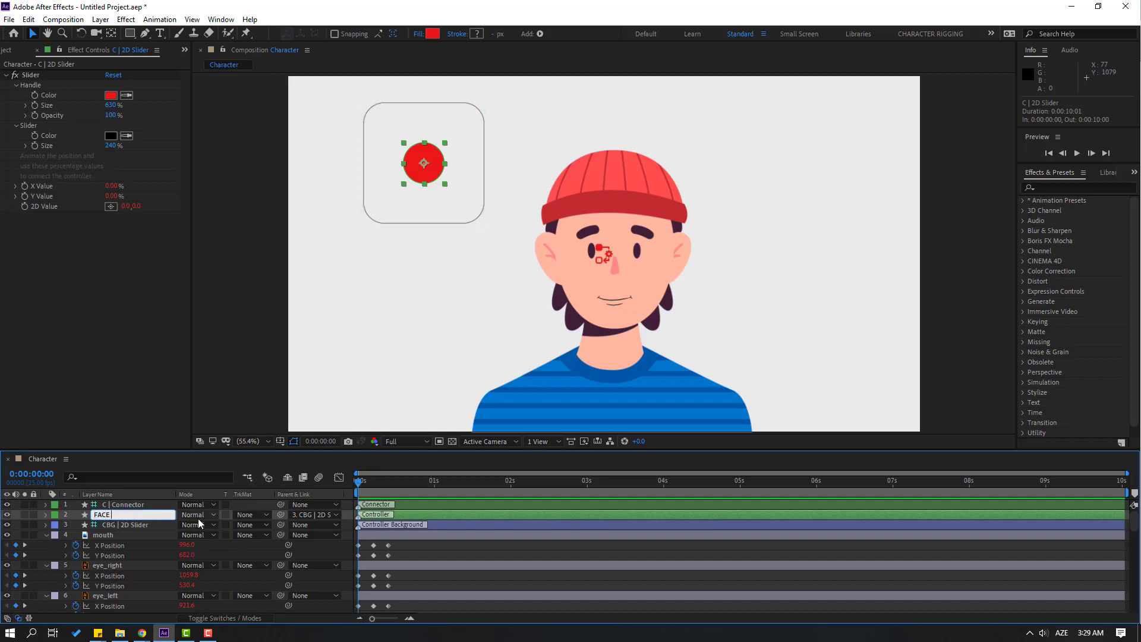
pyautogui.write(' CONTROL')
pyautogui.press('Return')
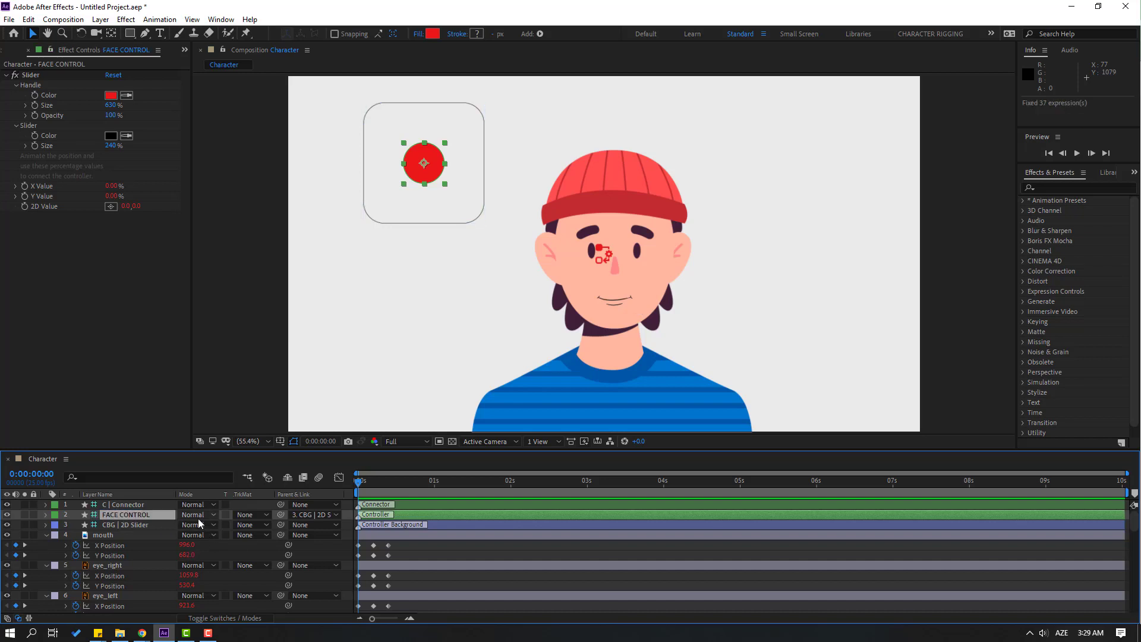
# Step: Lock the C | Connector and CBG | 2D Slider layers
pyautogui.click(104, 527)
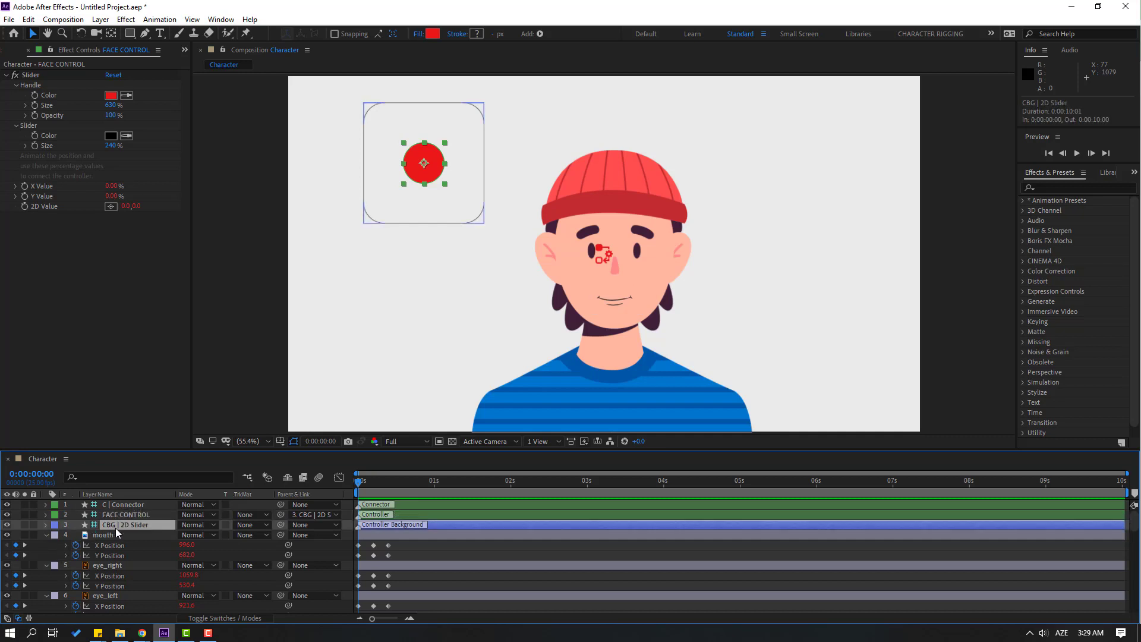
pyautogui.keyDown('ctrl'); pyautogui.click(123, 504); pyautogui.keyUp('ctrl')
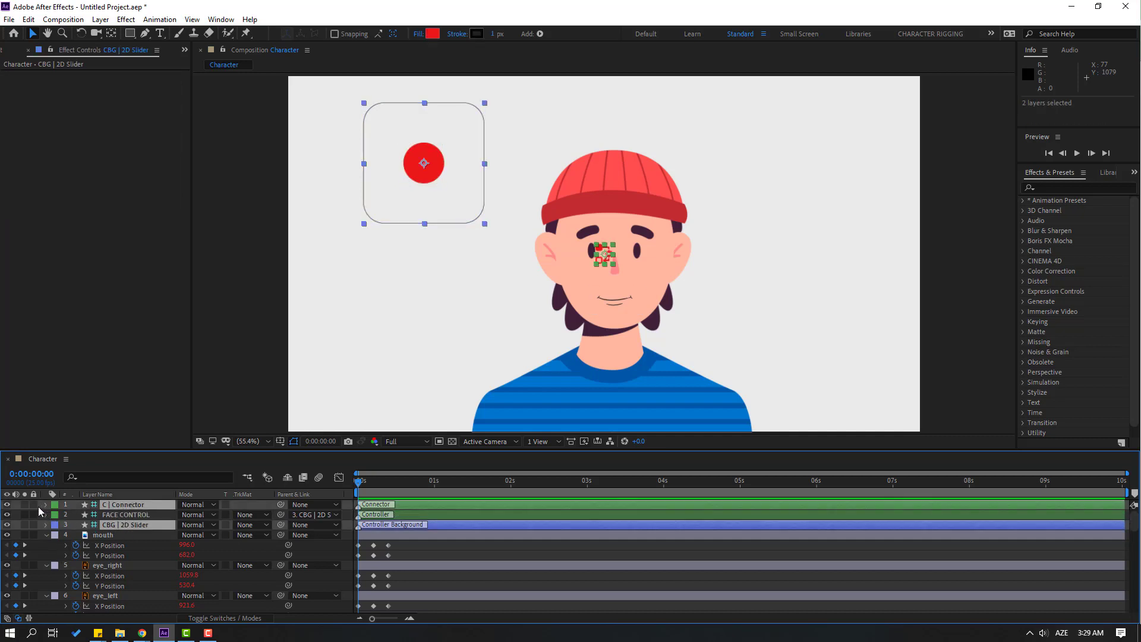
pyautogui.click(34, 505)
pyautogui.click(33, 525)
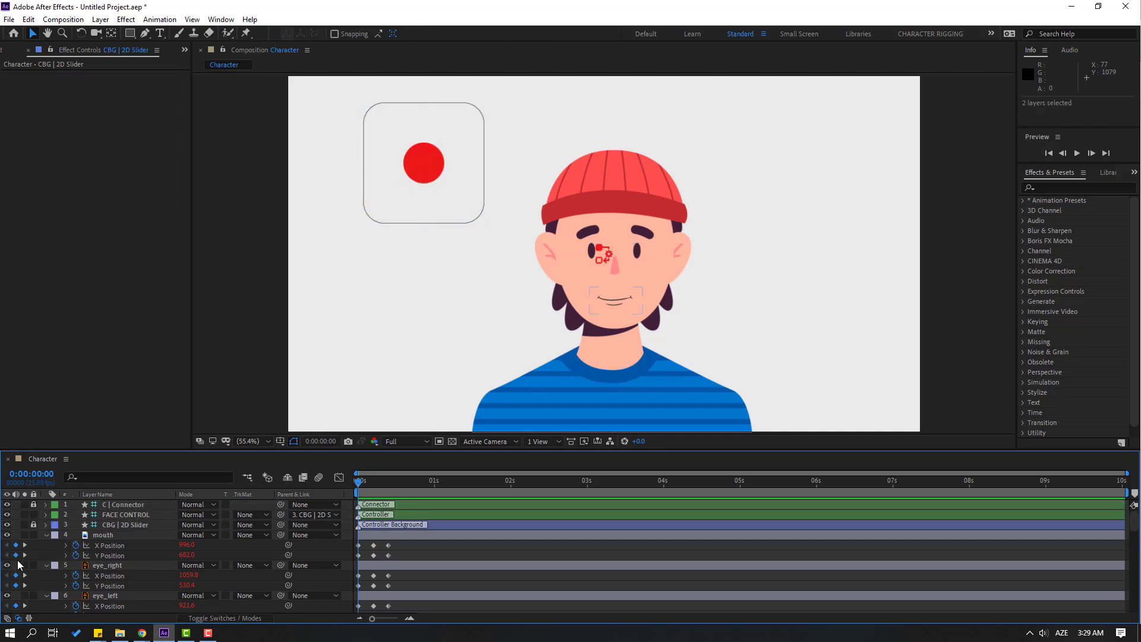
# Step: Keyframe FACE CONTROL's Position at the first frame, and set it to 120, 0 at frame 10
pyautogui.click(113, 516)
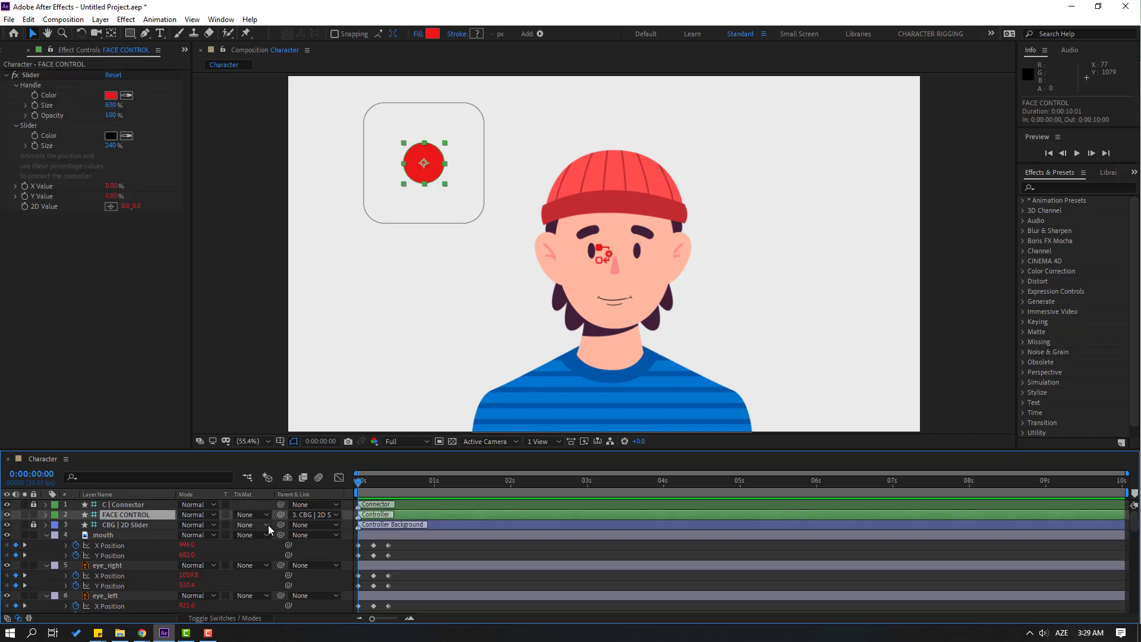
pyautogui.press('p')
pyautogui.click(76, 525)
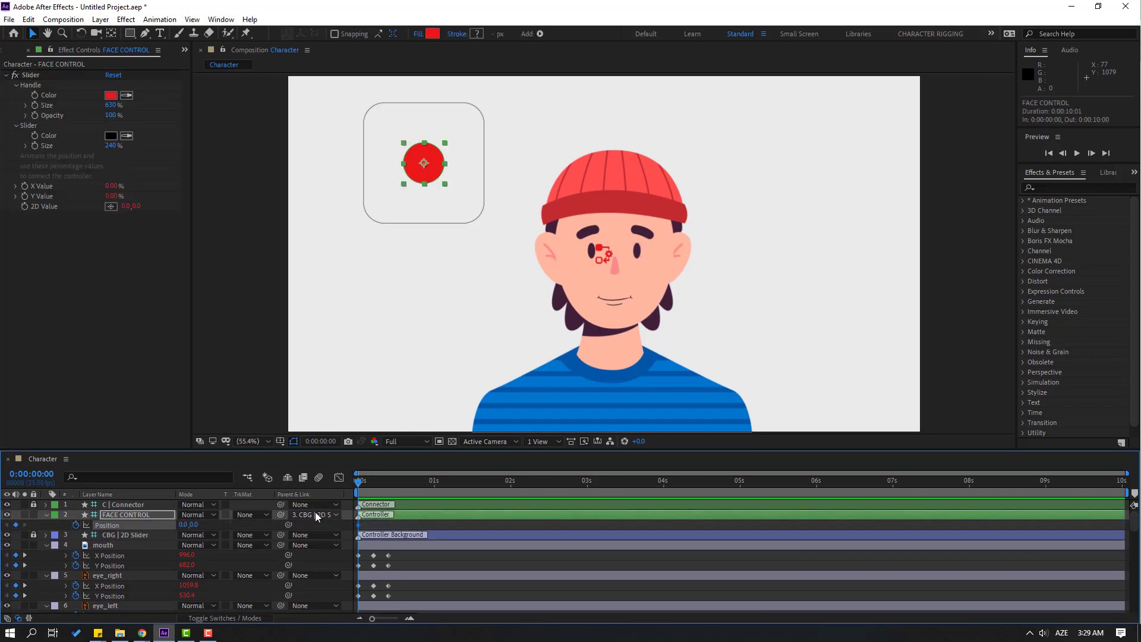
pyautogui.hotkey('shift', 'pagedown')
pyautogui.moveTo(184, 525); pyautogui.dragTo(257, 527)
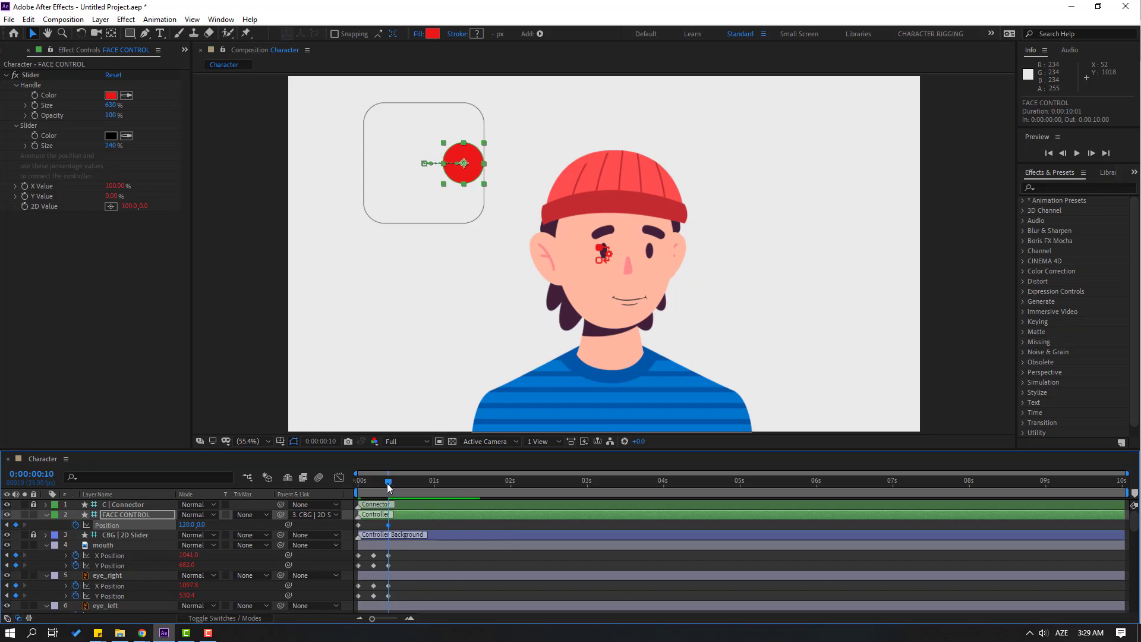
# Step: At frame 5, lower the FACE CONTROL handle by setting its Position to 60, 69
pyautogui.moveTo(387, 484)
pyautogui.mouseDown()
pyautogui.moveTo(368, 484)
pyautogui.moveTo(388, 486)
pyautogui.mouseUp()
pyautogui.moveTo(387, 489); pyautogui.dragTo(374, 483)
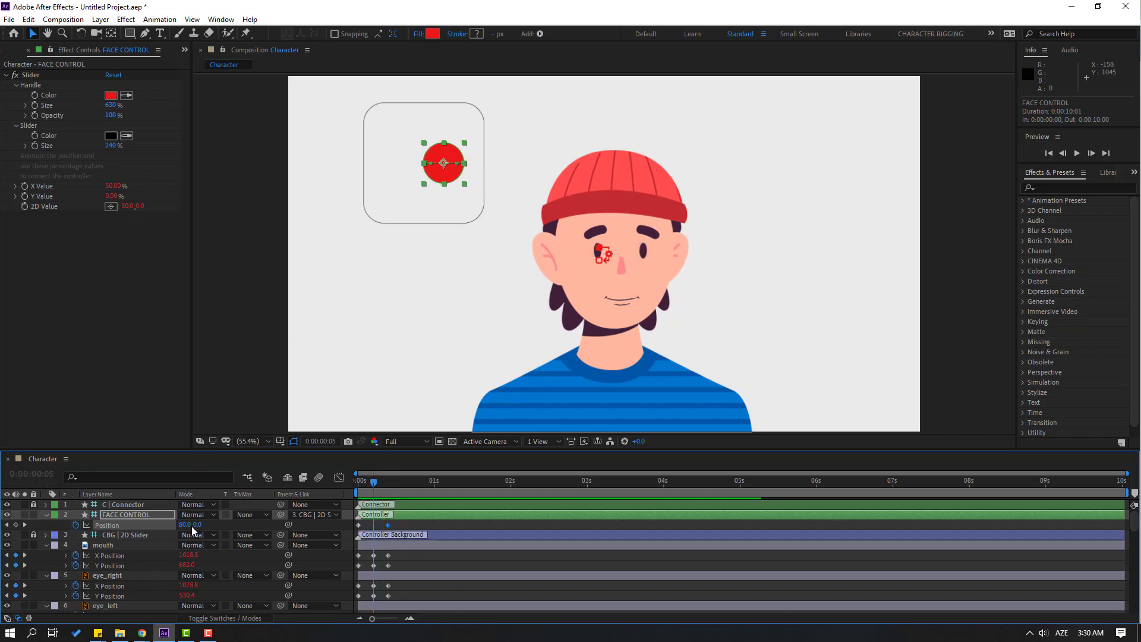
pyautogui.moveTo(198, 524); pyautogui.dragTo(239, 524)
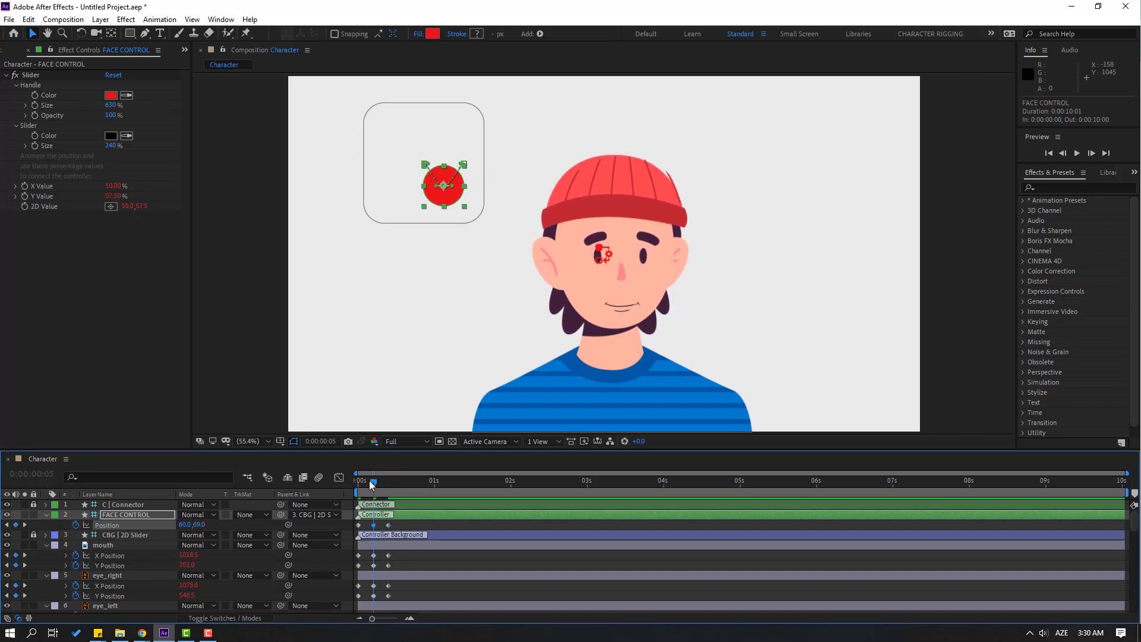
# Step: Apply Easy Ease to all three Position keyframes of FACE CONTROL
pyautogui.moveTo(374, 483)
pyautogui.mouseDown()
pyautogui.moveTo(354, 483)
pyautogui.moveTo(384, 484)
pyautogui.moveTo(358, 483)
pyautogui.mouseUp()
pyautogui.moveTo(399, 526); pyautogui.dragTo(357, 528)
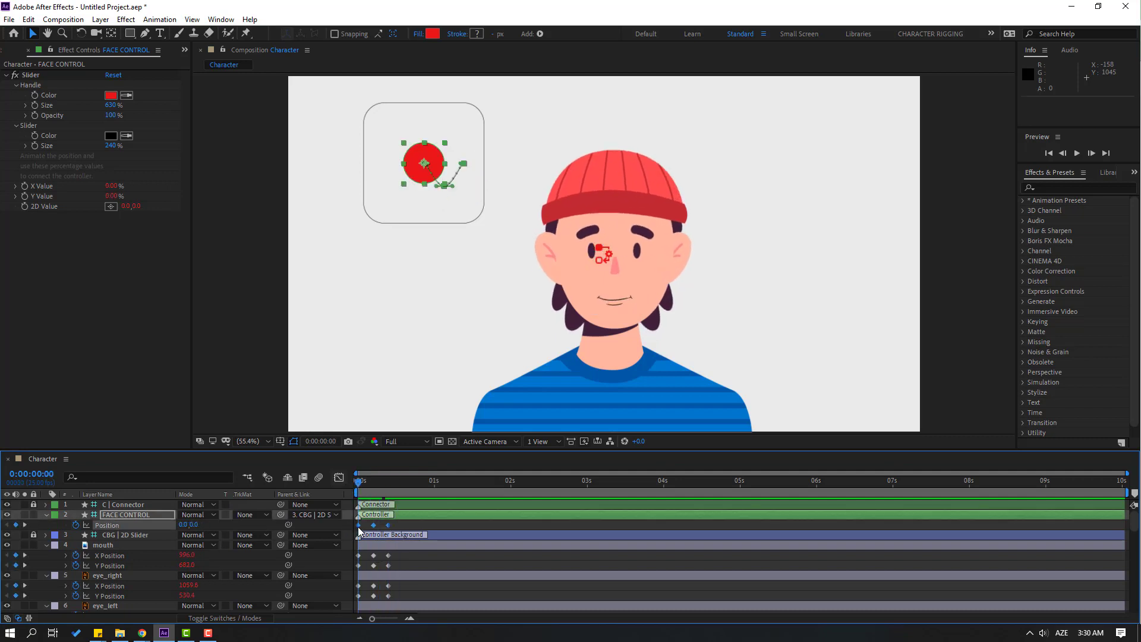
pyautogui.rightClick(358, 526)
pyautogui.moveTo(489, 520)
pyautogui.click(529, 440)
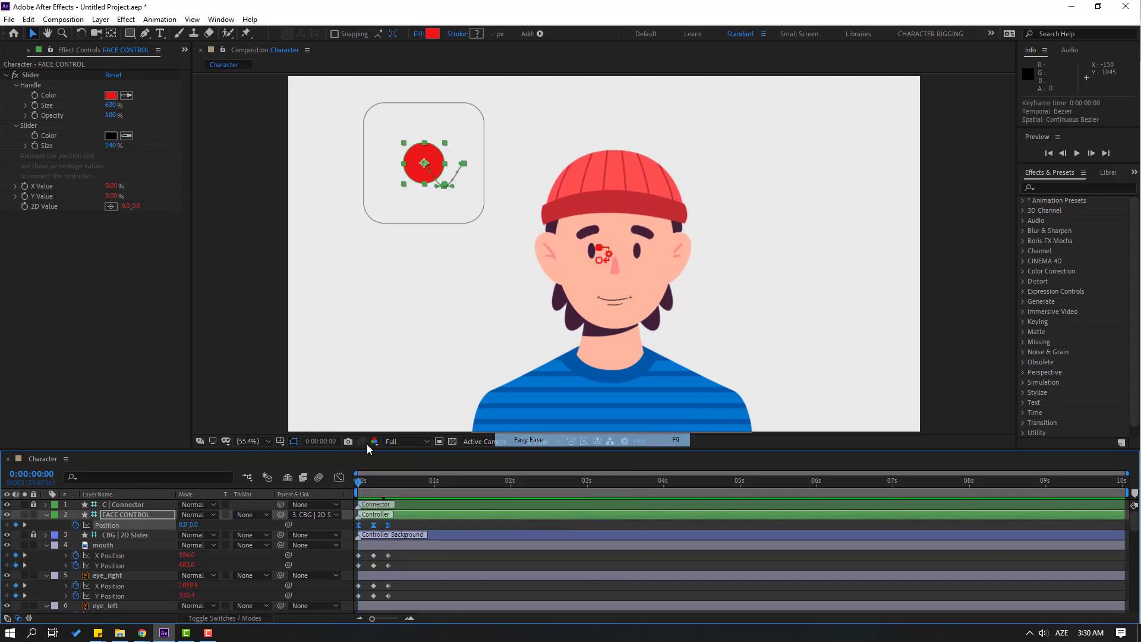
# Step: Show the Position speed graph, lengthen the middle keyframe's easing so the speed peaks near the outer keyframes, and preview the motion
pyautogui.click(338, 477)
pyautogui.press('=')
pyautogui.press('=')
pyautogui.press('=')
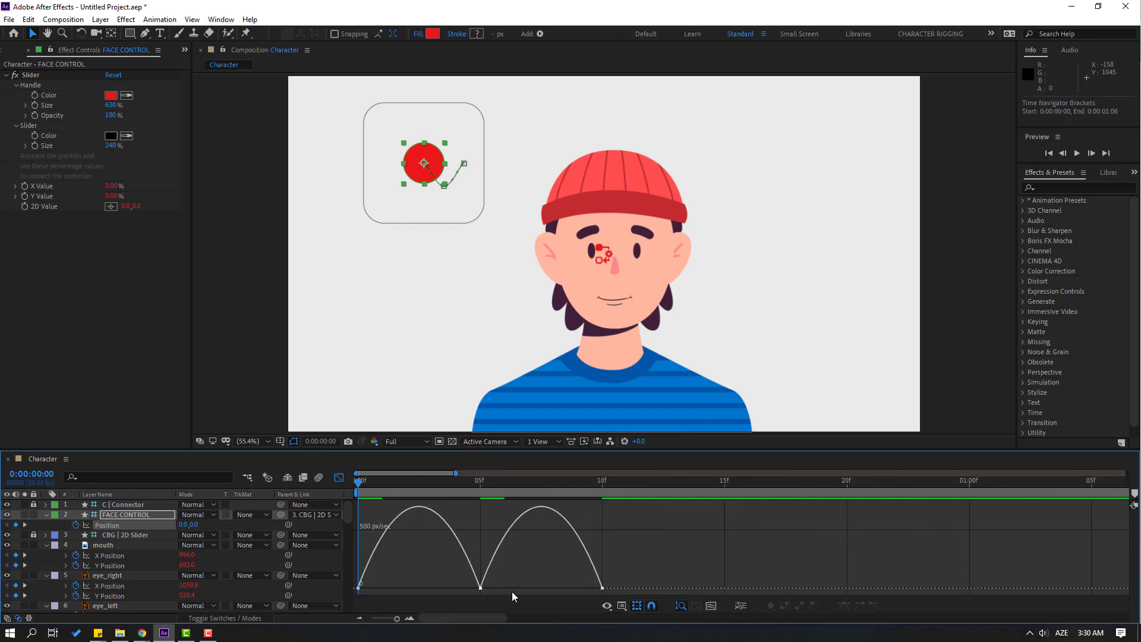
pyautogui.moveTo(517, 575)
pyautogui.mouseDown()
pyautogui.moveTo(452, 595)
pyautogui.moveTo(430, 589)
pyautogui.moveTo(528, 591)
pyautogui.mouseUp()
pyautogui.press('space')
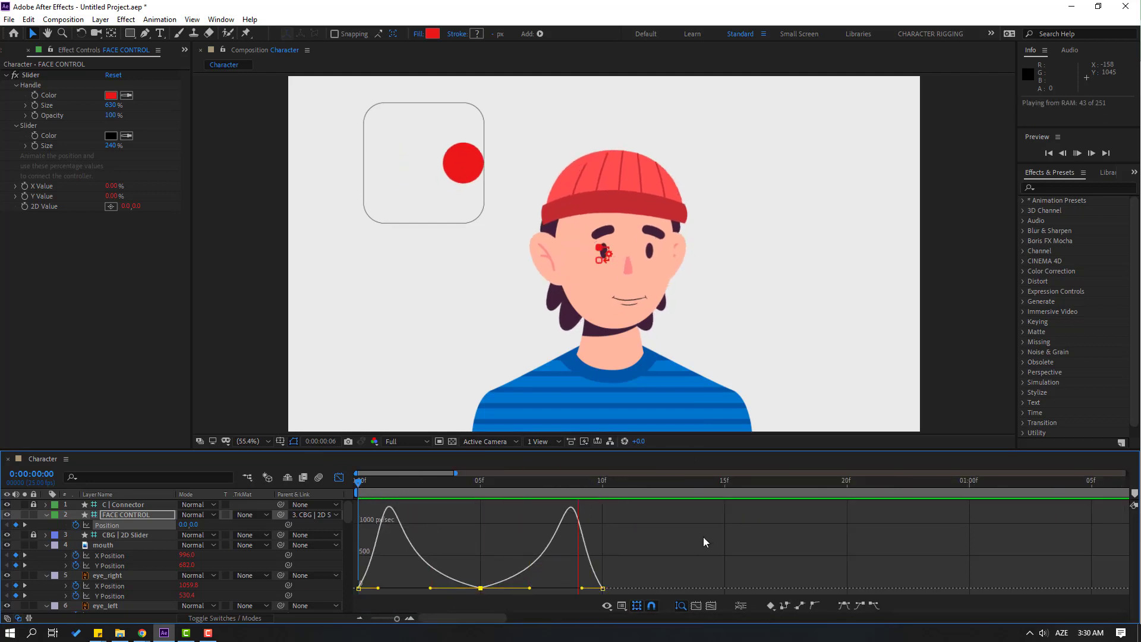
pyautogui.press('space')
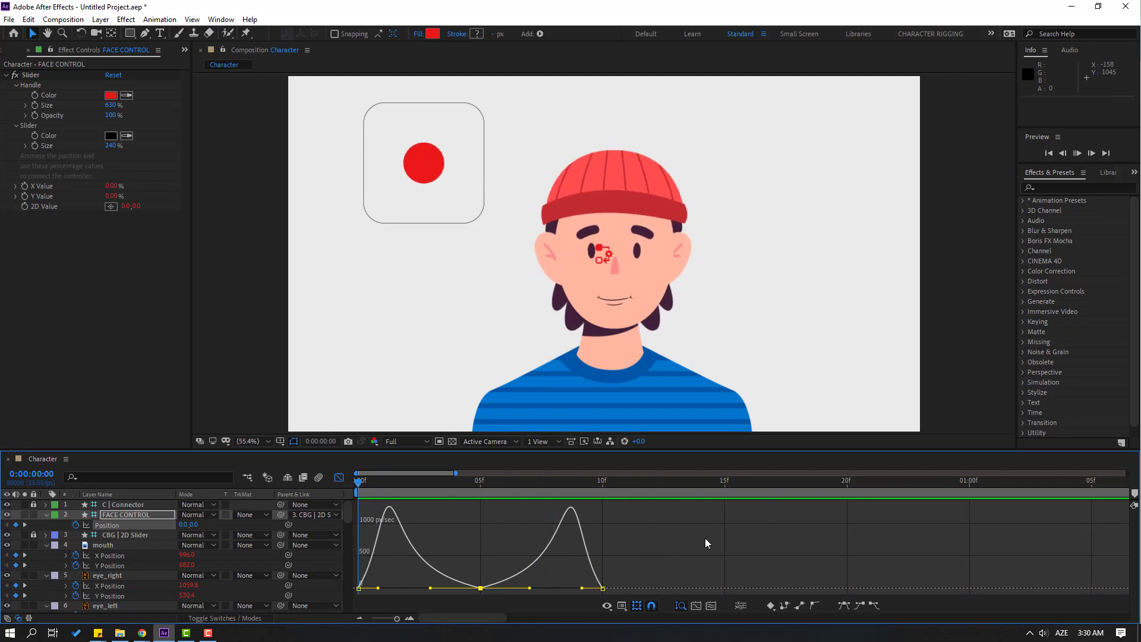
pyautogui.press('space')
pyautogui.press('space')
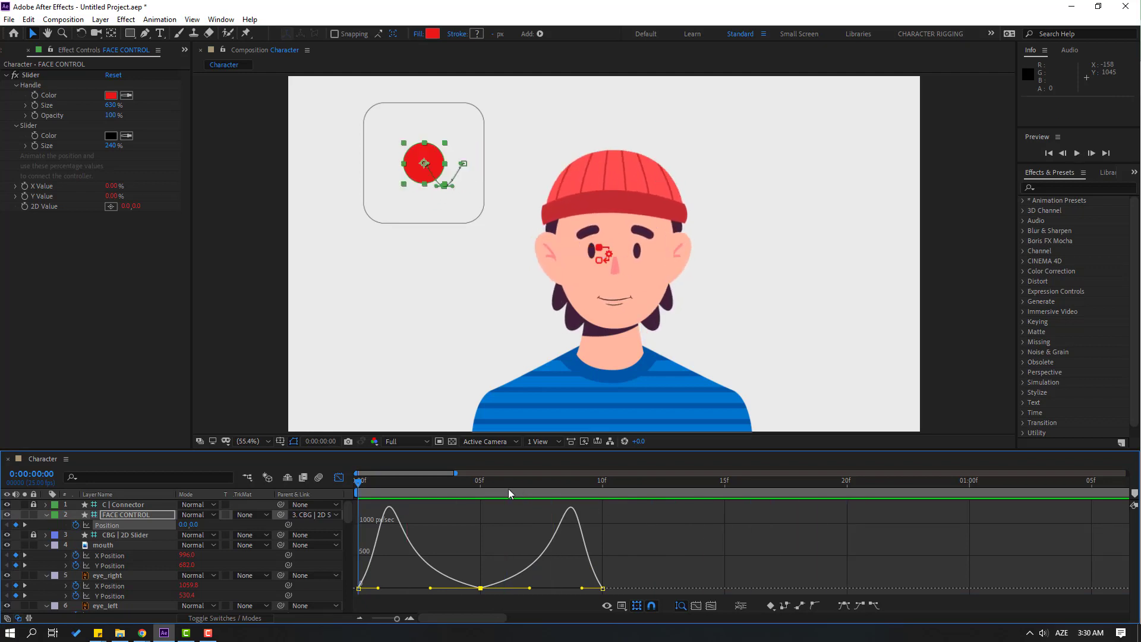
# Step: Scrub through and play back the head turn to examine its motion and timing
pyautogui.moveTo(354, 491); pyautogui.dragTo(432, 491)
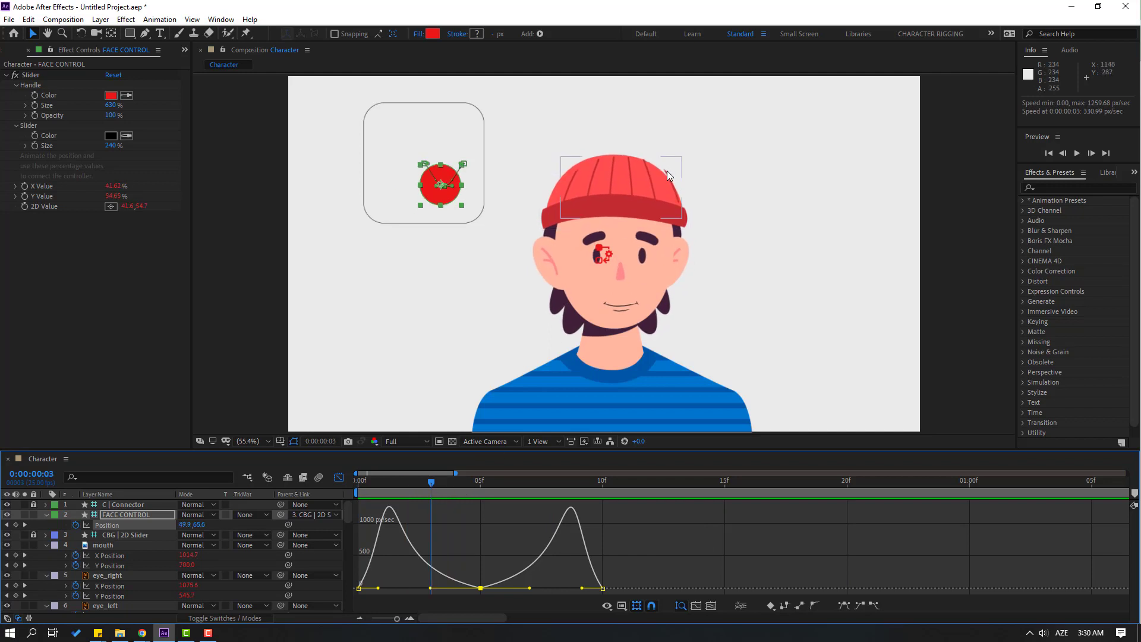
pyautogui.scroll(-3, 144, 530)
pyautogui.scroll(3, 137, 551)
pyautogui.moveTo(426, 485); pyautogui.dragTo(395, 494)
pyautogui.press('-')
pyautogui.press('-')
pyautogui.press('space')
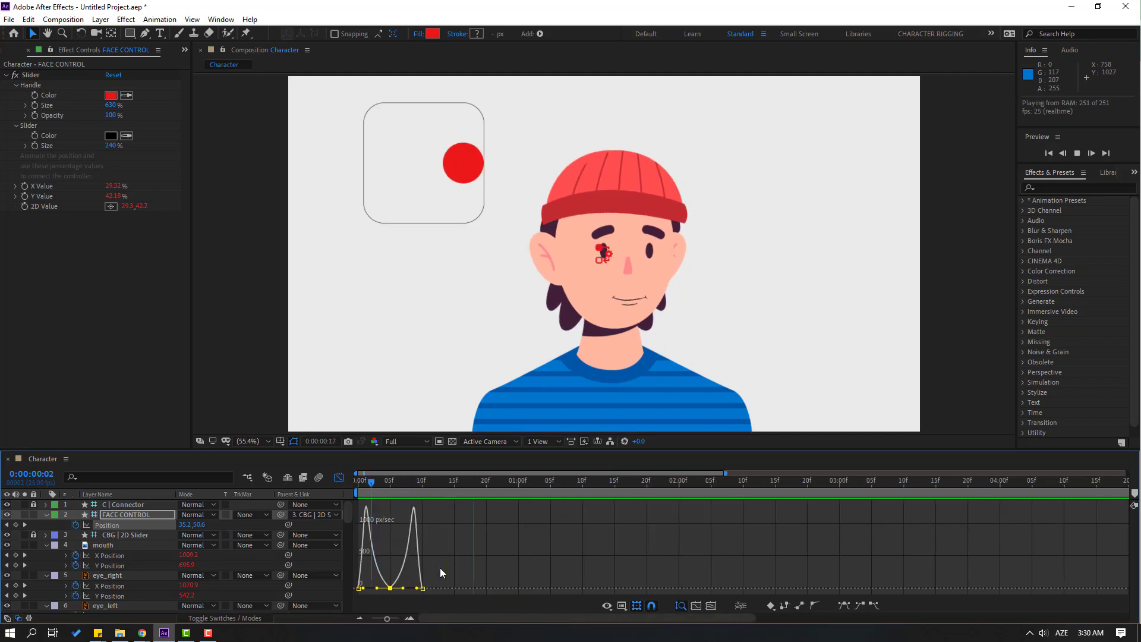
pyautogui.press('space')
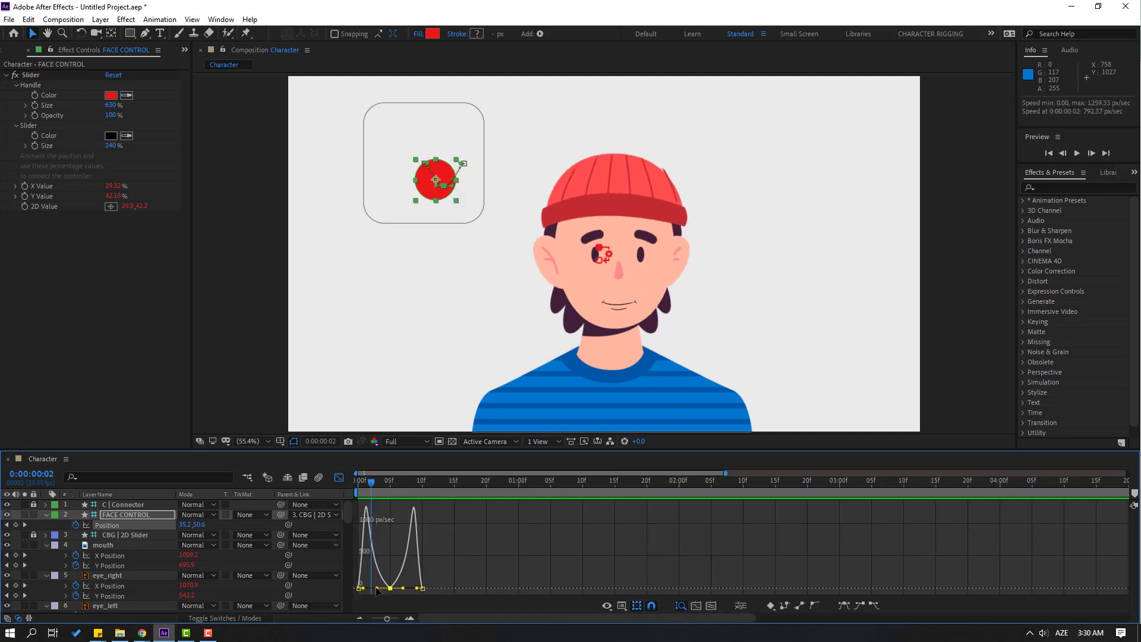
# Step: Reshape the Position speed curves so each segment eases at both ends and peaks sharply midway, and preview the result
pyautogui.moveTo(377, 588); pyautogui.dragTo(371, 588)
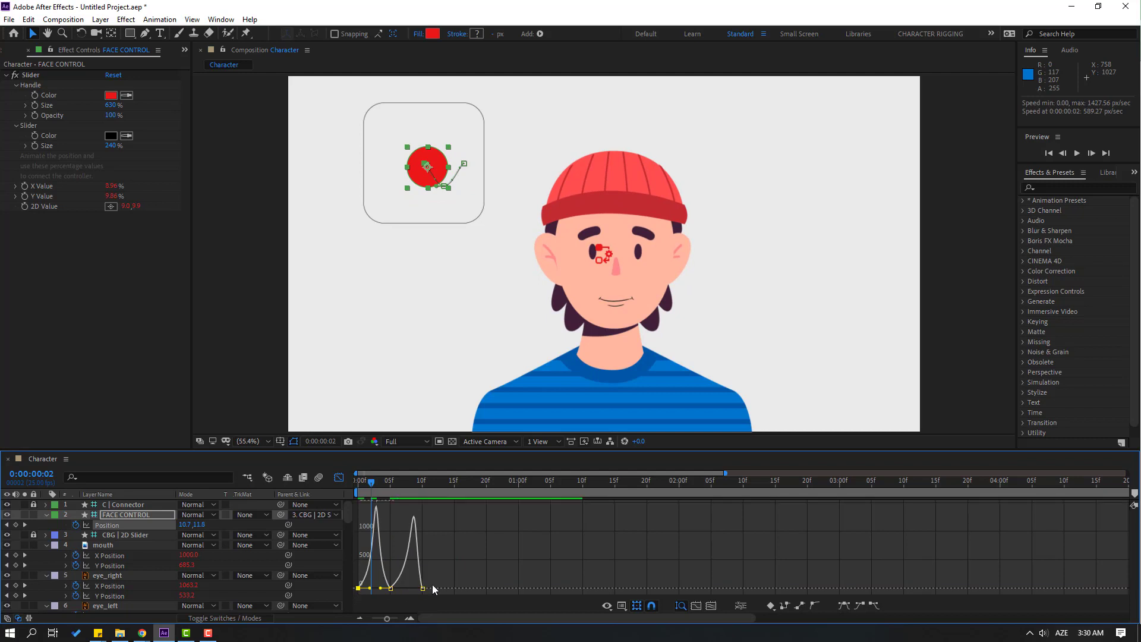
pyautogui.click(422, 588)
pyautogui.press('space')
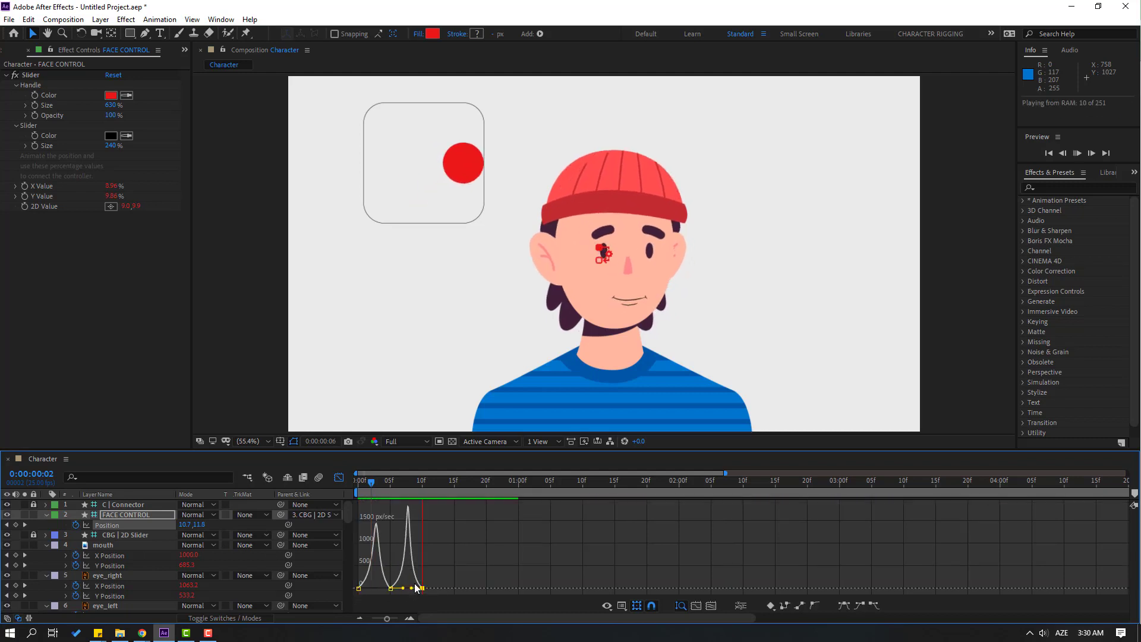
# Step: Return from the graph to the keyframe view and stretch FACE CONTROL's Position keyframes to frames 8 and 16, then preview
pyautogui.click(340, 479)
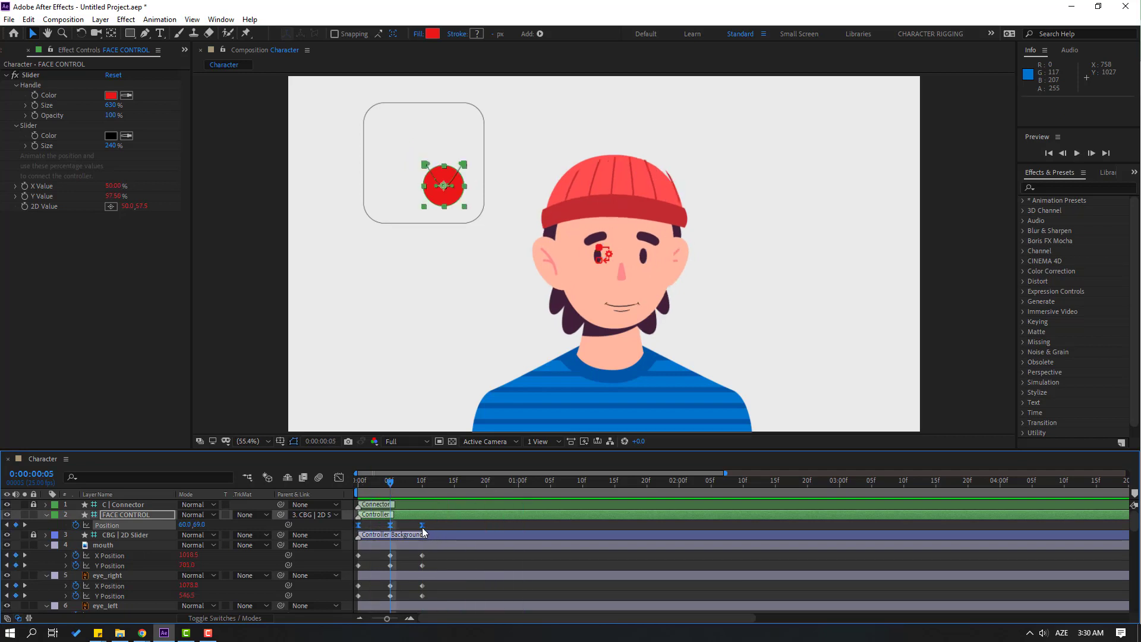
pyautogui.moveTo(422, 525); pyautogui.dragTo(461, 526)
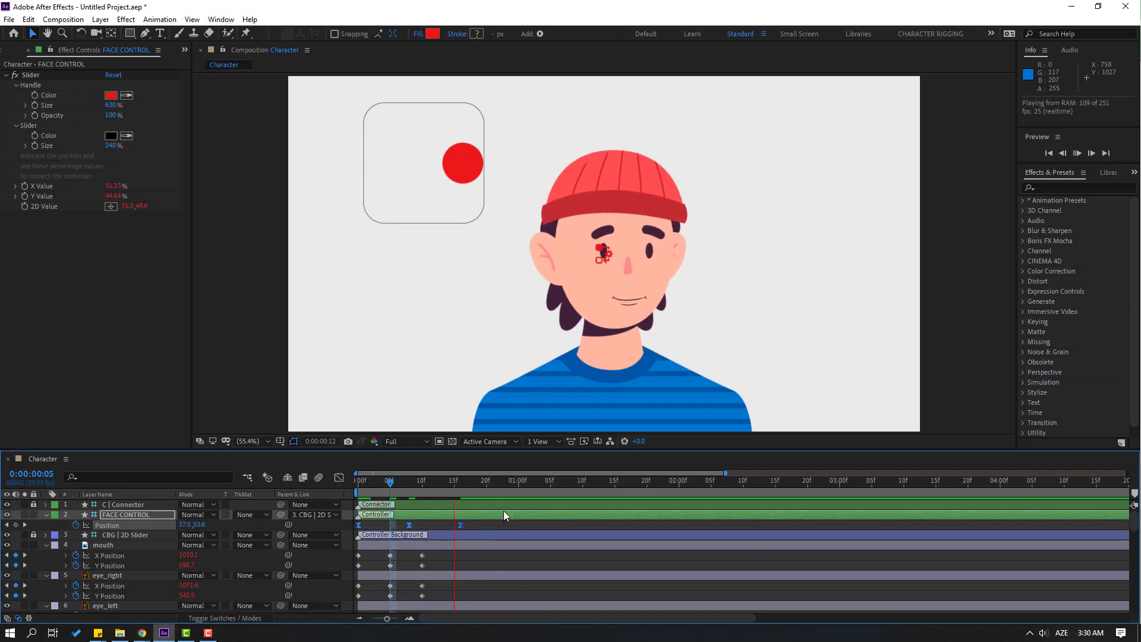
# Step: Add holding Position keyframes and move the FACE CONTROL handle to about -95, -112 at 0:00:01:16 and about 121, 126 at 0:00:02:12
pyautogui.moveTo(409, 483); pyautogui.dragTo(621, 489)
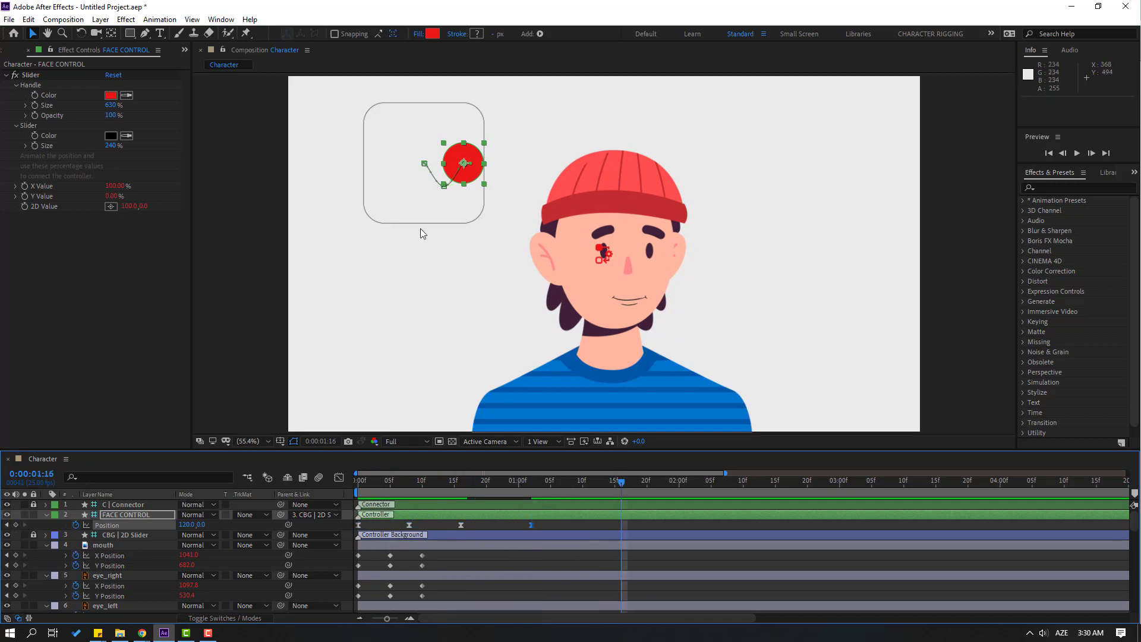
pyautogui.moveTo(480, 173); pyautogui.dragTo(408, 136)
pyautogui.moveTo(519, 489); pyautogui.dragTo(760, 484)
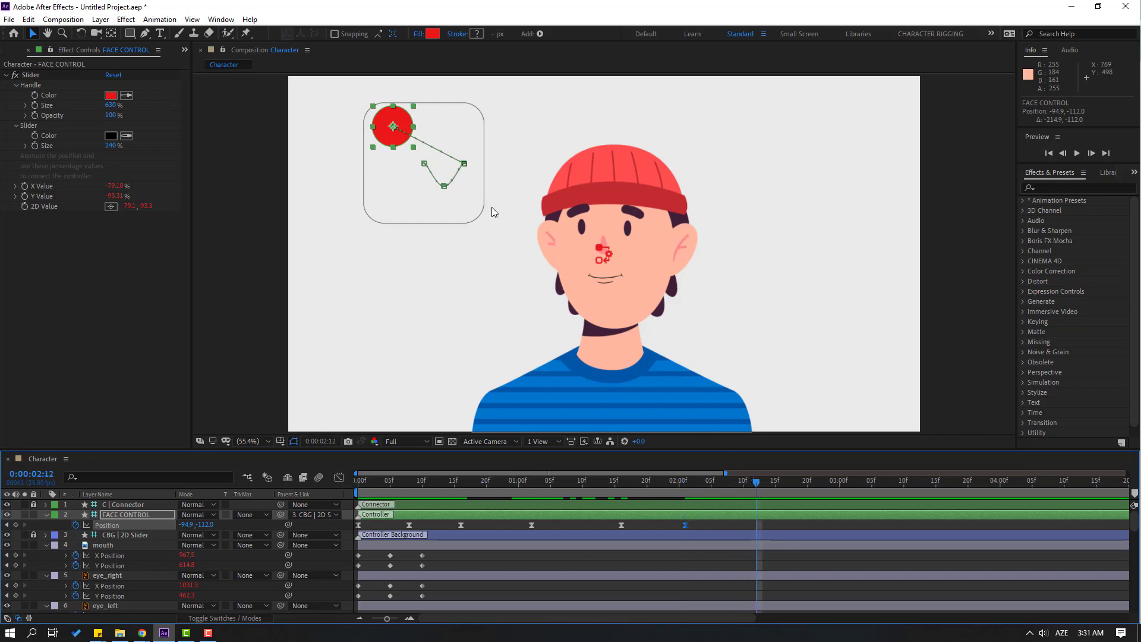
pyautogui.moveTo(393, 127); pyautogui.dragTo(464, 205)
# Step: Preview the head animation, end the work area at about 0:00:02:15, and play the shortened range
pyautogui.press('space')
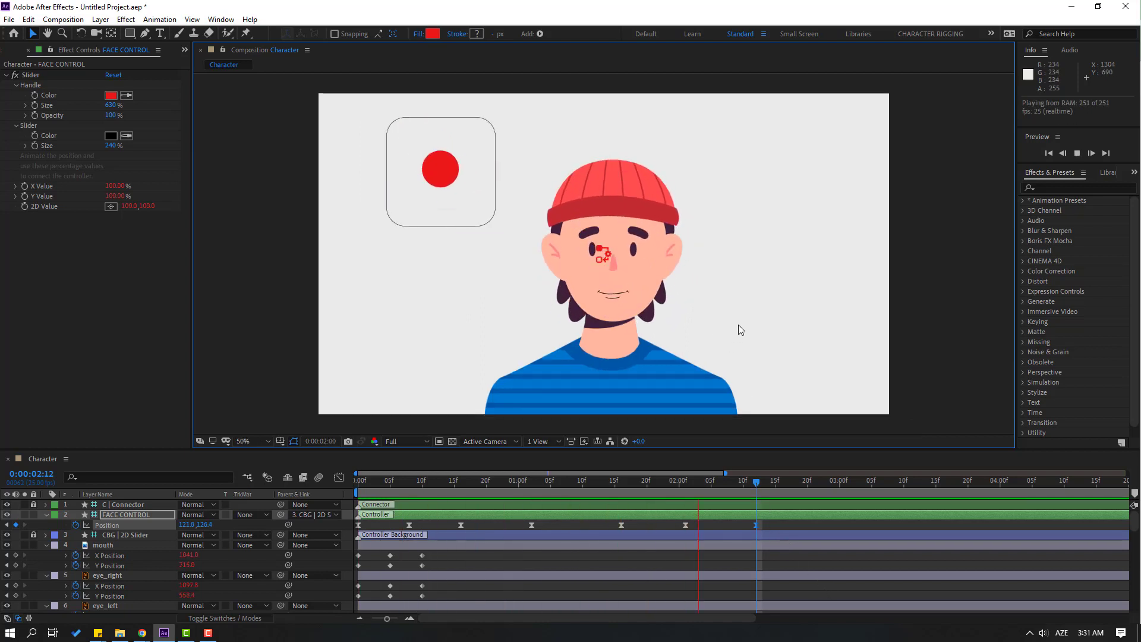
pyautogui.press('space')
pyautogui.press(';')
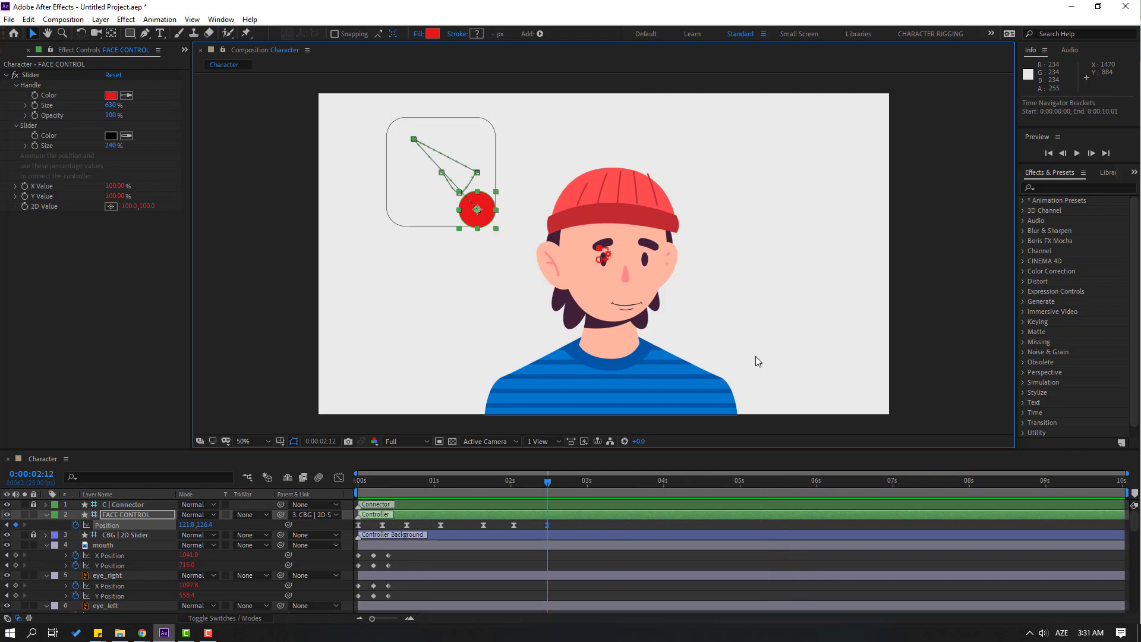
pyautogui.click(553, 481)
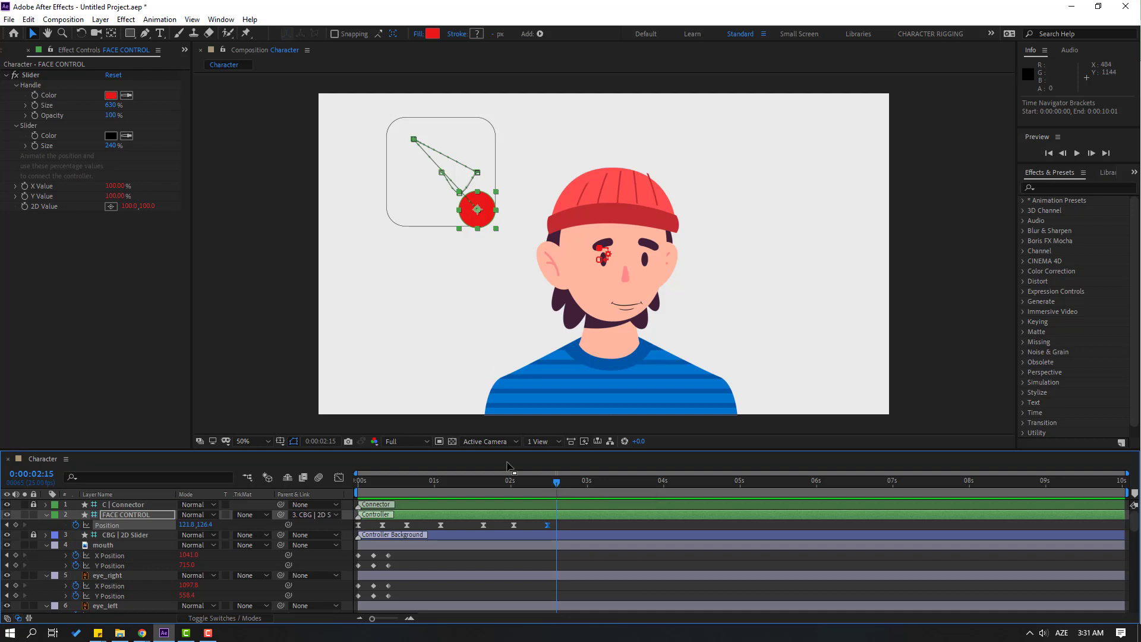
pyautogui.press('space')
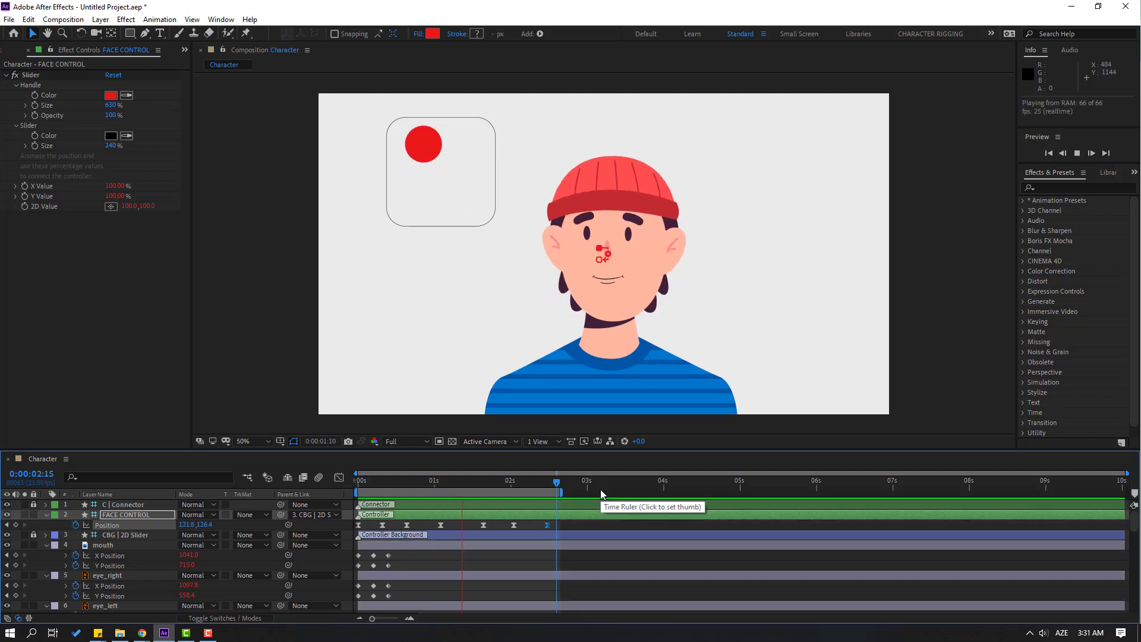